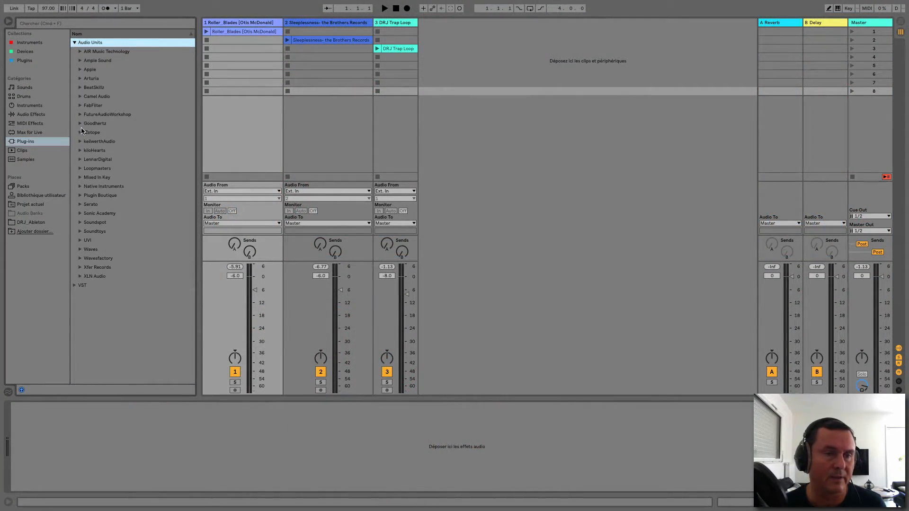
- Load Goodhertz Vulf Compressor 3 and Wow Control 3 on the Master track, with the Limiter moved after them in the chain
{"action": "left_click", "coordinate": [80, 123]}
{"action": "left_click_drag", "start_coordinate": [124, 134], "coordinate": [848, 143]}
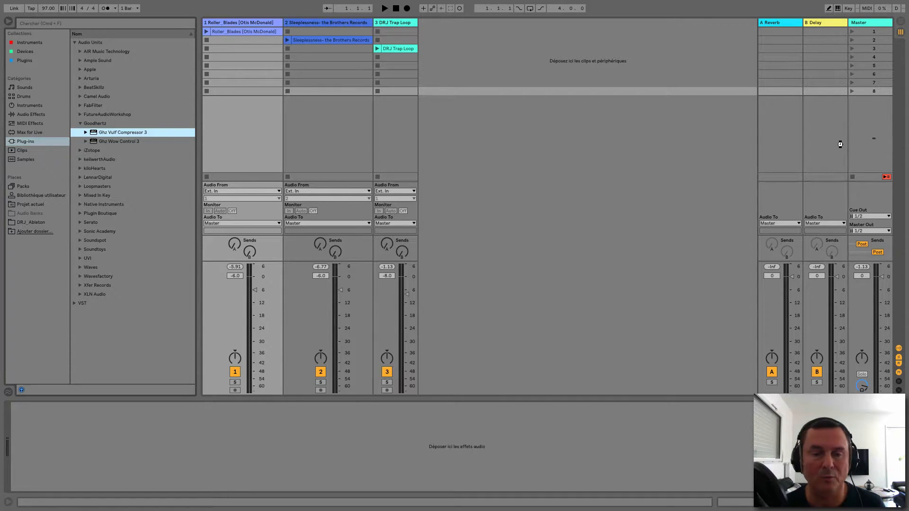
{"action": "left_click_drag", "start_coordinate": [127, 40], "coordinate": [527, 59]}
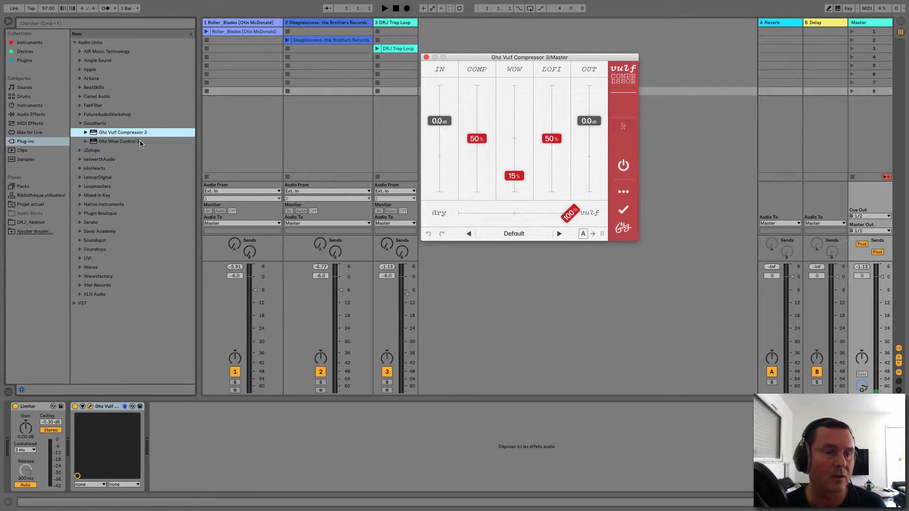
{"action": "left_click_drag", "start_coordinate": [114, 143], "coordinate": [863, 150]}
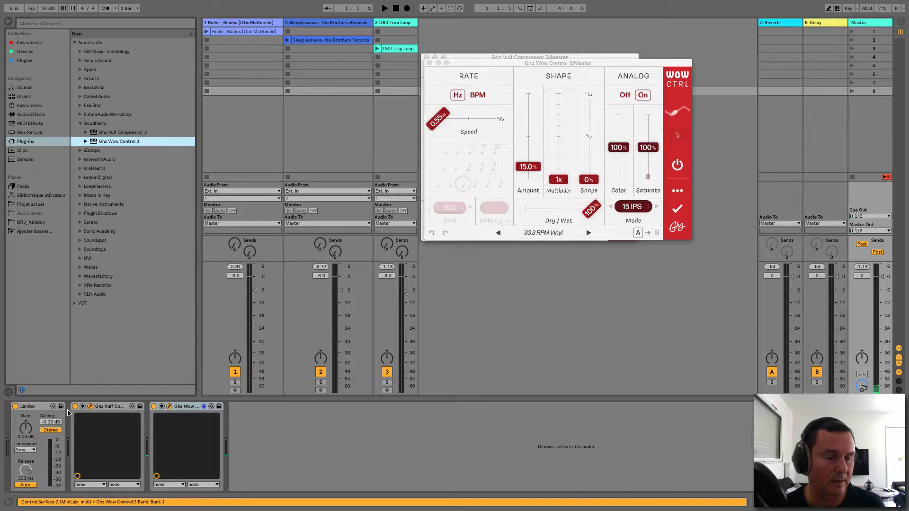
{"action": "left_click_drag", "start_coordinate": [247, 420], "coordinate": [247, 417]}
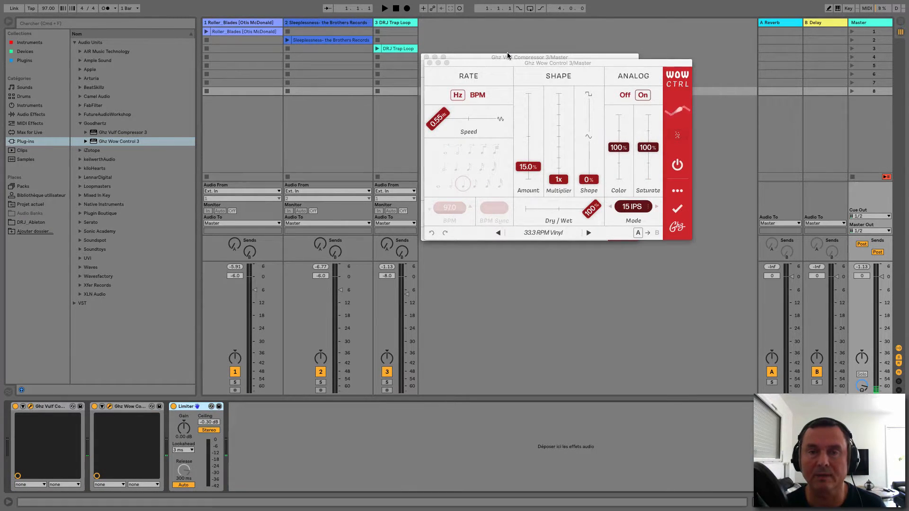
- Arrange the two plug-in windows without overlap, with Vulf Compressor above Wow Control
{"action": "left_click_drag", "start_coordinate": [509, 64], "coordinate": [498, 233]}
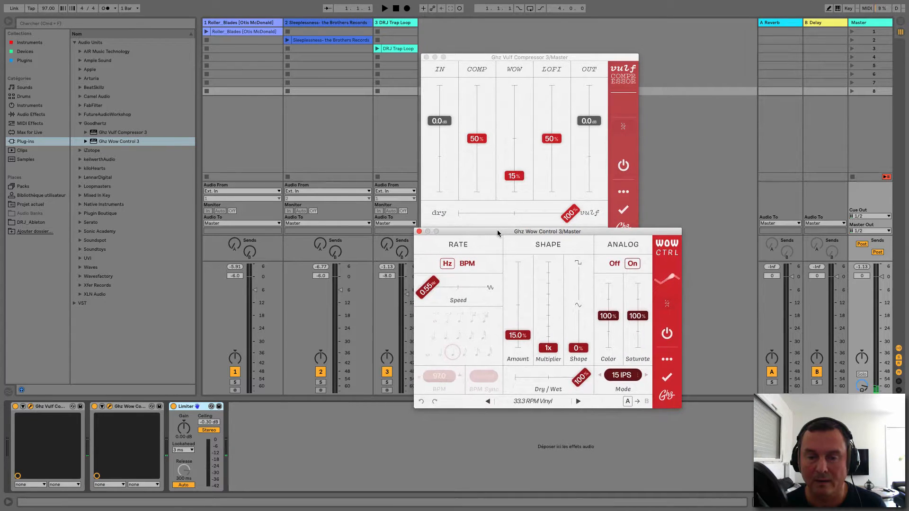
{"action": "left_click_drag", "start_coordinate": [511, 56], "coordinate": [511, 27]}
{"action": "left_click_drag", "start_coordinate": [542, 232], "coordinate": [548, 224]}
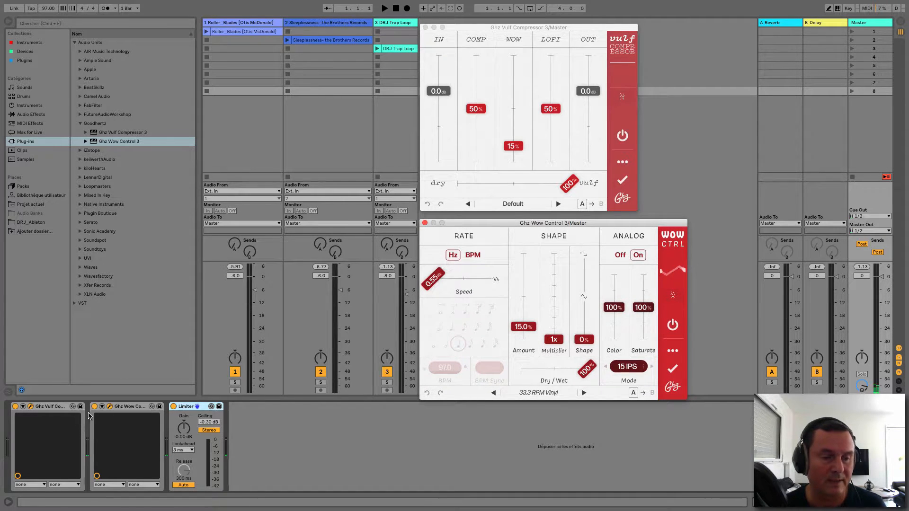
- Bypass both plug-ins inside their own windows and expand the advanced settings of each
{"action": "left_click", "coordinate": [673, 325]}
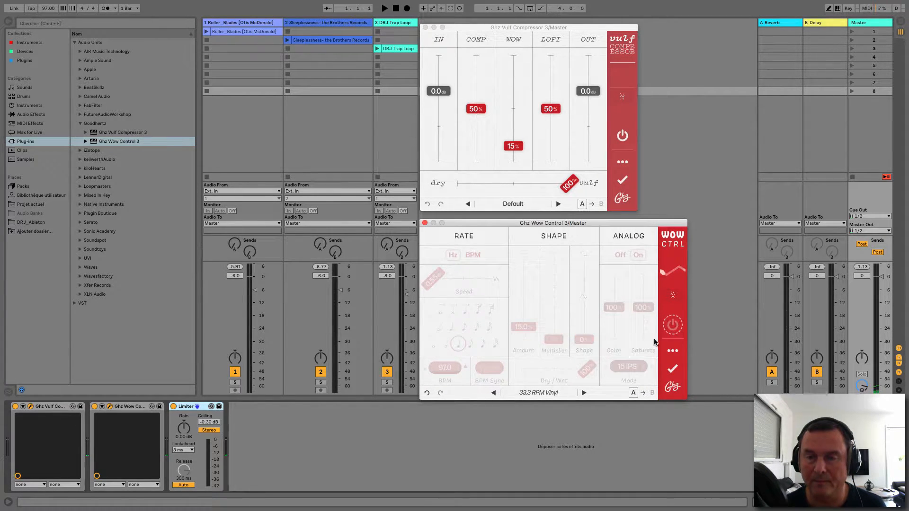
{"action": "left_click", "coordinate": [624, 137]}
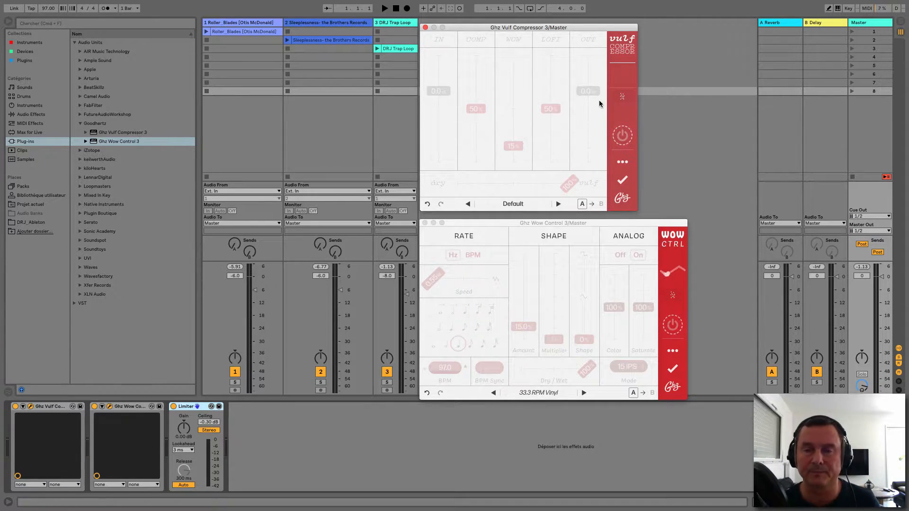
{"action": "left_click", "coordinate": [623, 163]}
{"action": "left_click", "coordinate": [672, 353]}
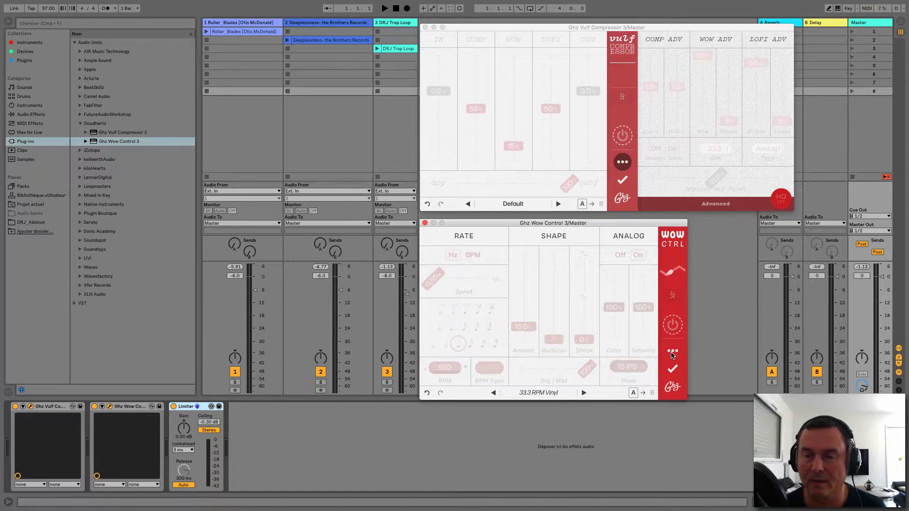
{"action": "left_click", "coordinate": [672, 353]}
{"action": "left_click_drag", "start_coordinate": [623, 223], "coordinate": [576, 217]}
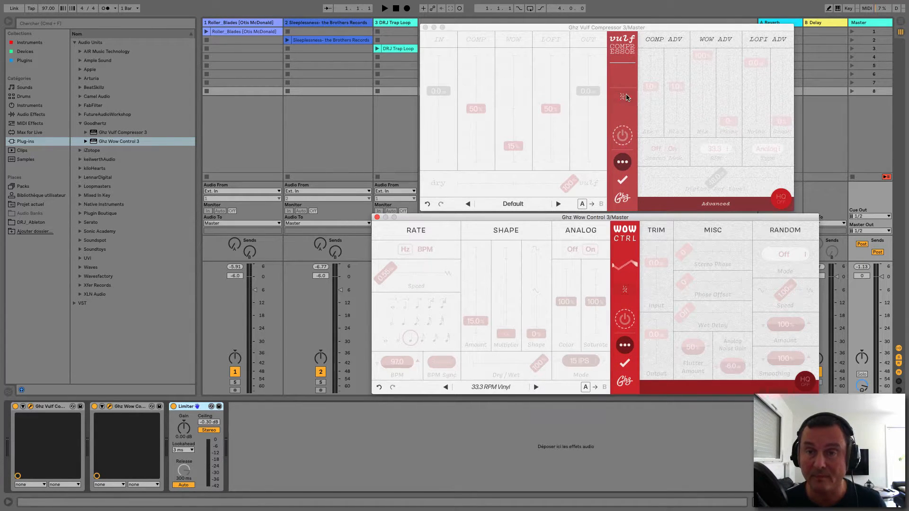
- Re-enable both plug-ins in their own windows and deactivate the Wow Control and Vulf Compressor devices in the Master chain
{"action": "left_click", "coordinate": [623, 137]}
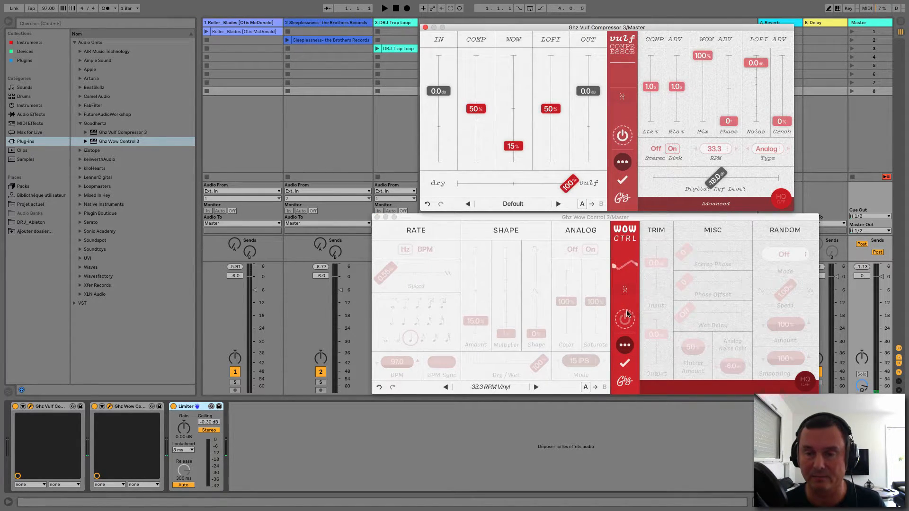
{"action": "left_click", "coordinate": [629, 322]}
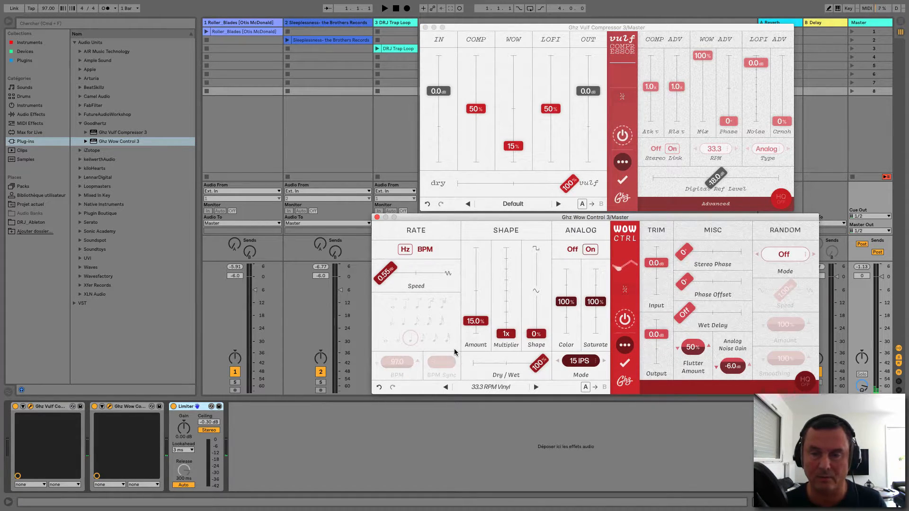
{"action": "left_click", "coordinate": [94, 407]}
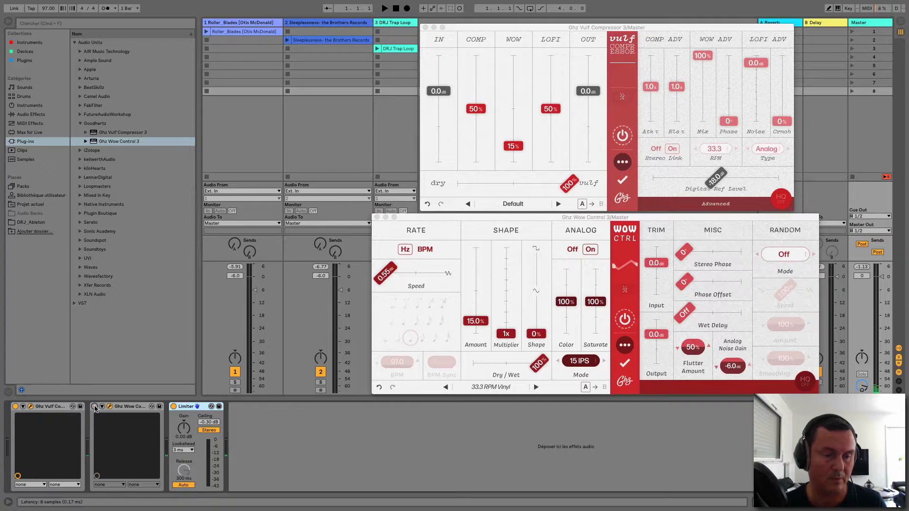
{"action": "left_click", "coordinate": [15, 406]}
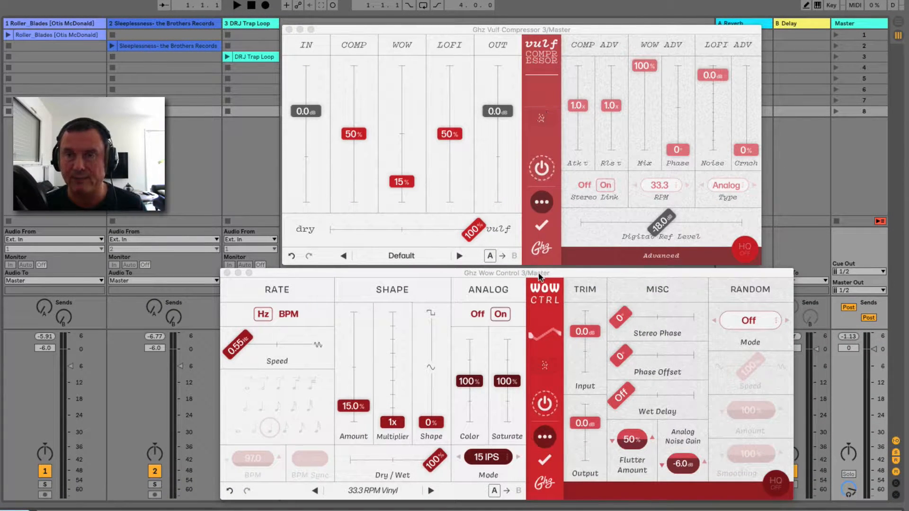
- Toggle Vulf Compressor's bypass on and back off, and try the small control above its power switch
{"action": "left_click", "coordinate": [546, 170]}
{"action": "left_click", "coordinate": [546, 169]}
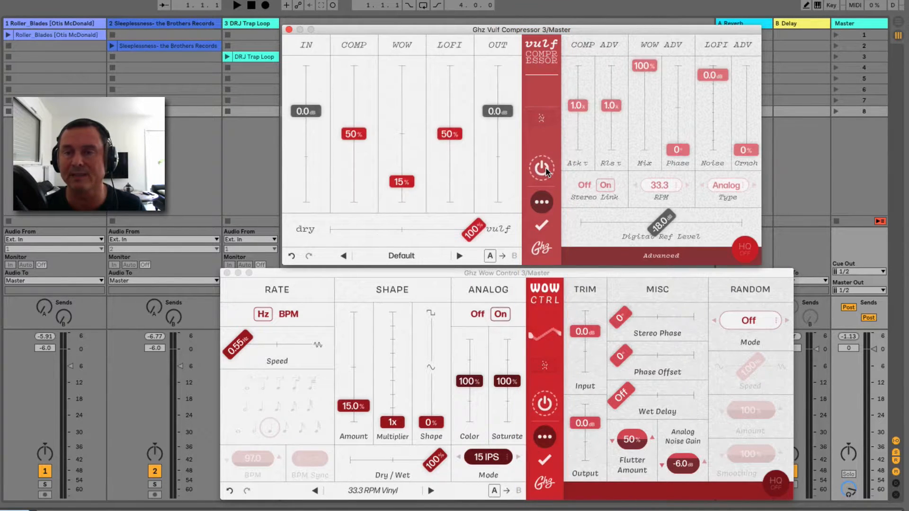
{"action": "left_click", "coordinate": [541, 119]}
{"action": "left_click", "coordinate": [541, 119]}
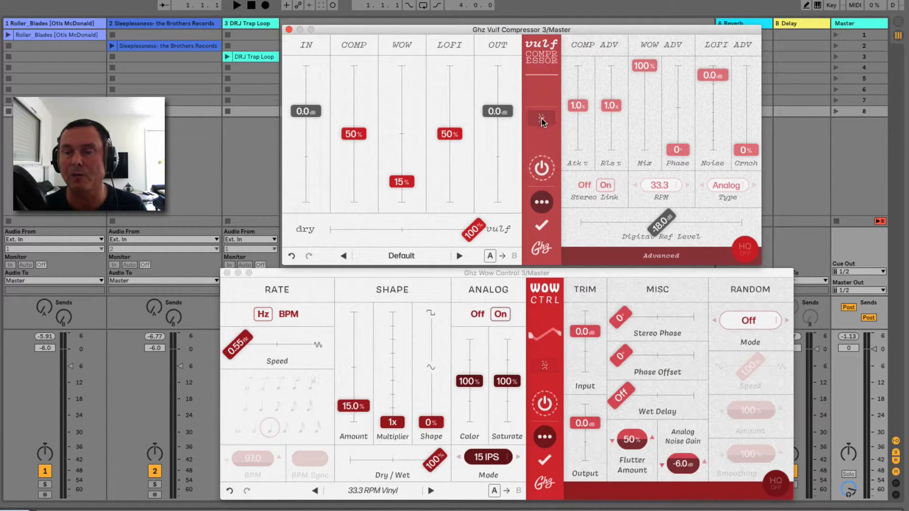
- Collapse and re-expand the advanced settings of Vulf Compressor and Wow Control
{"action": "left_click", "coordinate": [541, 204]}
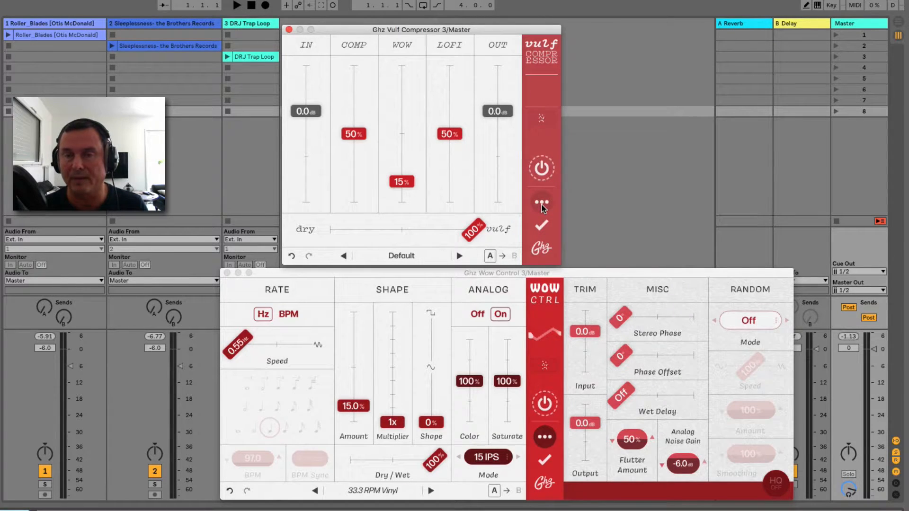
{"action": "left_click", "coordinate": [542, 204]}
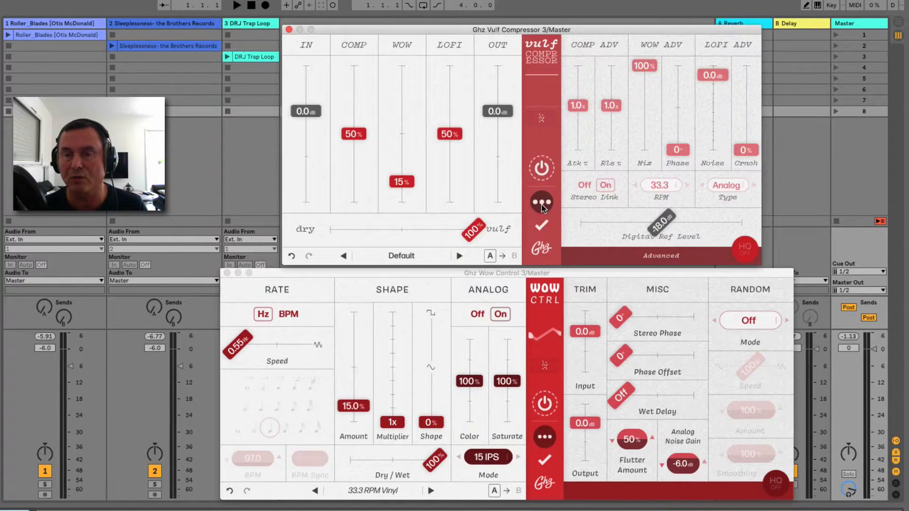
{"action": "left_click", "coordinate": [543, 441]}
{"action": "left_click", "coordinate": [544, 438]}
{"action": "left_click", "coordinate": [544, 438]}
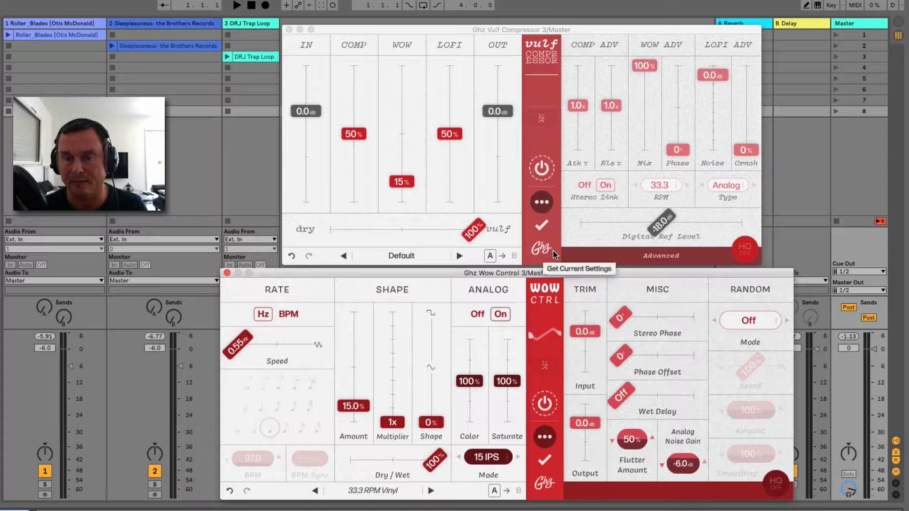
{"action": "left_click", "coordinate": [549, 124]}
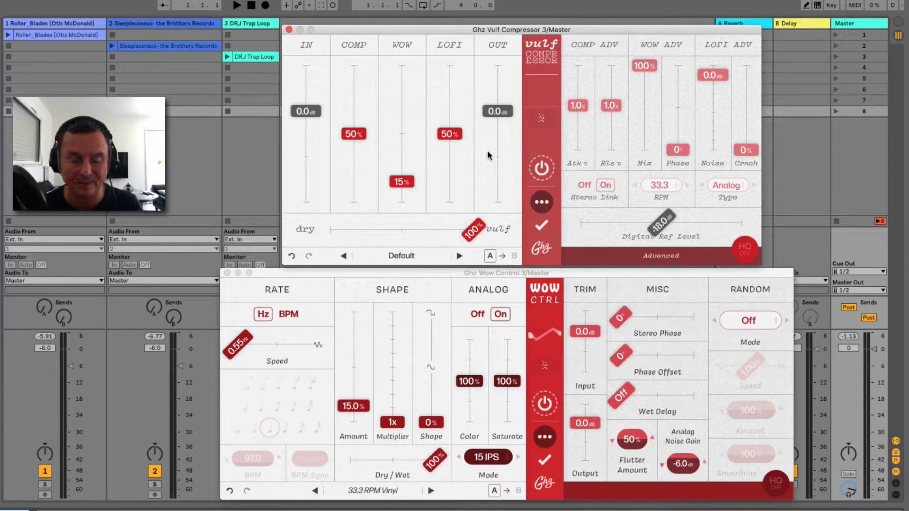
- Open both plug-ins' preset browsers and look through Vulf Compressor's Vulfmon, DK COMP and DK FX categories
{"action": "left_click", "coordinate": [390, 260]}
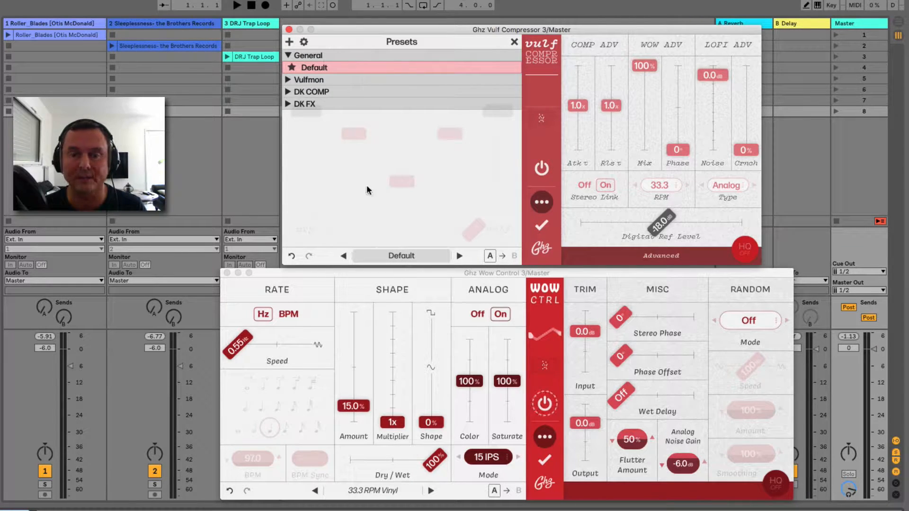
{"action": "left_click", "coordinate": [377, 493]}
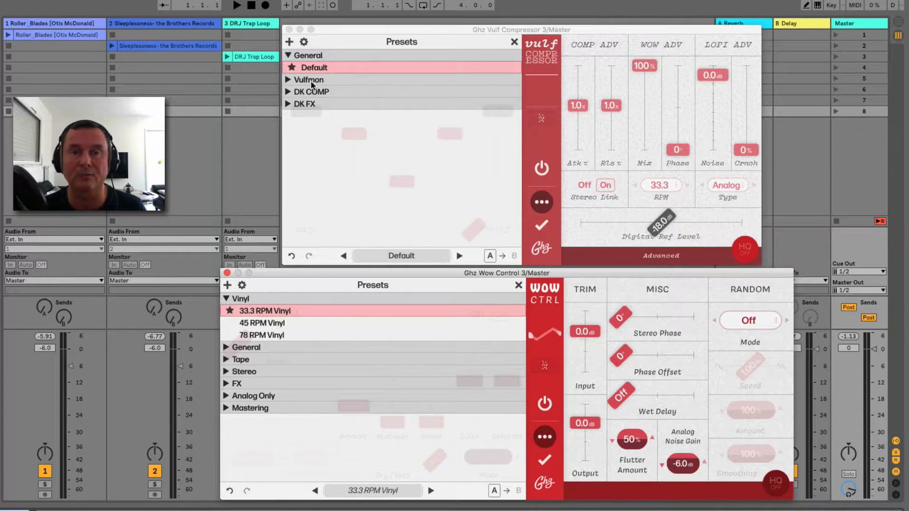
{"action": "left_click", "coordinate": [287, 80]}
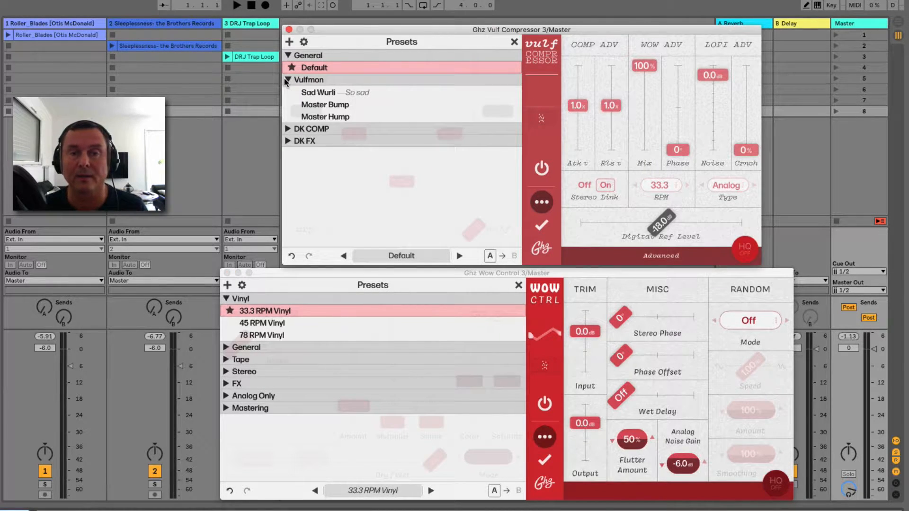
{"action": "left_click", "coordinate": [288, 129]}
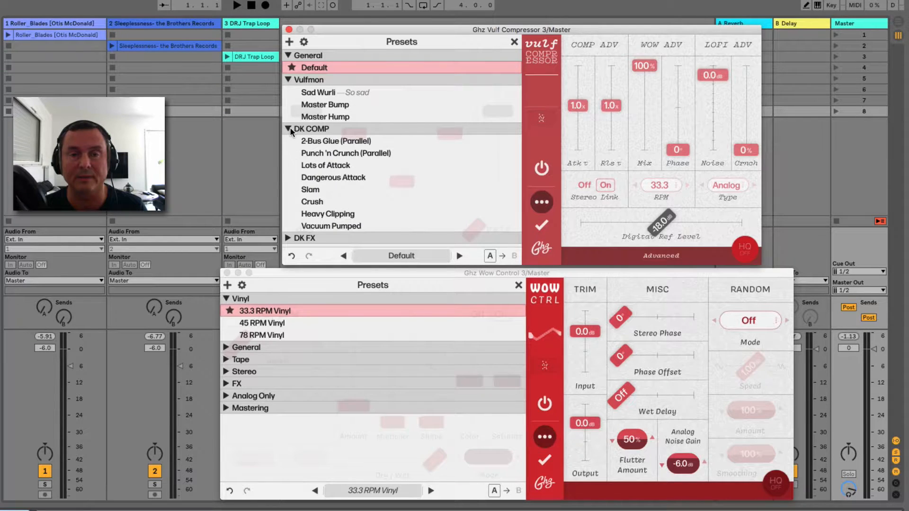
{"action": "left_click", "coordinate": [288, 129]}
{"action": "left_click", "coordinate": [288, 141]}
{"action": "left_click", "coordinate": [288, 141]}
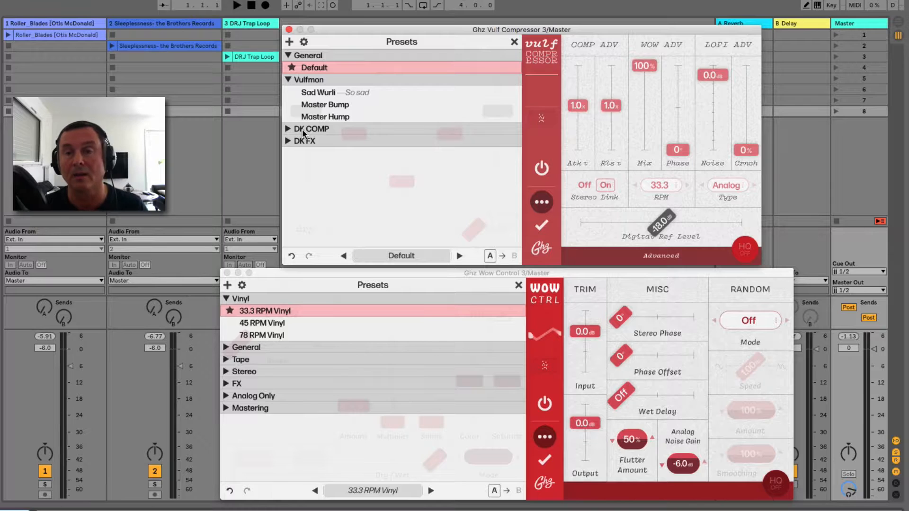
{"action": "left_click", "coordinate": [288, 80]}
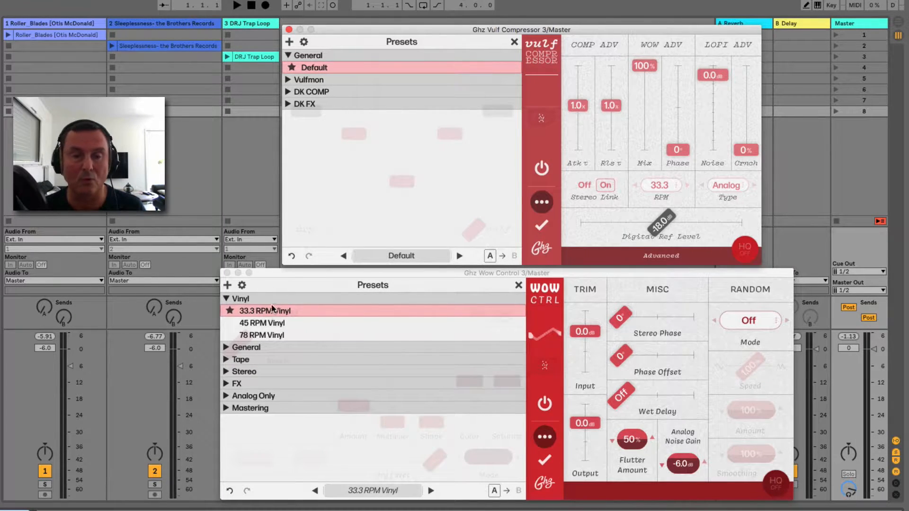
- Look through Wow Control's General, Tape, Stereo, FX, Analog Only and Mastering presets, and close both preset browsers
{"action": "left_click", "coordinate": [226, 347]}
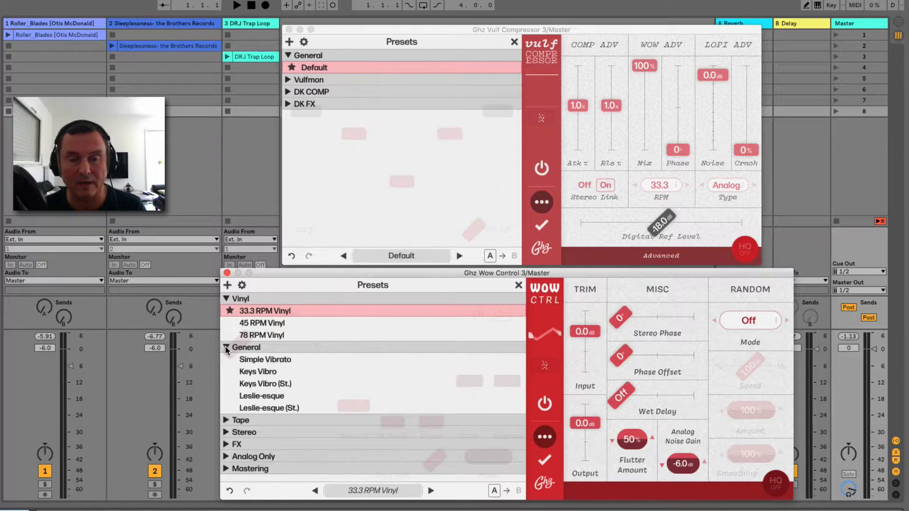
{"action": "left_click", "coordinate": [226, 348]}
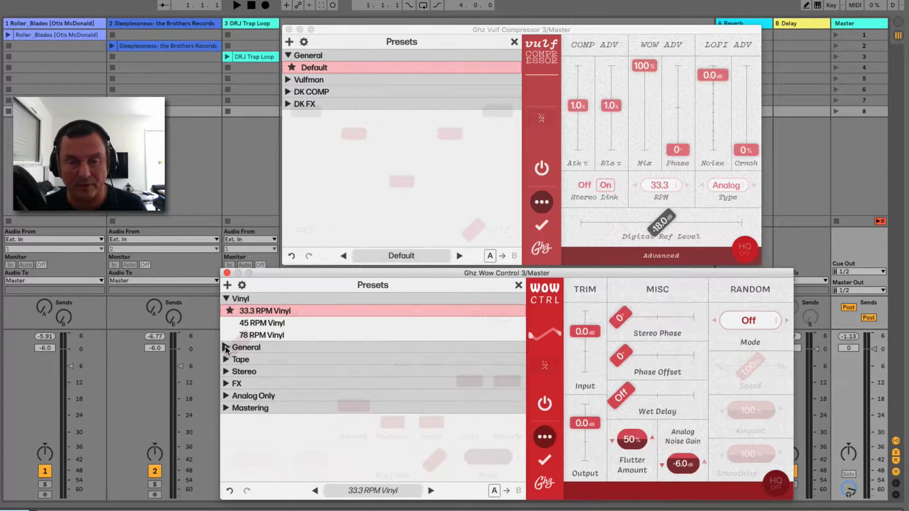
{"action": "left_click", "coordinate": [227, 360]}
{"action": "left_click", "coordinate": [227, 361]}
{"action": "left_click", "coordinate": [226, 361]}
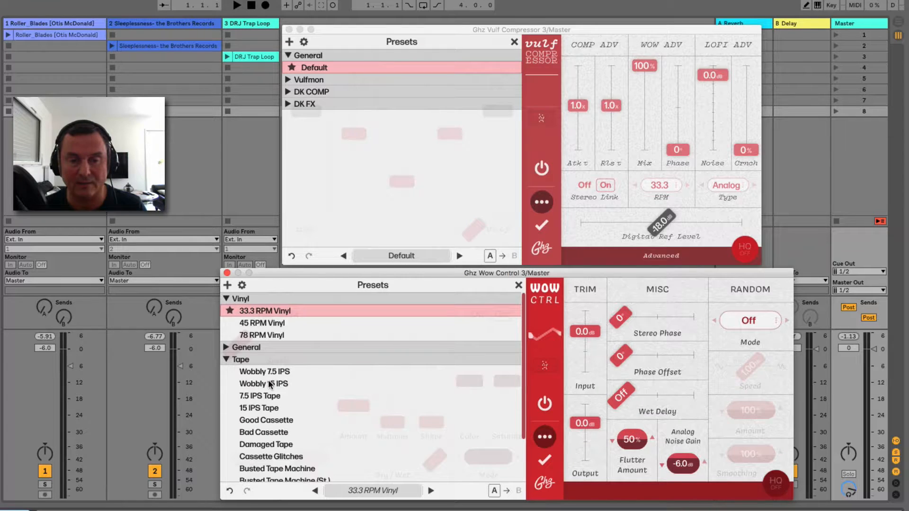
{"action": "left_click", "coordinate": [227, 361]}
{"action": "left_click", "coordinate": [227, 373]}
{"action": "left_click", "coordinate": [227, 373]}
{"action": "left_click", "coordinate": [227, 385]}
{"action": "left_click", "coordinate": [226, 385]}
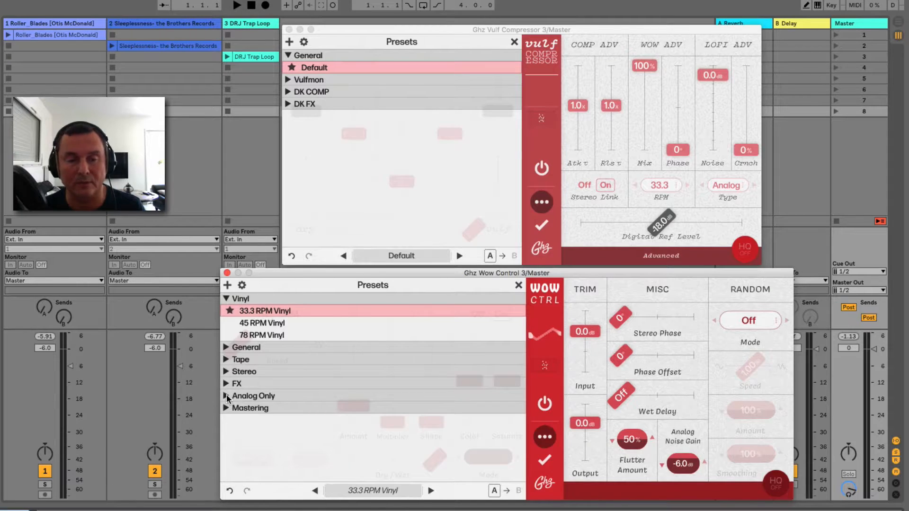
{"action": "left_click", "coordinate": [227, 396]}
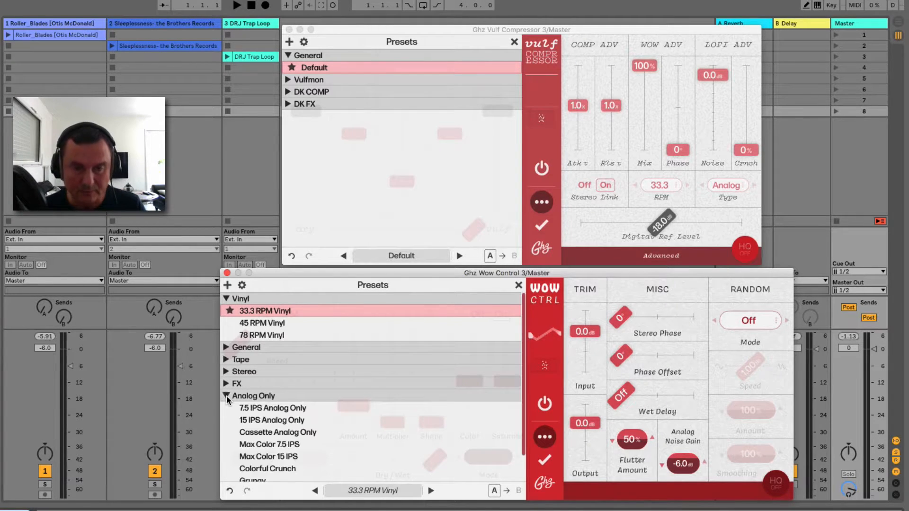
{"action": "left_click", "coordinate": [227, 396]}
{"action": "left_click", "coordinate": [227, 409]}
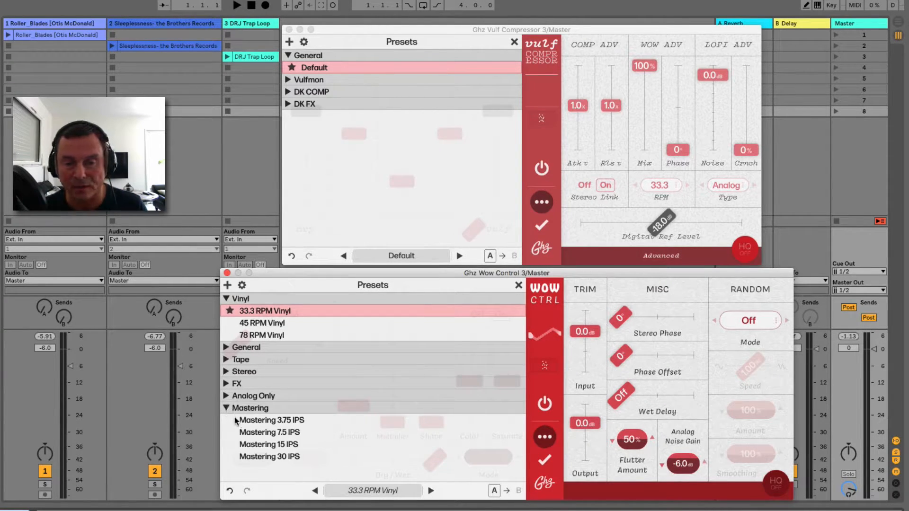
{"action": "left_click", "coordinate": [226, 408]}
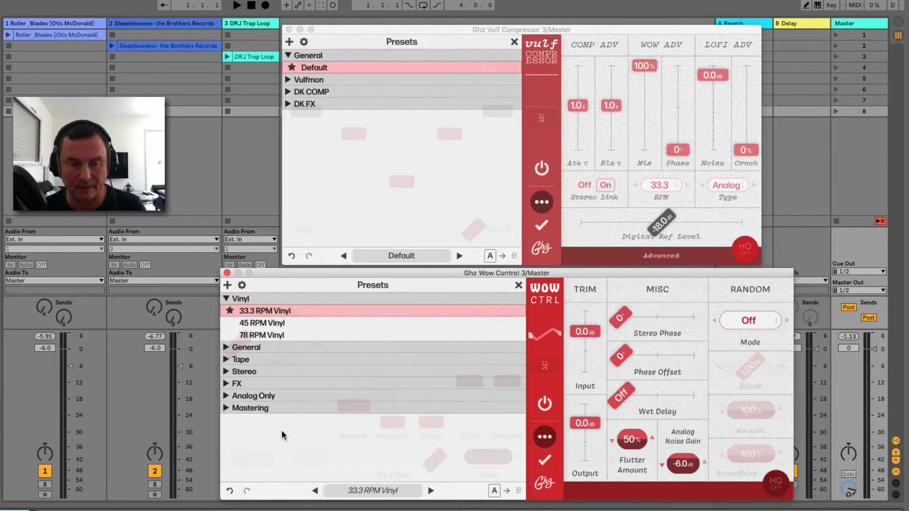
{"action": "left_click", "coordinate": [518, 285]}
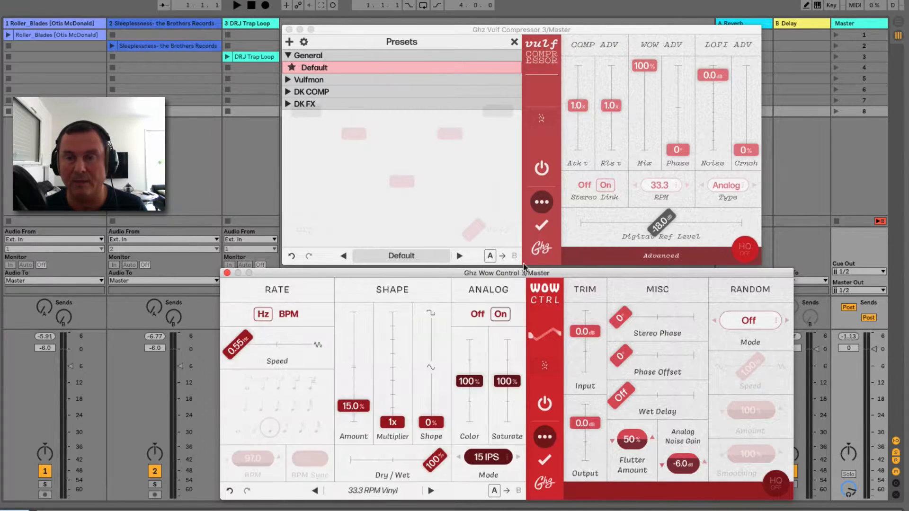
{"action": "left_click", "coordinate": [516, 42]}
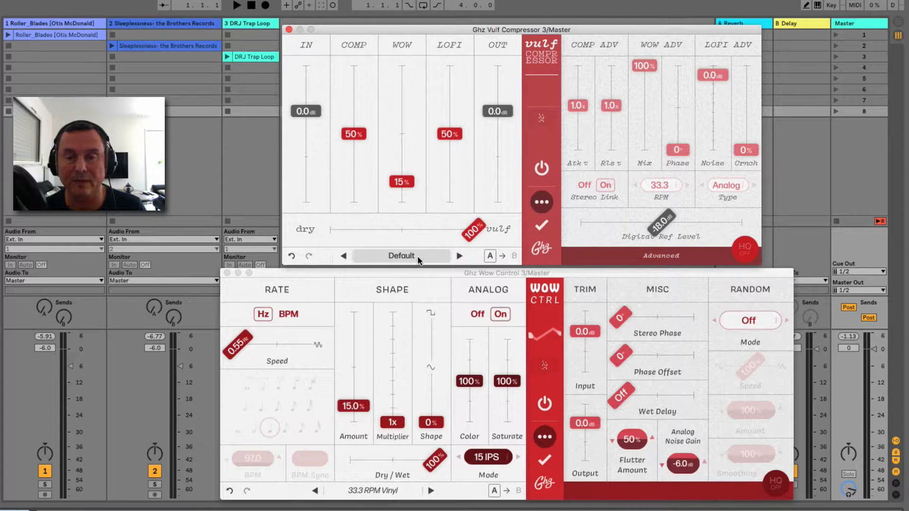
- Step Vulf Compressor's presets forward to Master Bump and back to Default, and try its undo and redo
{"action": "left_click", "coordinate": [458, 256]}
{"action": "left_click", "coordinate": [459, 257]}
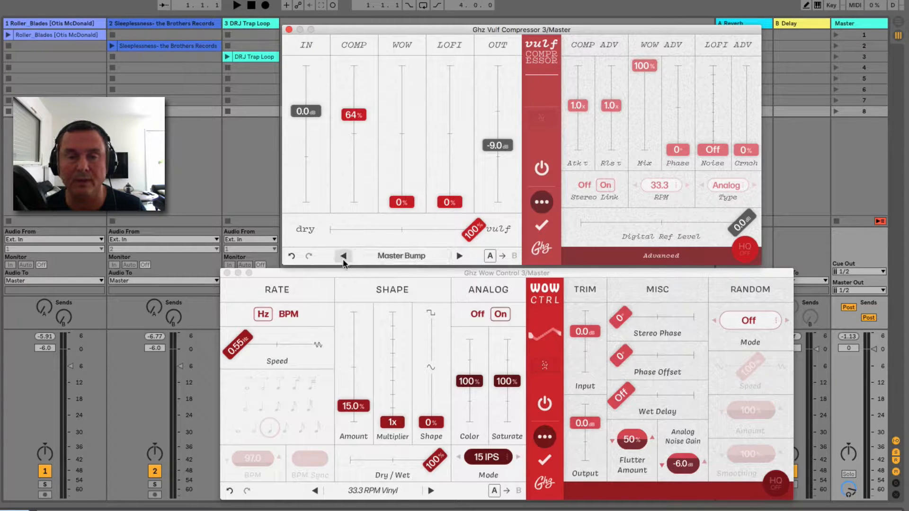
{"action": "left_click", "coordinate": [343, 256]}
{"action": "left_click", "coordinate": [344, 256]}
{"action": "left_click", "coordinate": [292, 256]}
{"action": "left_click", "coordinate": [308, 256]}
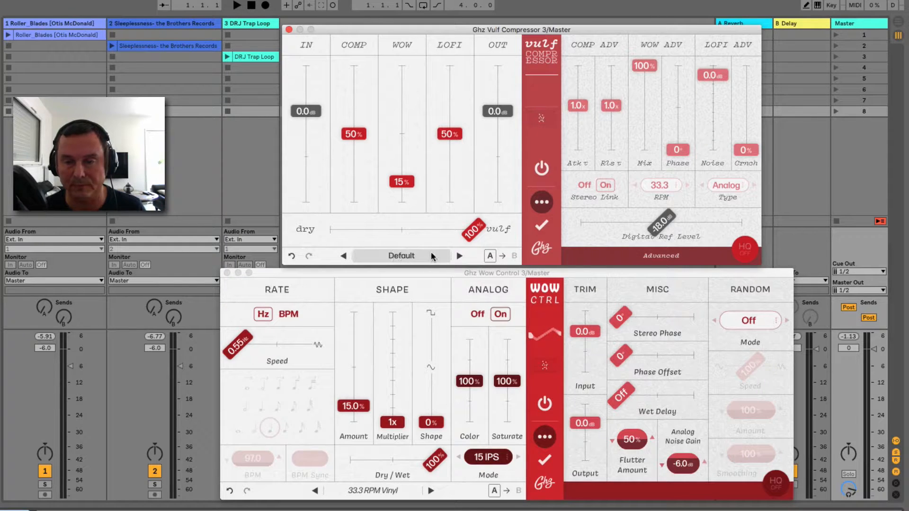
- Switch Vulf Compressor to setting B and back to A, lower LOFI close to its minimum in A, and return to B
{"action": "left_click", "coordinate": [491, 258]}
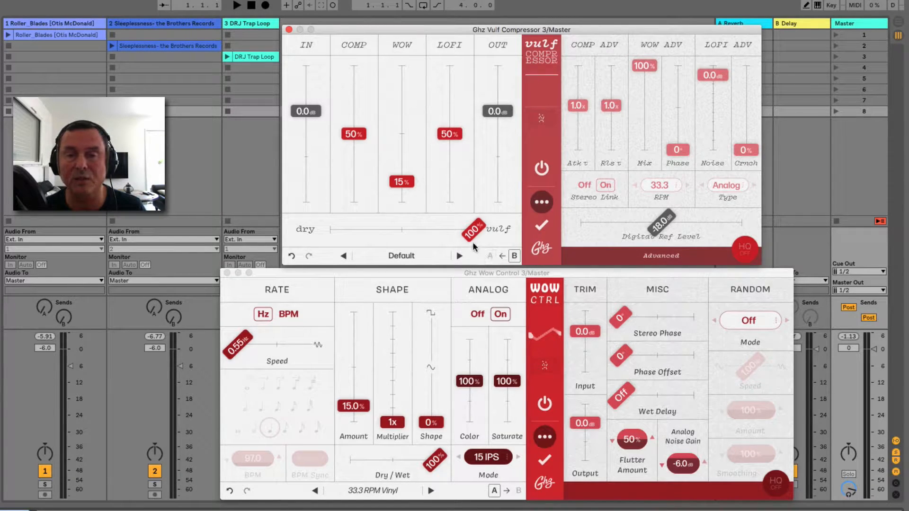
{"action": "left_click", "coordinate": [490, 257]}
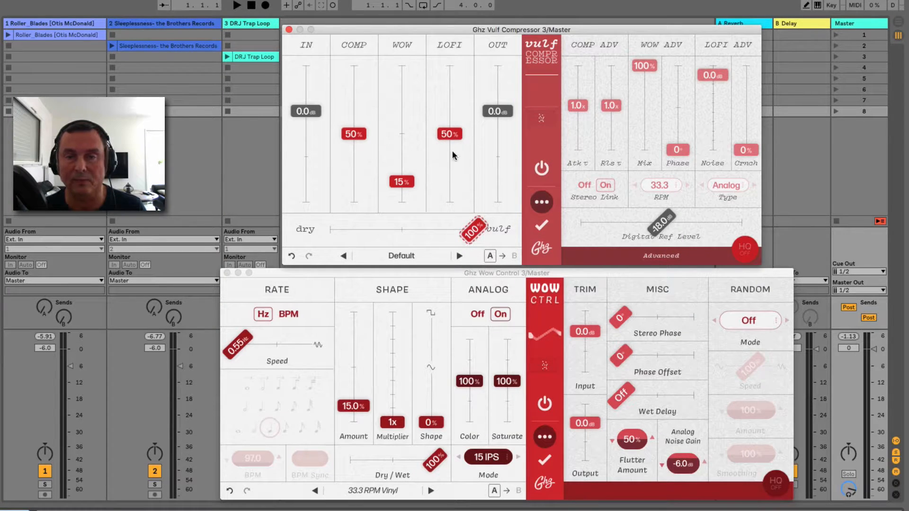
{"action": "left_click_drag", "start_coordinate": [451, 136], "coordinate": [450, 194]}
{"action": "mouse_move", "coordinate": [497, 112]}
{"action": "left_mouse_down"}
{"action": "mouse_move", "coordinate": [489, 159]}
{"action": "mouse_move", "coordinate": [496, 113]}
{"action": "left_mouse_up"}
{"action": "left_click", "coordinate": [515, 257]}
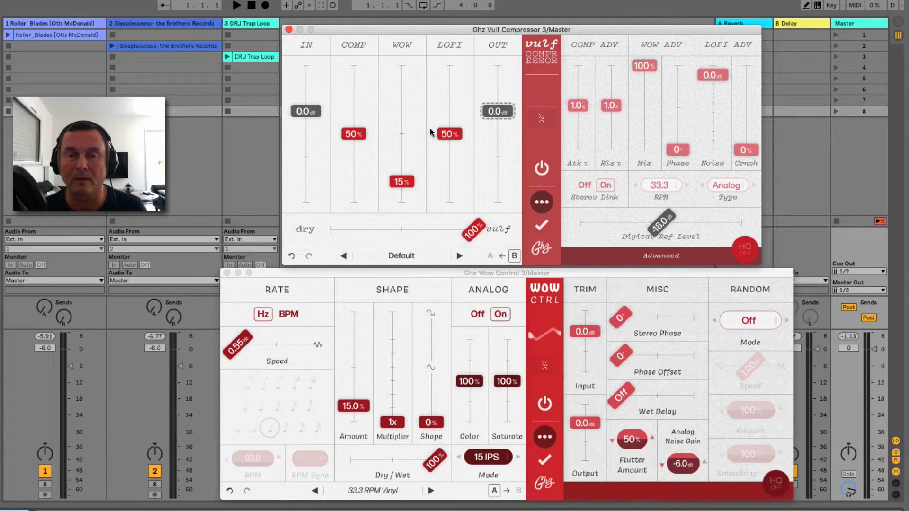
- Set COMP to 100% and WOW to 74% in Vulf Compressor's setting B, and compare settings A and B repeatedly
{"action": "left_click_drag", "start_coordinate": [361, 138], "coordinate": [361, 67]}
{"action": "left_click_drag", "start_coordinate": [401, 184], "coordinate": [402, 102]}
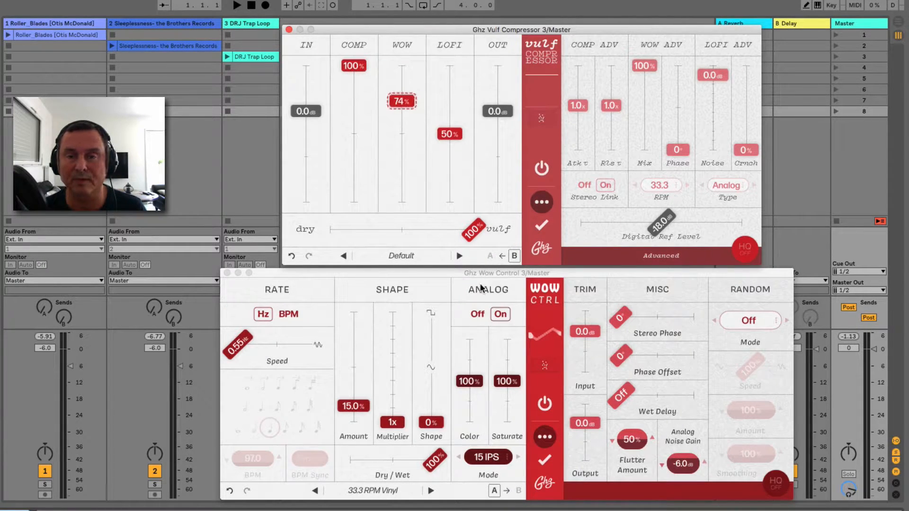
{"action": "left_click", "coordinate": [490, 257]}
{"action": "left_click", "coordinate": [490, 256]}
{"action": "left_click", "coordinate": [490, 256]}
{"action": "left_click", "coordinate": [490, 256]}
{"action": "left_click", "coordinate": [490, 257]}
{"action": "left_click", "coordinate": [490, 256]}
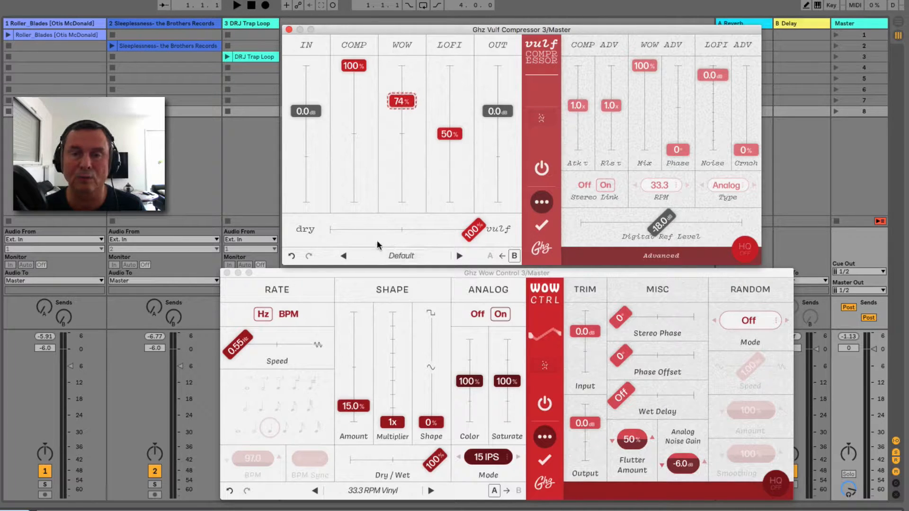
- Set Vulf Compressor's dry/vulf mix to 84% and Wow Control's Dry/Wet to 86%
{"action": "left_click_drag", "start_coordinate": [471, 233], "coordinate": [330, 237]}
{"action": "left_click_drag", "start_coordinate": [340, 233], "coordinate": [450, 232]}
{"action": "left_click", "coordinate": [433, 460]}
{"action": "mouse_move", "coordinate": [433, 460]}
{"action": "left_mouse_down"}
{"action": "mouse_move", "coordinate": [353, 460]}
{"action": "mouse_move", "coordinate": [423, 459]}
{"action": "left_mouse_up"}
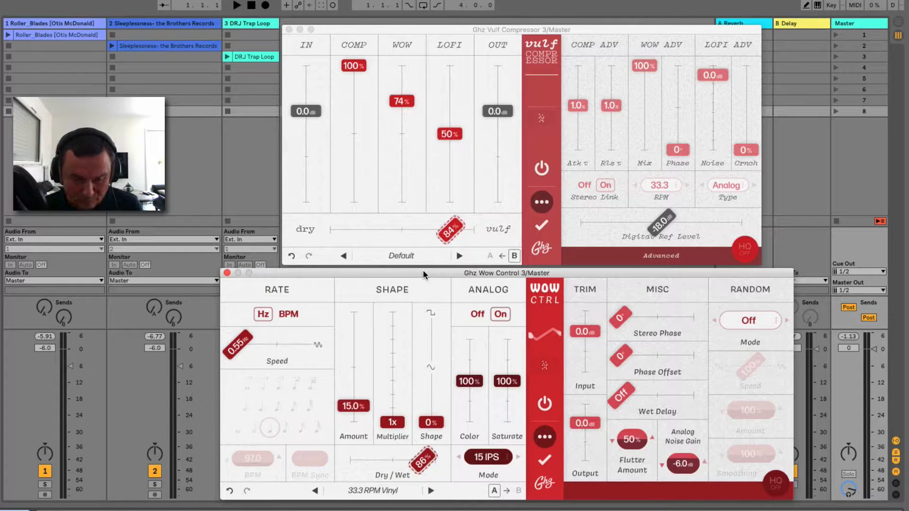
- Turn on Vulf Compressor's HQ mode, and toggle its bypass on and back off
{"action": "left_click", "coordinate": [742, 247]}
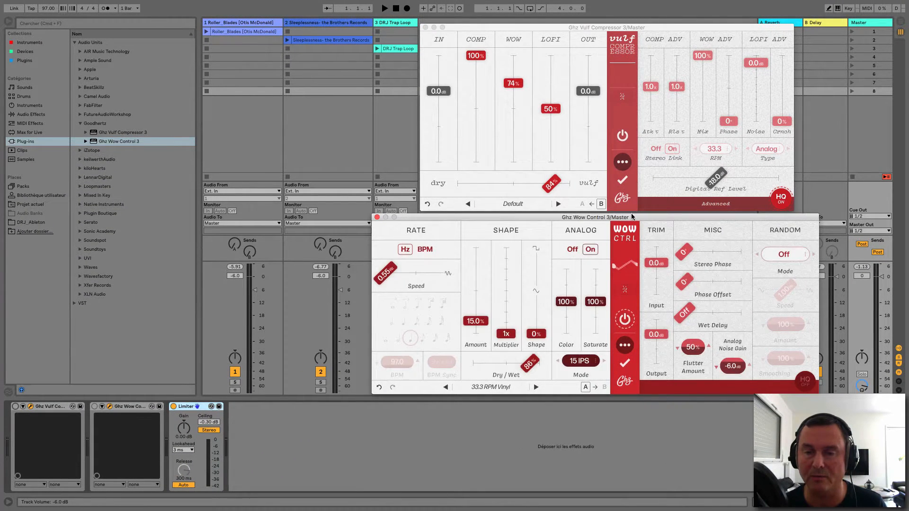
{"action": "left_click", "coordinate": [622, 136]}
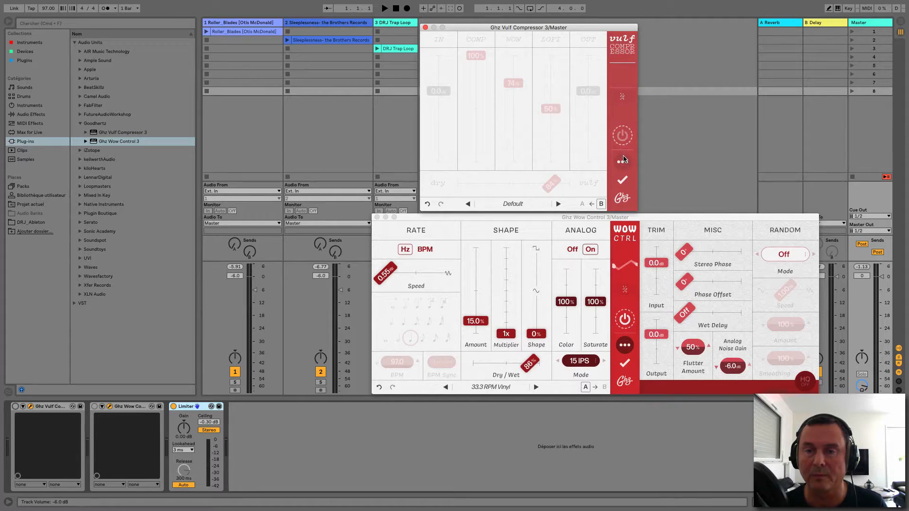
{"action": "left_click", "coordinate": [623, 136]}
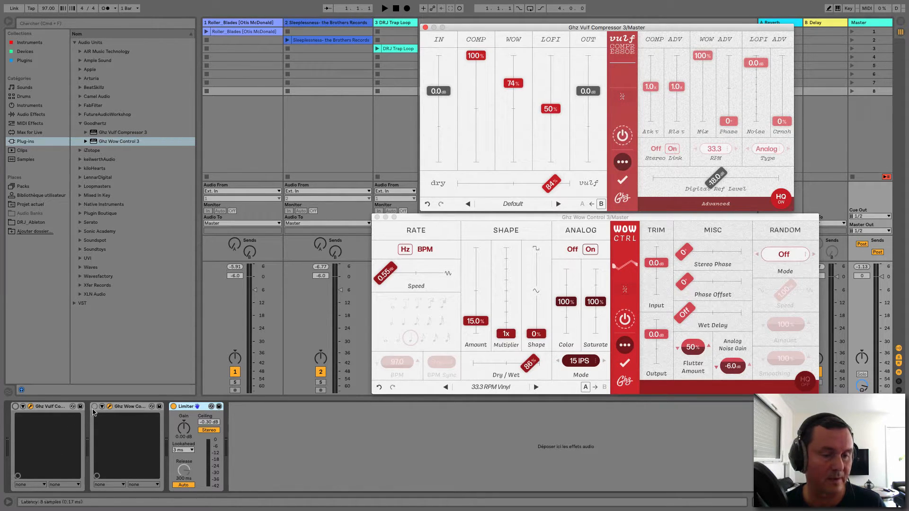
- Switch the Wow Control 3 device on and back off to check CPU load, and switch on the Vulf Compressor 3 device
{"action": "left_click", "coordinate": [94, 406]}
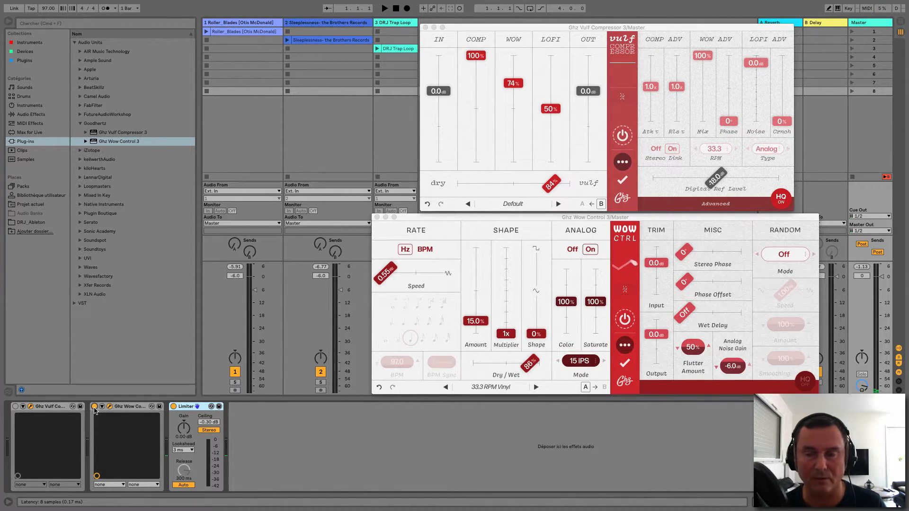
{"action": "left_click", "coordinate": [94, 407]}
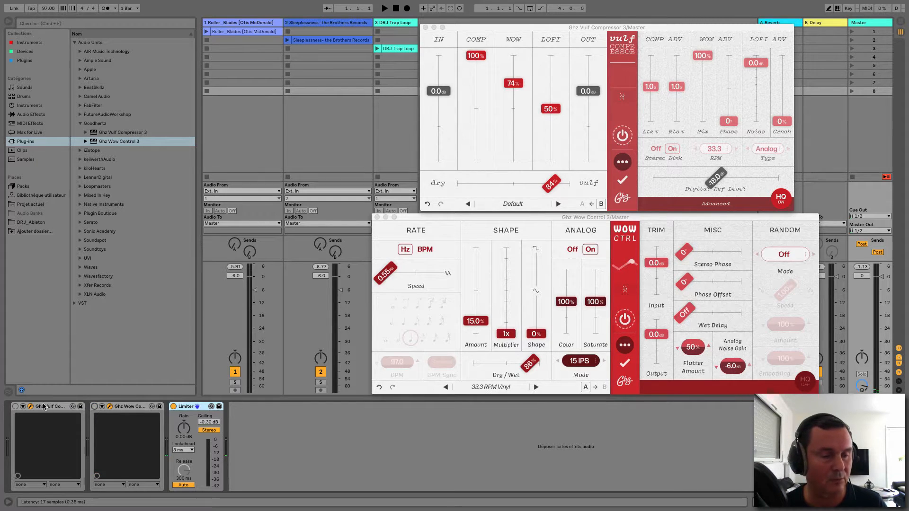
{"action": "left_click", "coordinate": [15, 407]}
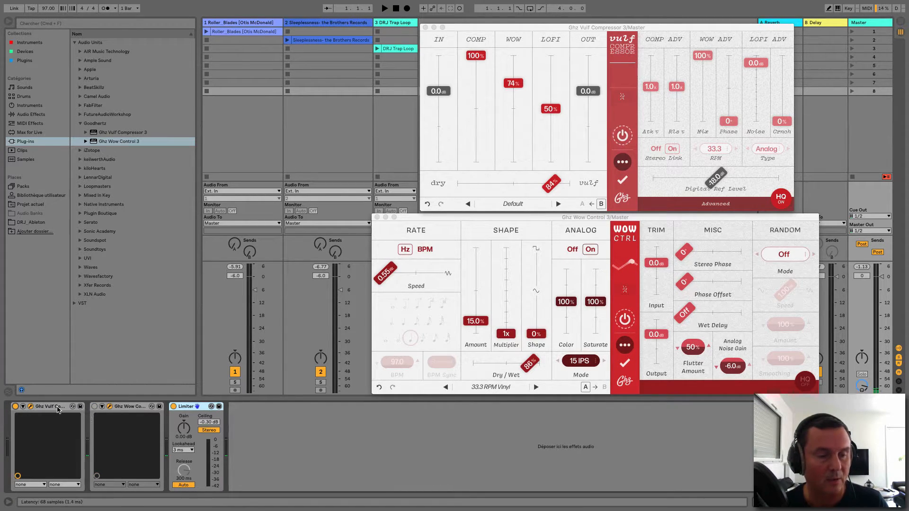
{"action": "left_click", "coordinate": [51, 407]}
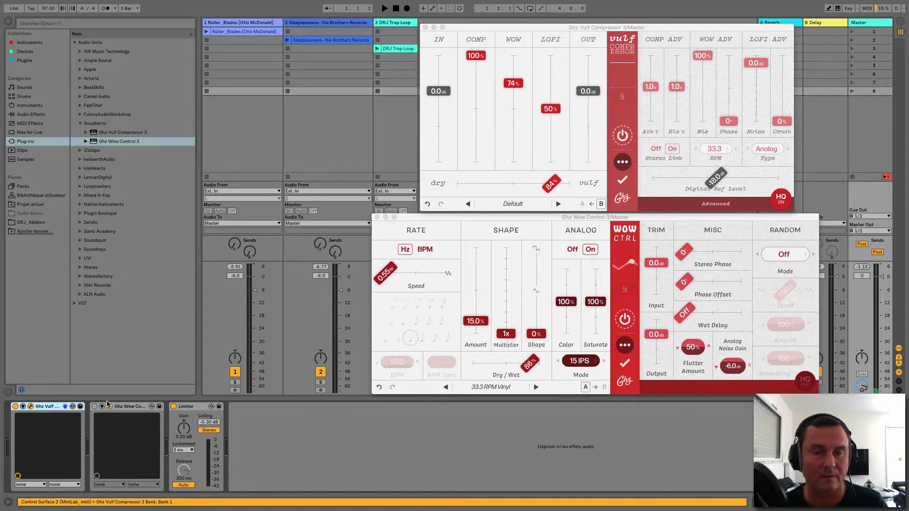
- Close both plug-in windows and deactivate the Vulf Compressor 3 device on the Master track
{"action": "left_click", "coordinate": [425, 27]}
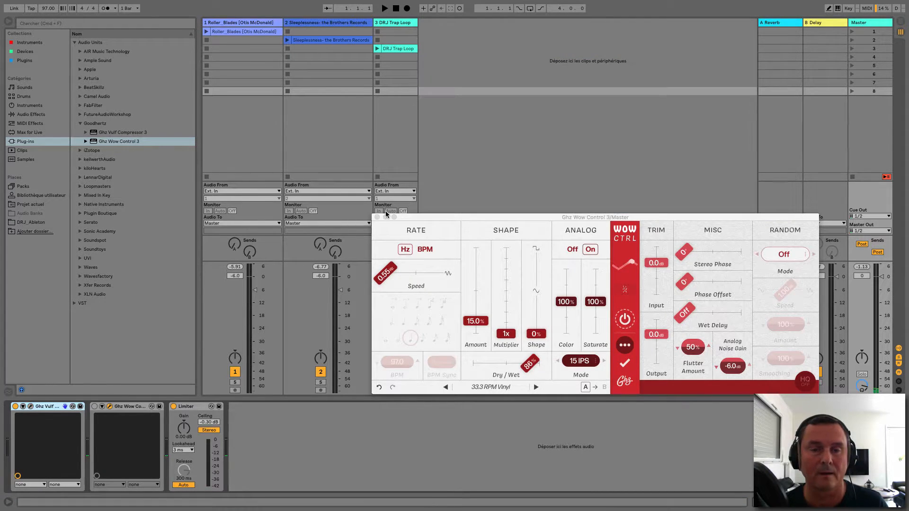
{"action": "left_click", "coordinate": [377, 217]}
{"action": "left_click", "coordinate": [15, 407]}
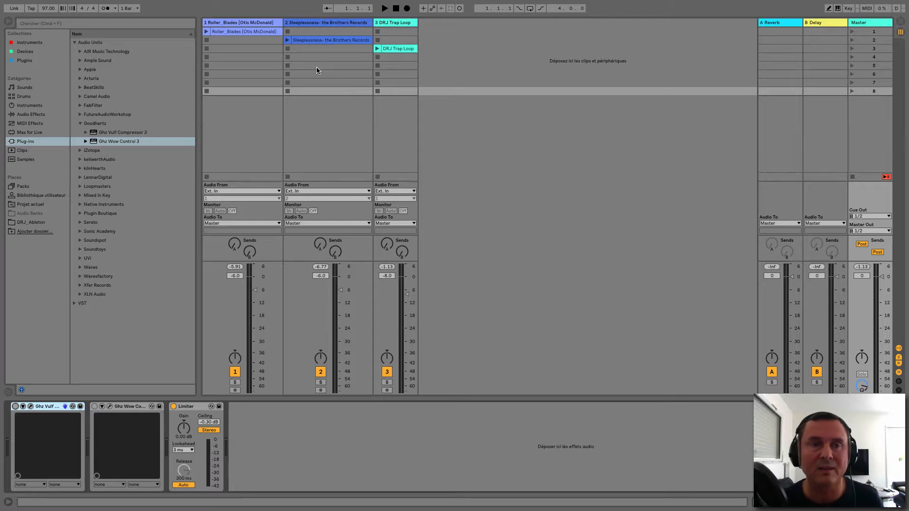
- Listen to the DRJ Trap Loop, Sleeplessness and Roller_Blades clips one after another without the plug-ins, and stop playback
{"action": "left_click", "coordinate": [377, 49]}
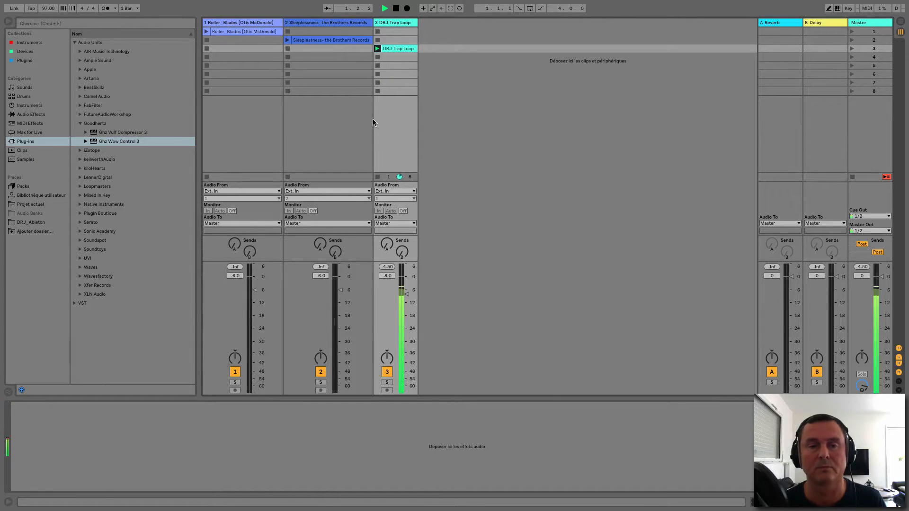
{"action": "left_click", "coordinate": [377, 177]}
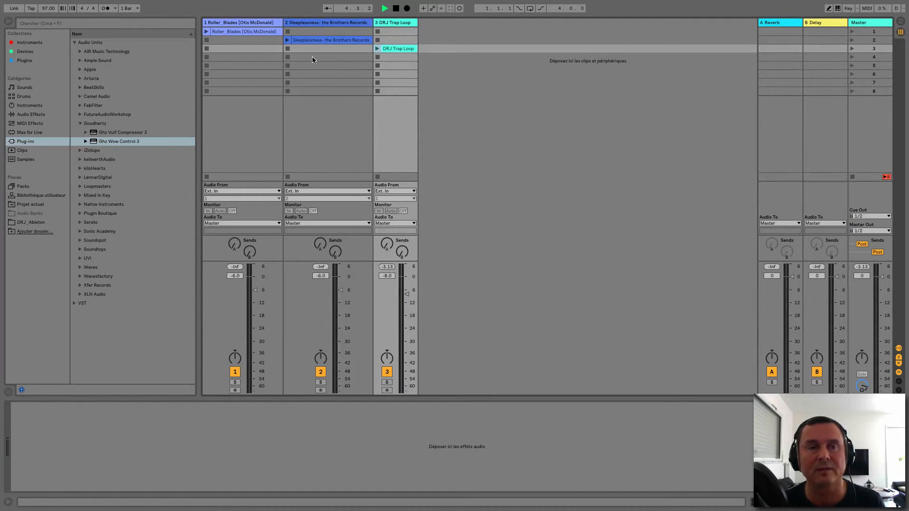
{"action": "left_click", "coordinate": [288, 40]}
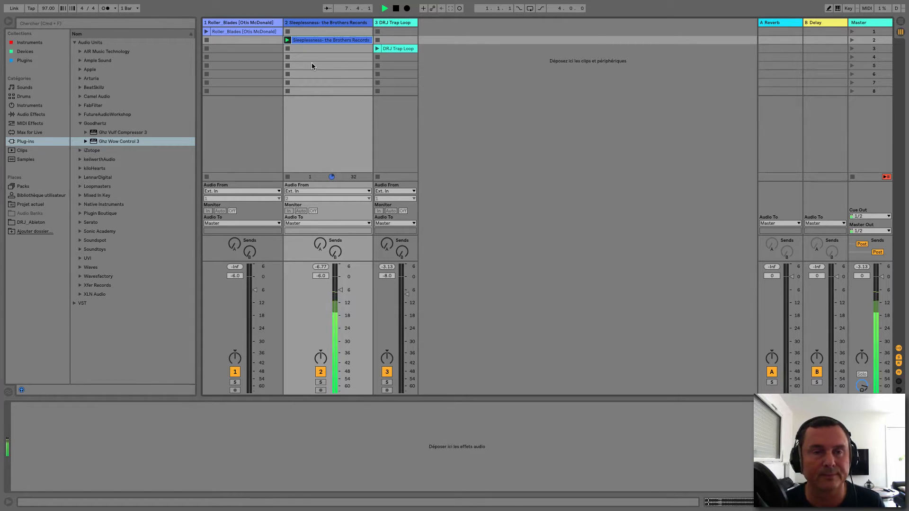
{"action": "left_click", "coordinate": [288, 49]}
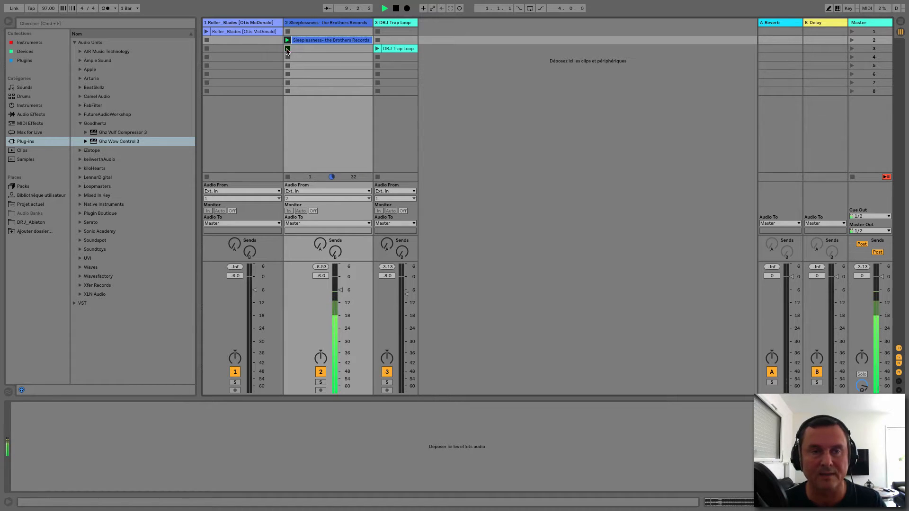
{"action": "left_click", "coordinate": [207, 32]}
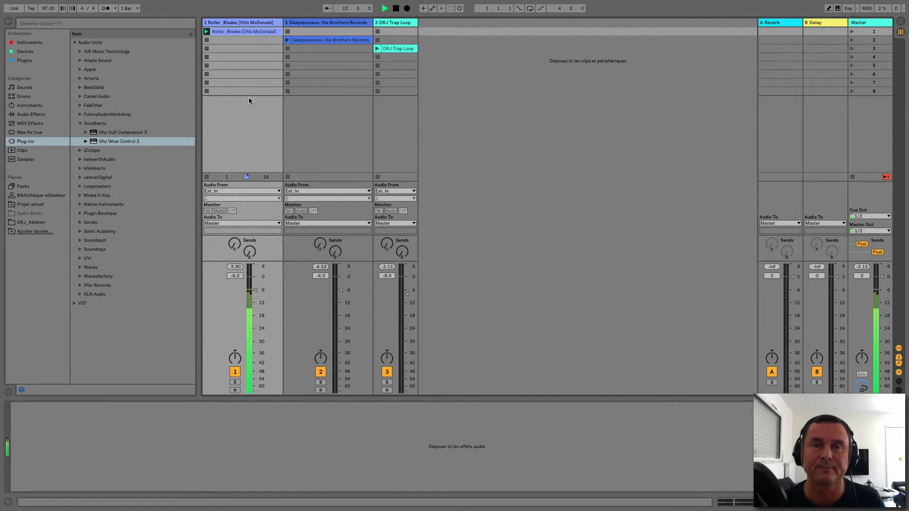
{"action": "left_click", "coordinate": [207, 91]}
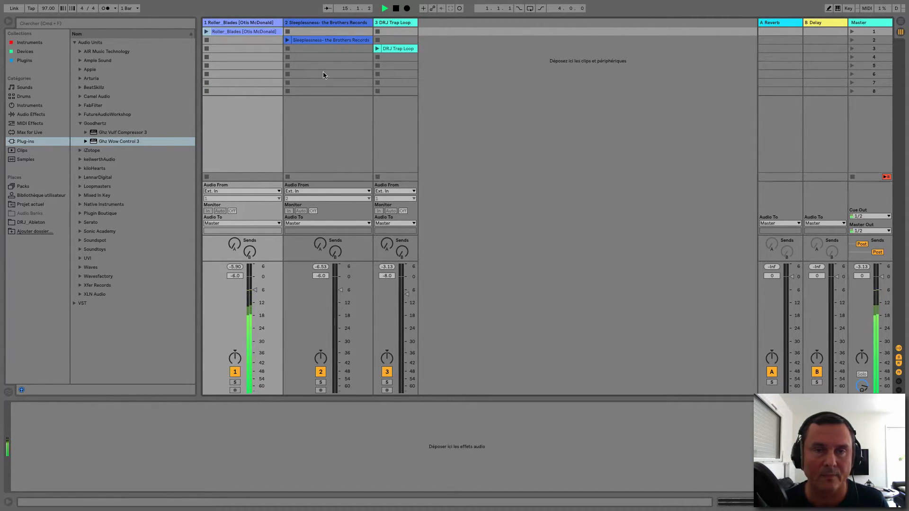
{"action": "left_click", "coordinate": [396, 8]}
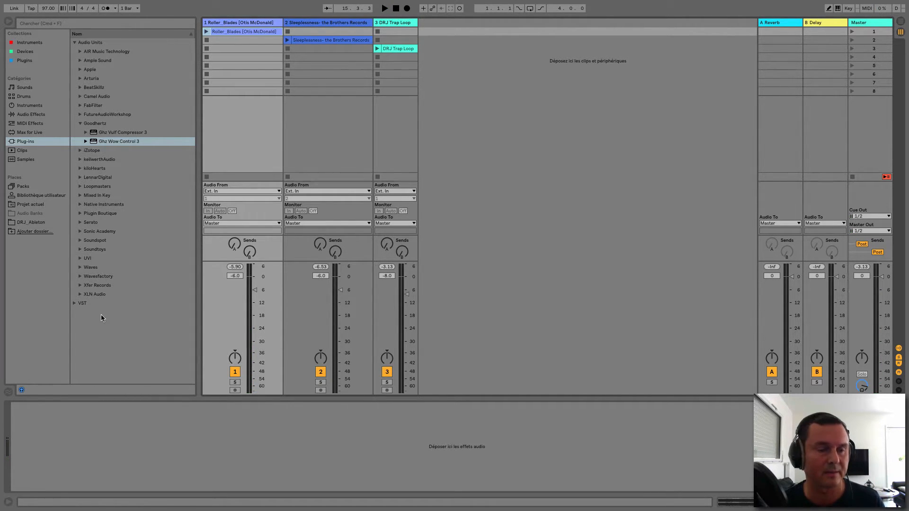
- Reopen the Vulf Compressor 3 window from the Master track's devices and show its preset browser
{"action": "left_click", "coordinate": [871, 24]}
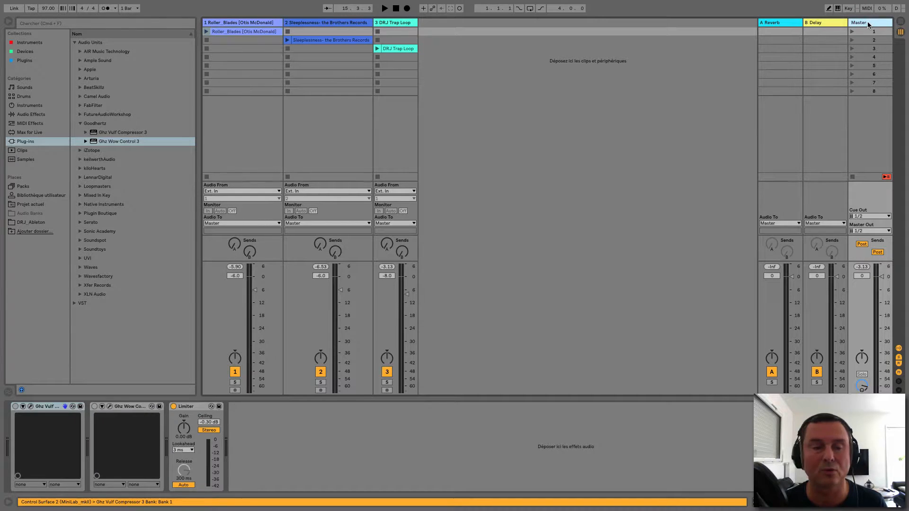
{"action": "left_click", "coordinate": [30, 407]}
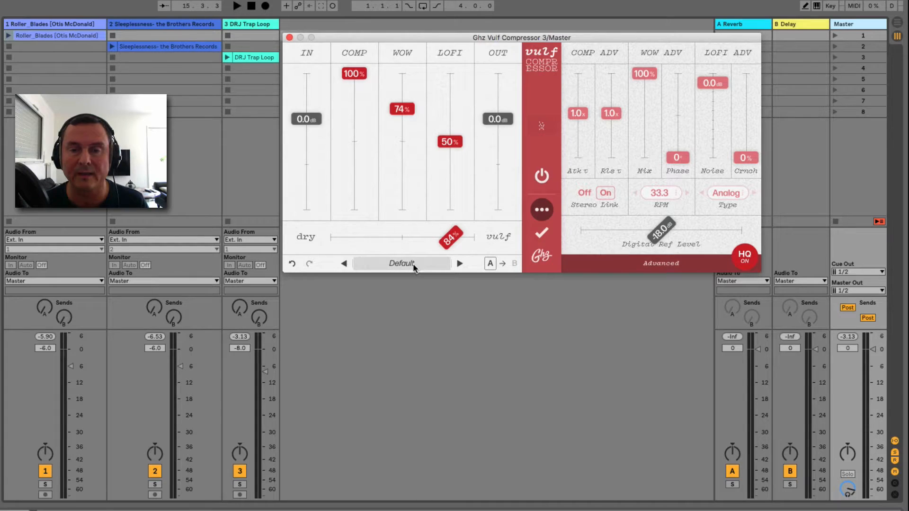
{"action": "left_click", "coordinate": [514, 205]}
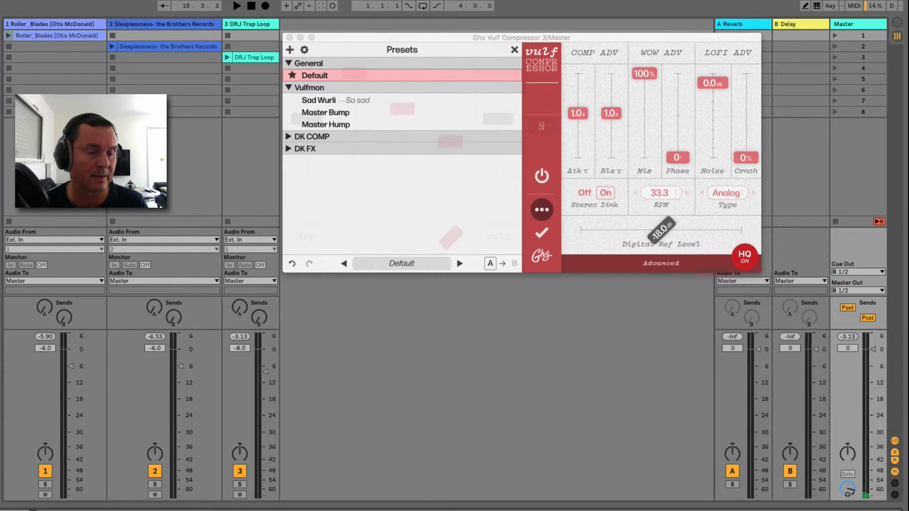
- Toggle Vulf Compressor's bypass on and off twice with the preset browser open
{"action": "left_click", "coordinate": [543, 182]}
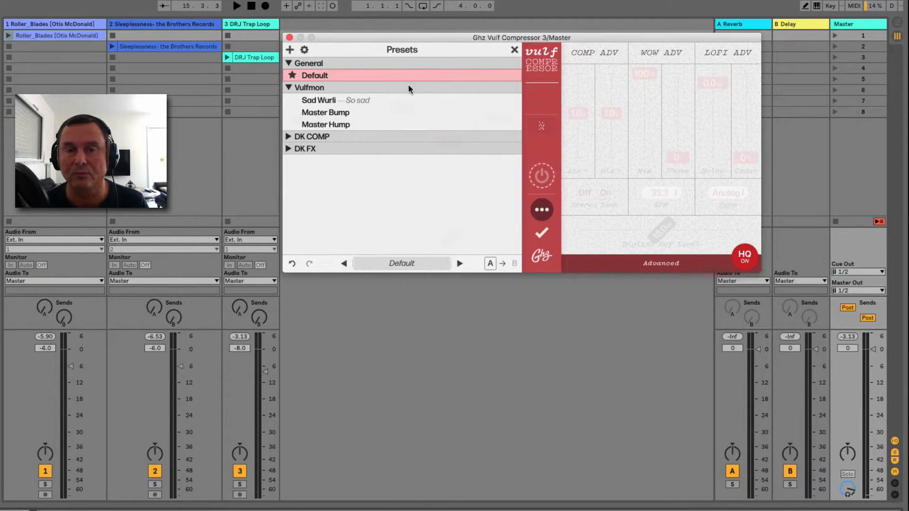
{"action": "left_click", "coordinate": [543, 177]}
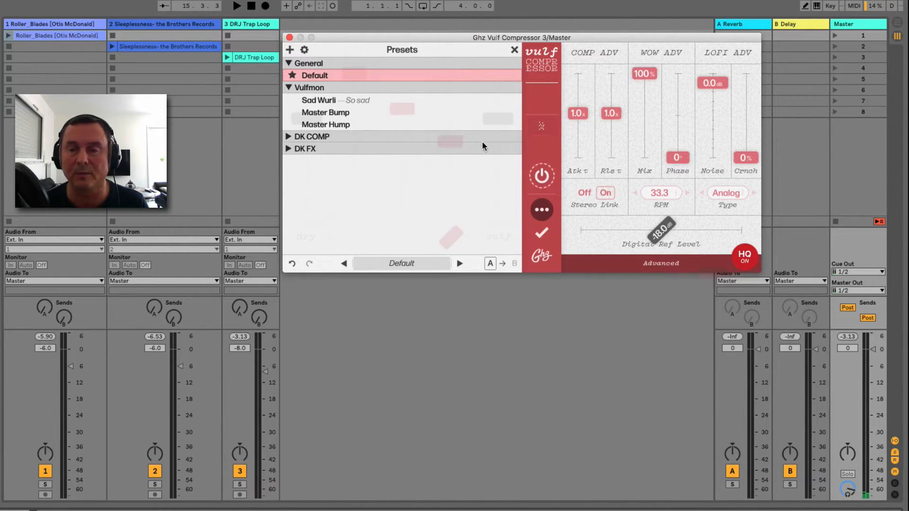
{"action": "left_click", "coordinate": [544, 178]}
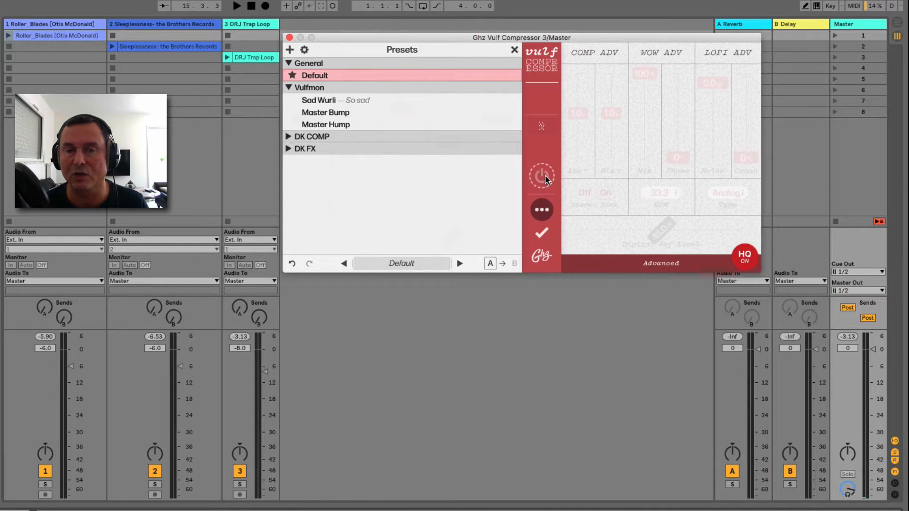
{"action": "left_click", "coordinate": [545, 178]}
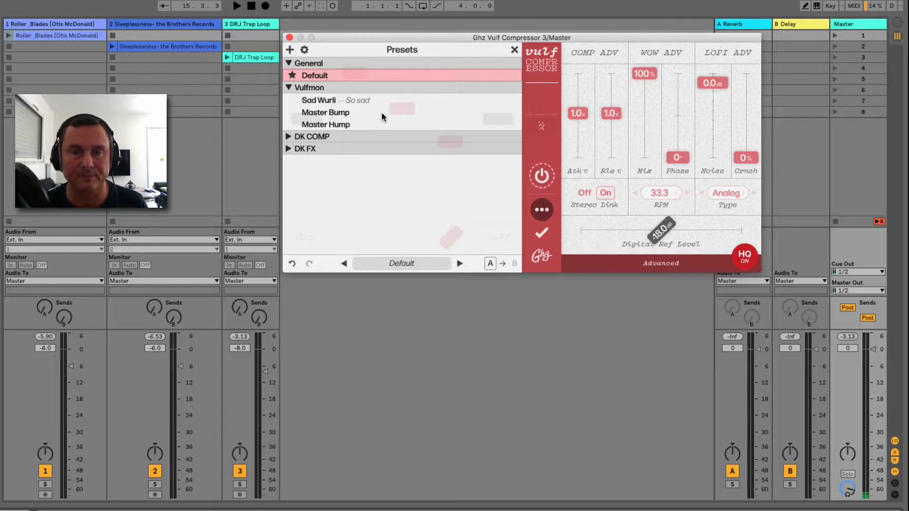
- Play the Sleeplessness clip through Vulf Compressor's Default preset, restart it, and replay it with the plug-in bypassed
{"action": "left_click", "coordinate": [112, 47]}
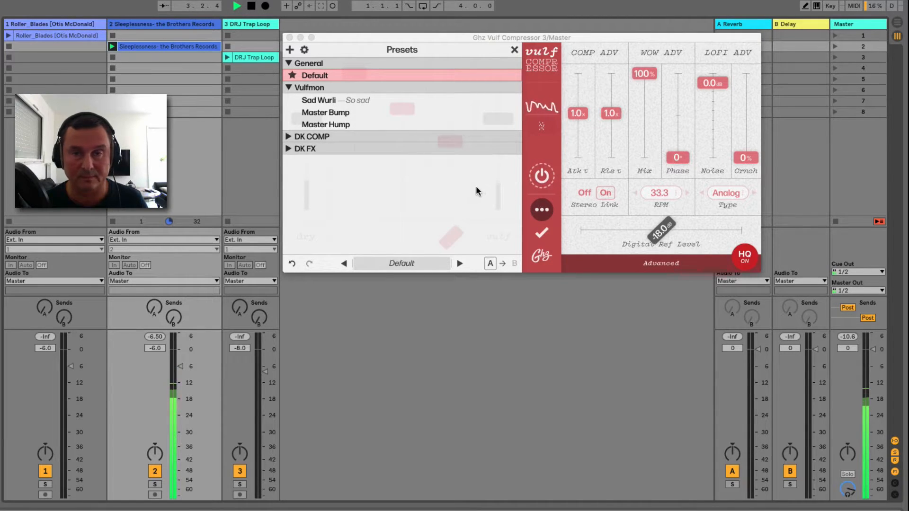
{"action": "key", "text": "space"}
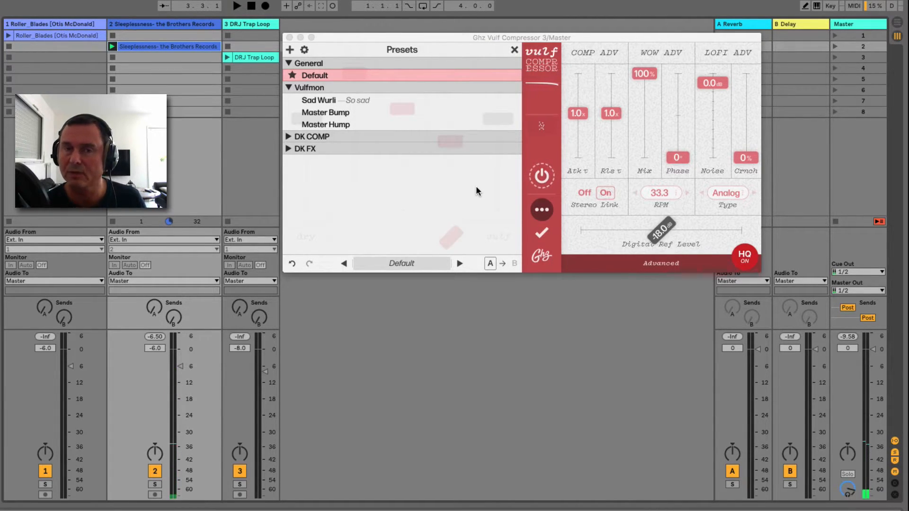
{"action": "key", "text": "space"}
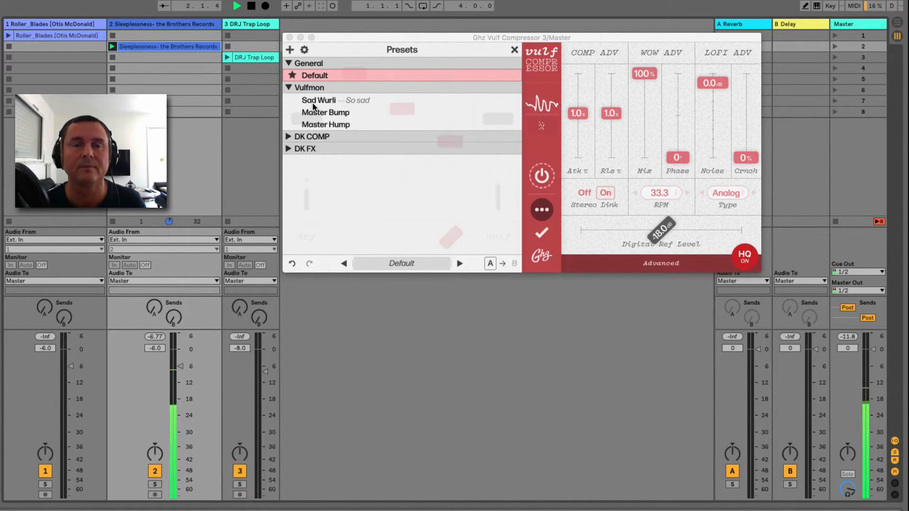
{"action": "key", "text": "space"}
{"action": "left_click", "coordinate": [542, 175]}
{"action": "key", "text": "space"}
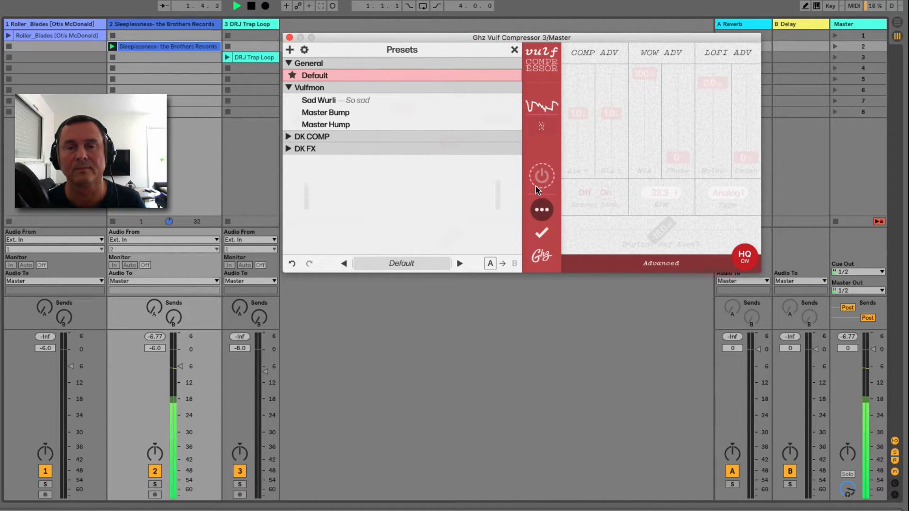
- Take Vulf Compressor out of bypass and audition the Vulfmon presets Sad Wurli, Master Bump and Master Hump on the playing Sleeplessness clip
{"action": "left_click", "coordinate": [541, 175]}
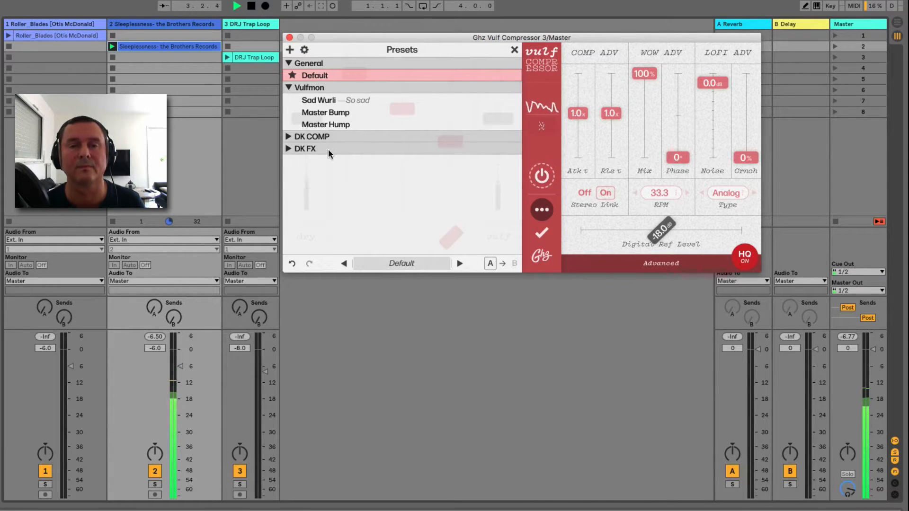
{"action": "left_click", "coordinate": [313, 101]}
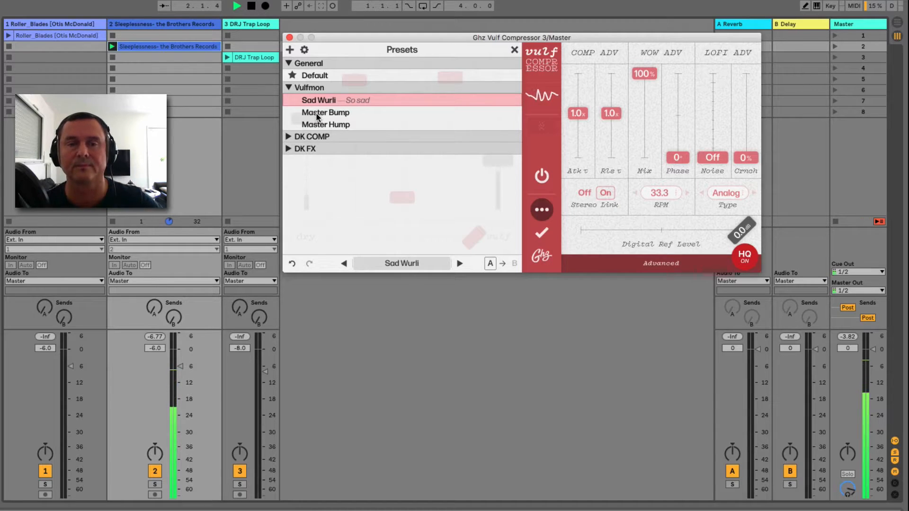
{"action": "left_click", "coordinate": [317, 114]}
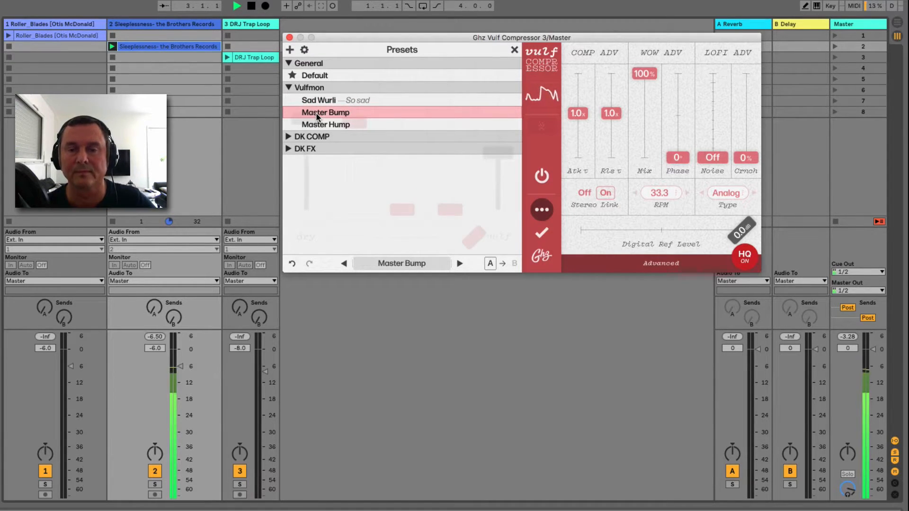
{"action": "left_click", "coordinate": [316, 125]}
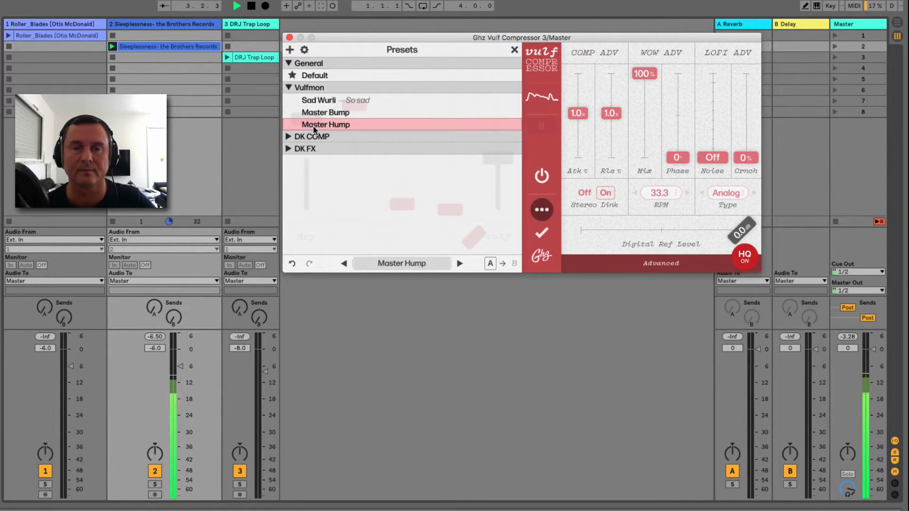
- Audition the DK COMP presets 2-Bus Glue (Parallel), Punch 'n Crunch (Parallel), Lots of Attack, Heavy Clipping and Vacuum Pumped
{"action": "left_click", "coordinate": [289, 137]}
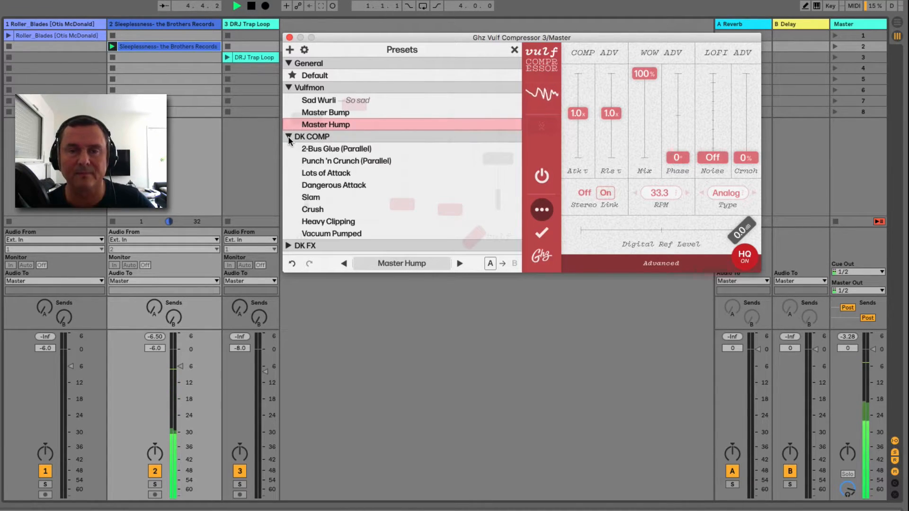
{"action": "left_click", "coordinate": [325, 150]}
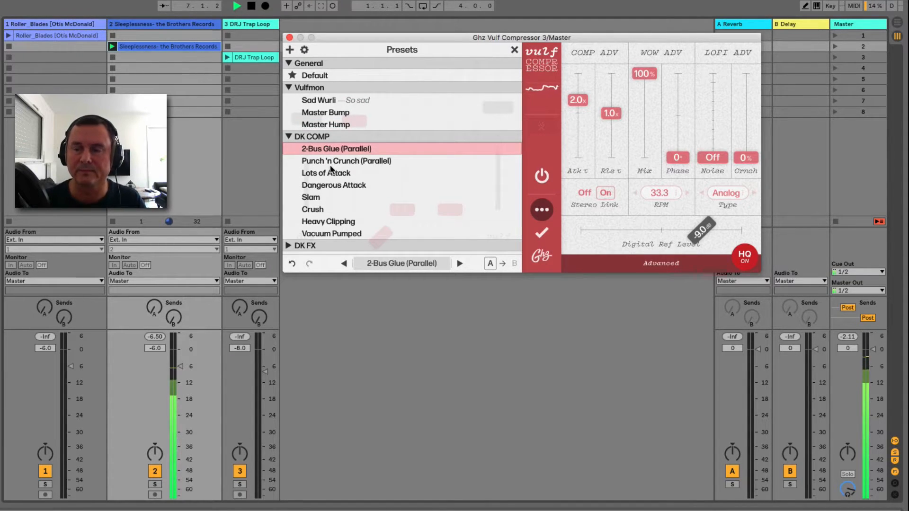
{"action": "left_click", "coordinate": [856, 26]}
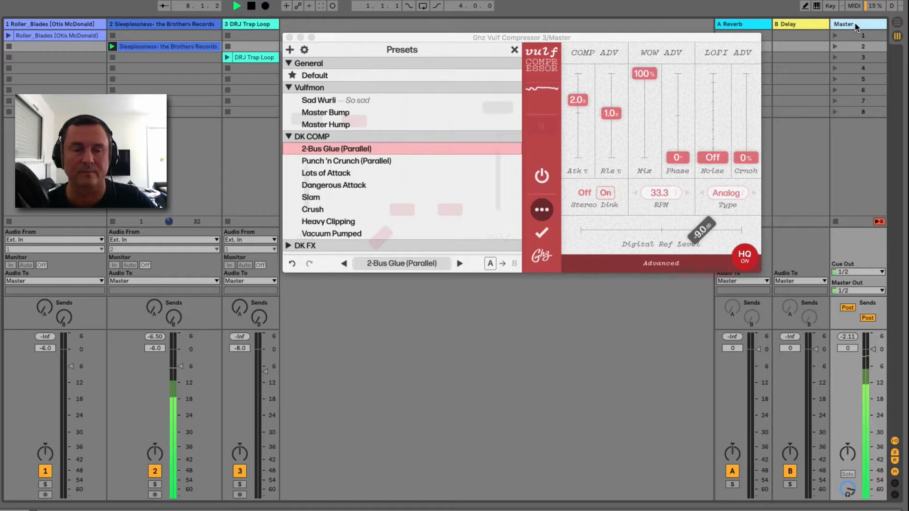
{"action": "left_click", "coordinate": [341, 161]}
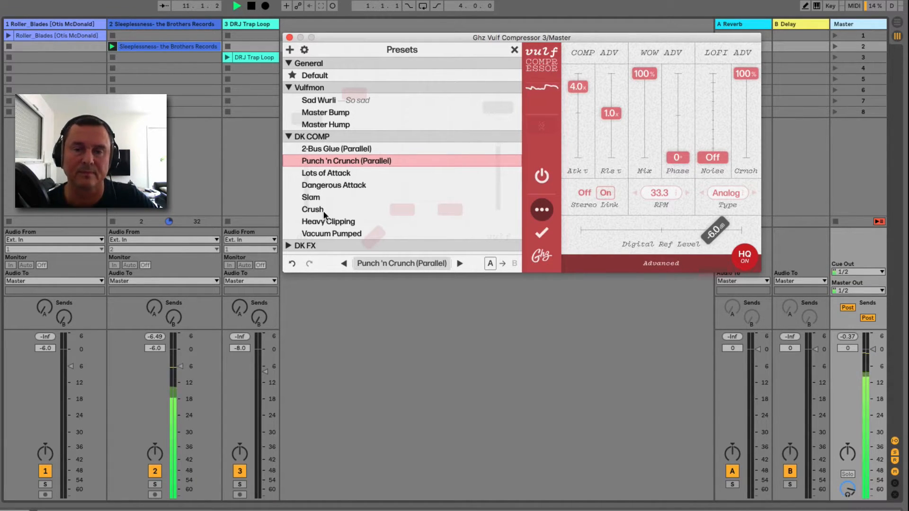
{"action": "left_click", "coordinate": [322, 175]}
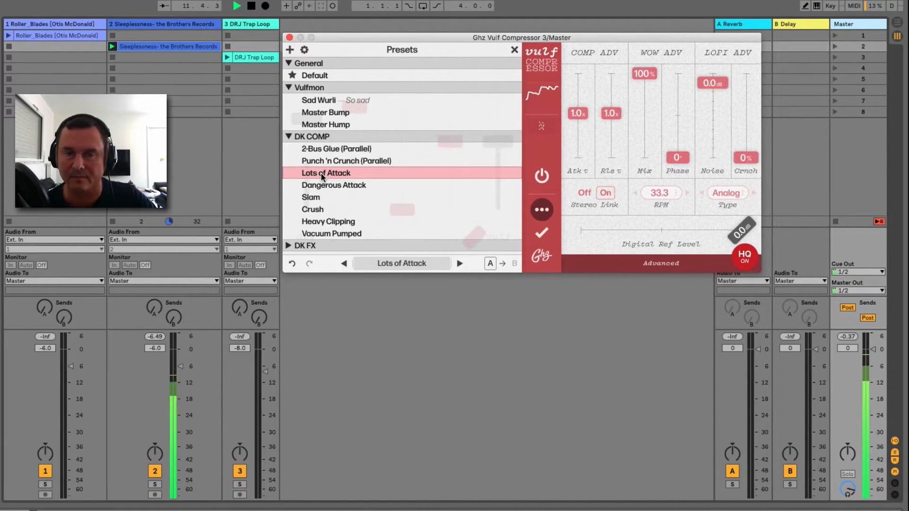
{"action": "left_click", "coordinate": [321, 222]}
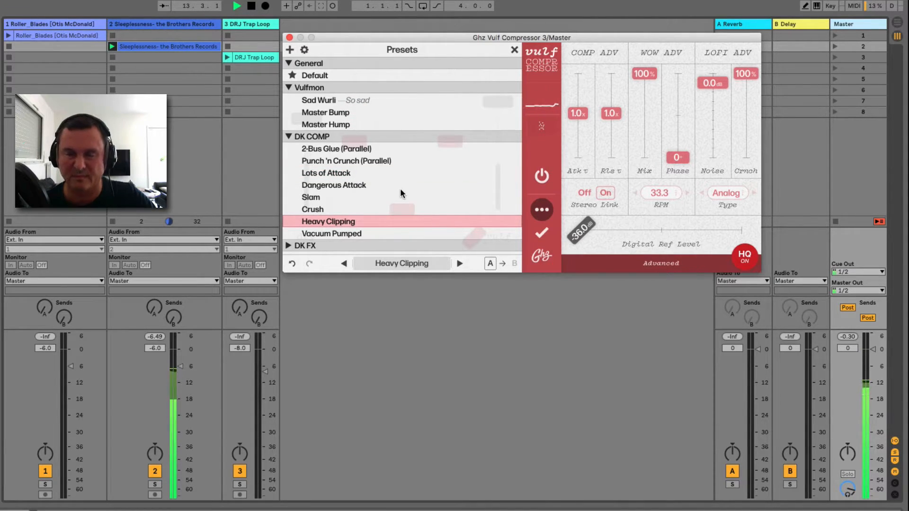
{"action": "left_click", "coordinate": [317, 234]}
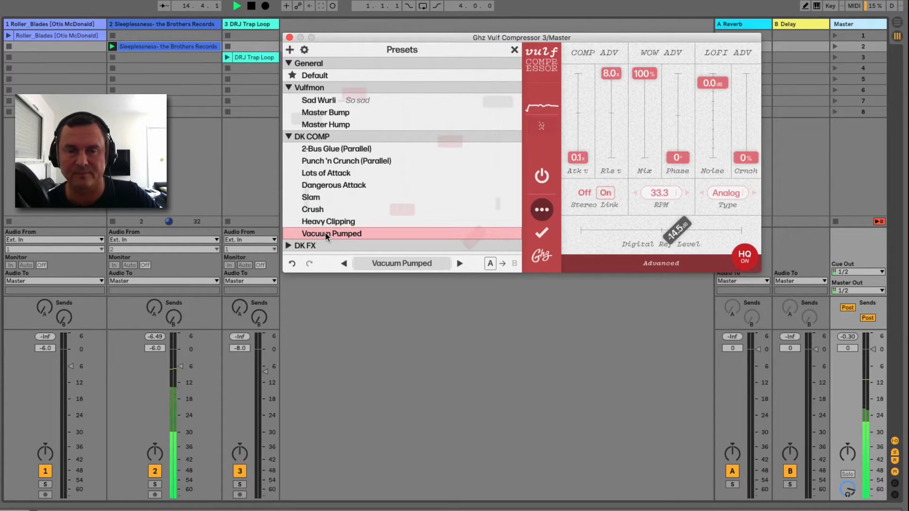
- Collapse the Vulfmon and DK COMP groups and audition all DK FX presets from Old School Crunch to Bad 1990's Digital, ending on Bad 1980's Digital
{"action": "left_click", "coordinate": [289, 137]}
{"action": "left_click", "coordinate": [288, 87]}
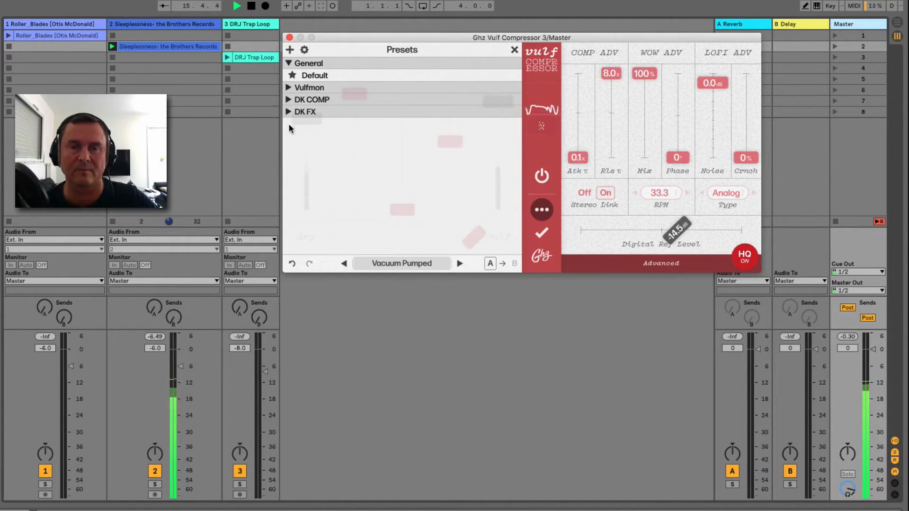
{"action": "left_click", "coordinate": [290, 112]}
{"action": "left_click", "coordinate": [327, 125]}
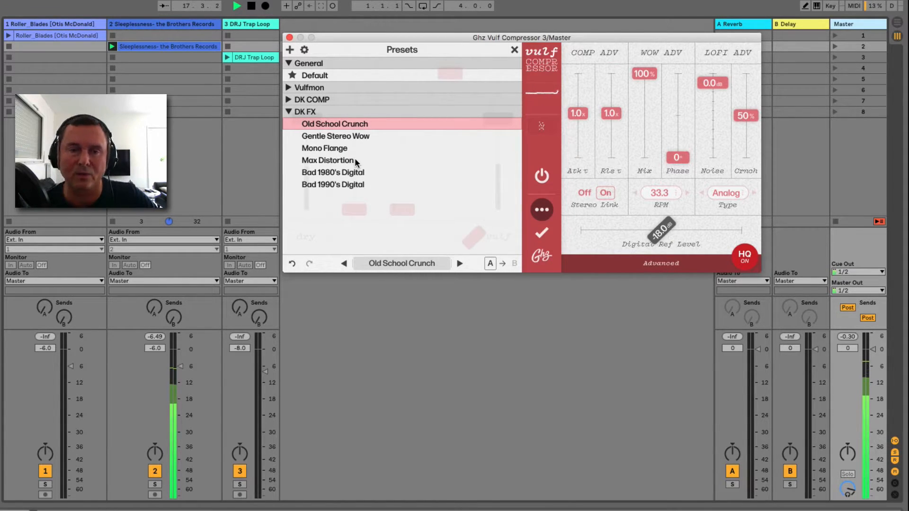
{"action": "left_click", "coordinate": [339, 135]}
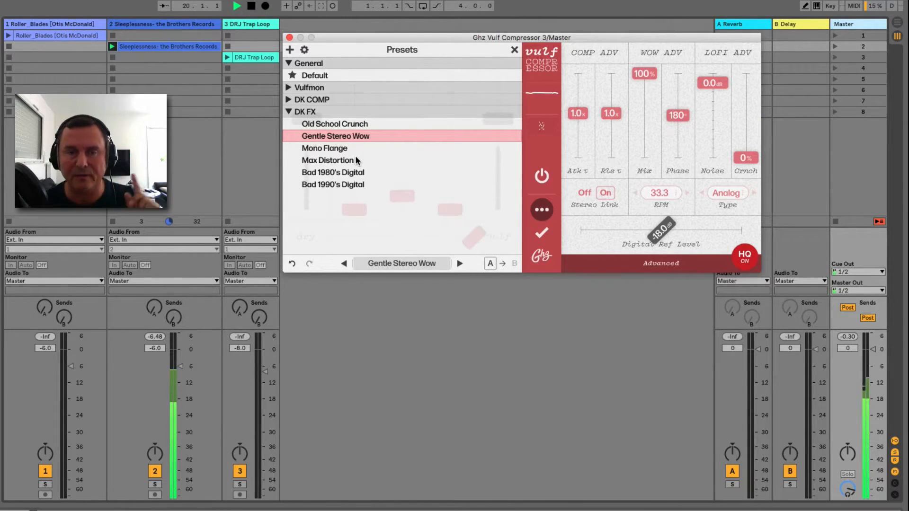
{"action": "left_click", "coordinate": [334, 148]}
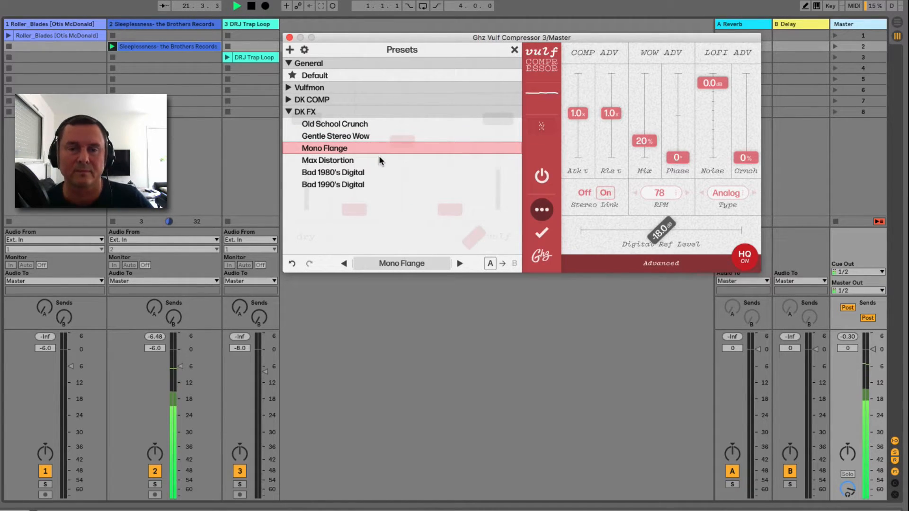
{"action": "left_click", "coordinate": [342, 161]}
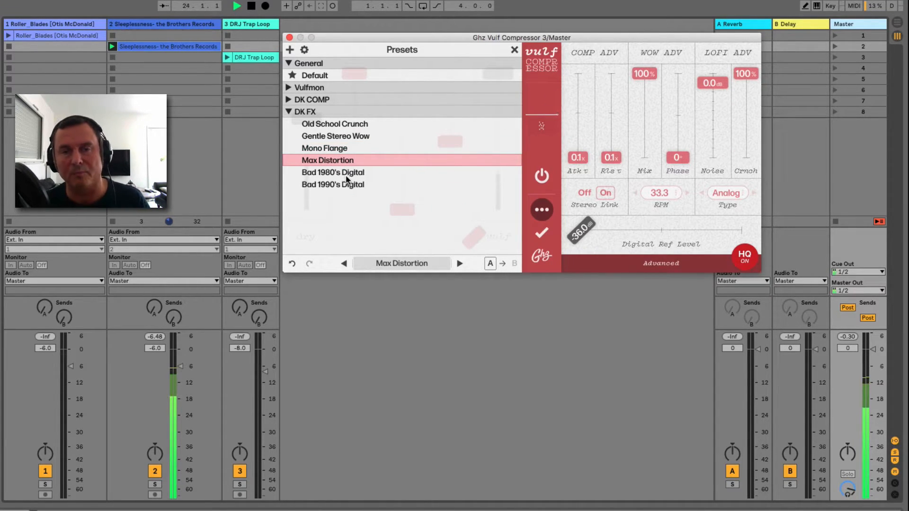
{"action": "left_click", "coordinate": [335, 174]}
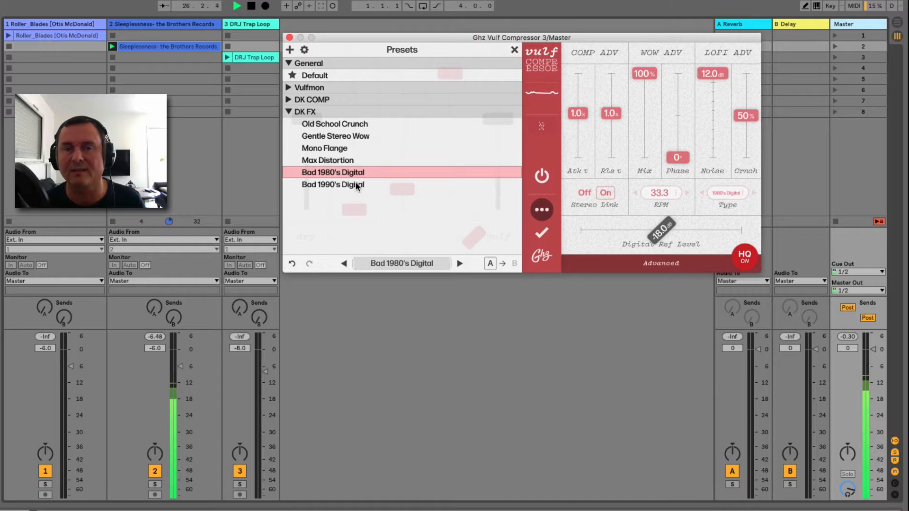
{"action": "left_click", "coordinate": [324, 185]}
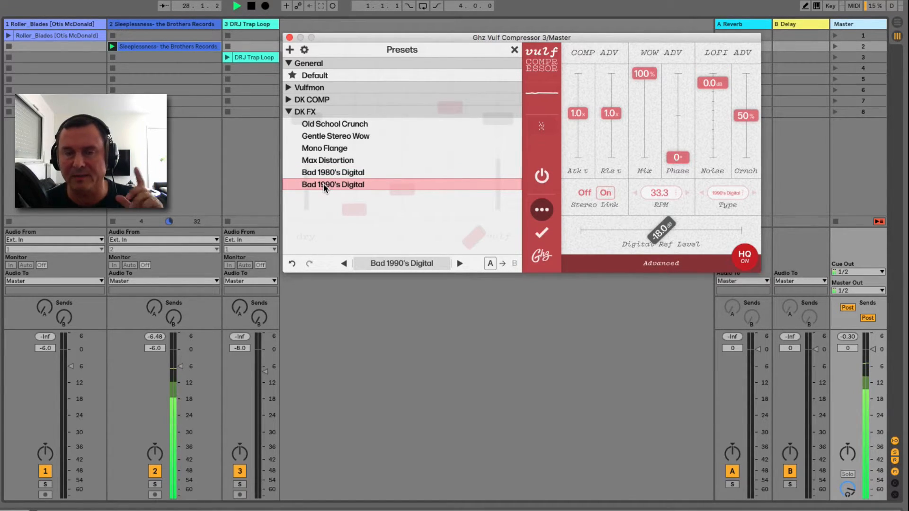
{"action": "left_click", "coordinate": [328, 173]}
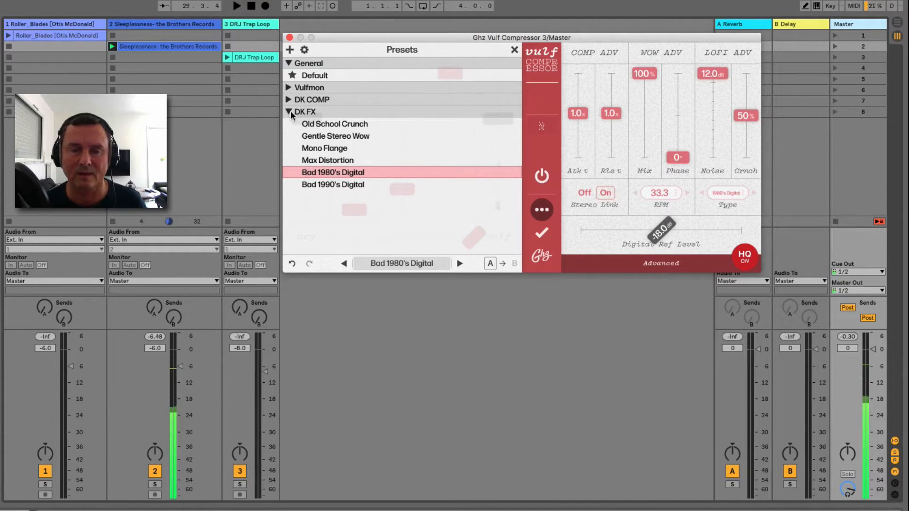
- Switch from Vulf Compressor 3 to the Wow Control 3 window on the Master track, move it higher, and show its preset browser
{"action": "left_click", "coordinate": [289, 38]}
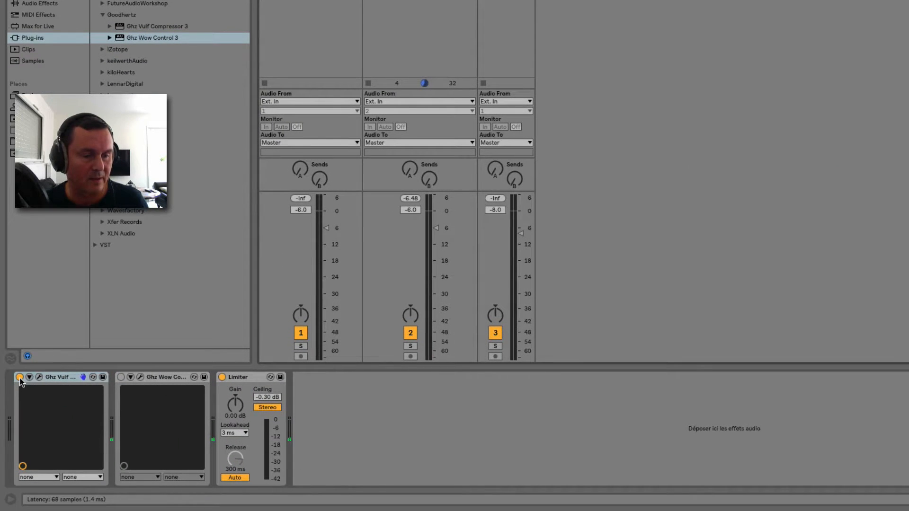
{"action": "left_click", "coordinate": [141, 377]}
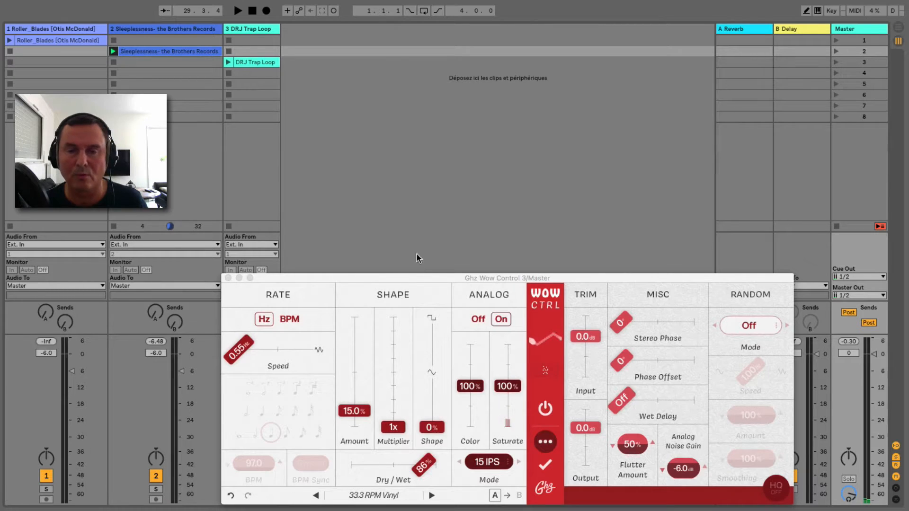
{"action": "left_click_drag", "start_coordinate": [414, 277], "coordinate": [475, 77]}
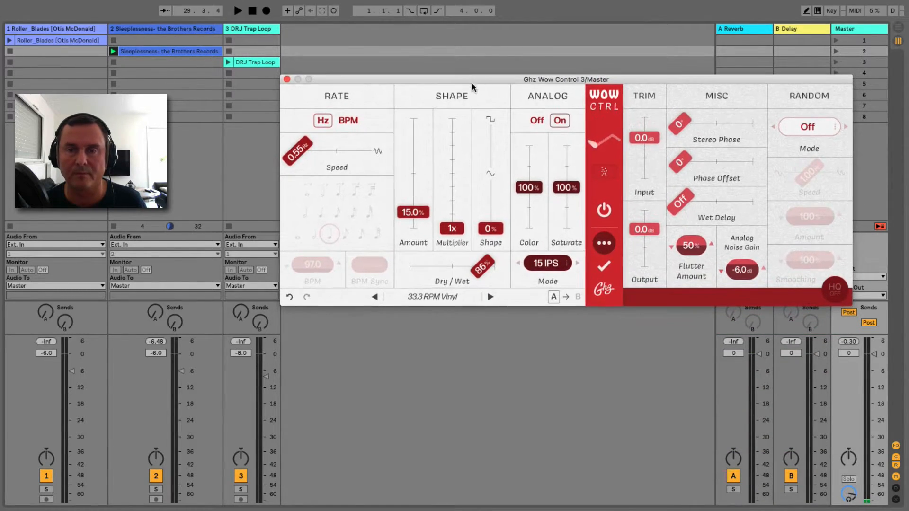
{"action": "left_click", "coordinate": [419, 297]}
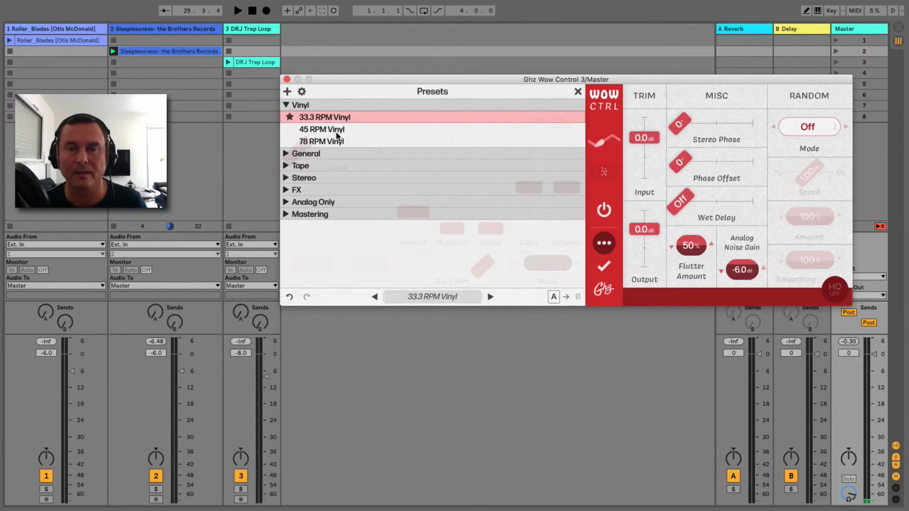
- Compare the Sleeplessness clip with Wow Control bypassed and active on 33.3 RPM Vinyl, and audition 45 RPM Vinyl and 78 RPM Vinyl
{"action": "left_click", "coordinate": [605, 210]}
{"action": "key", "text": "space"}
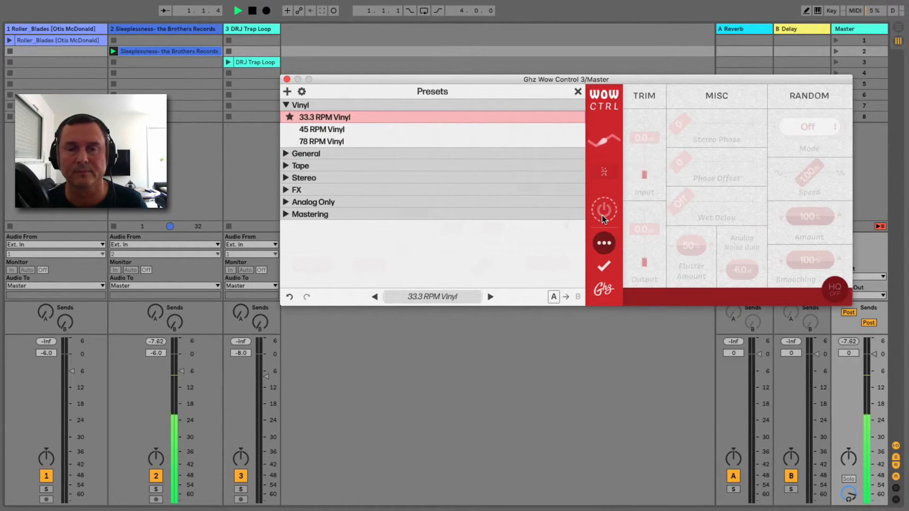
{"action": "key", "text": "space"}
{"action": "left_click", "coordinate": [602, 214]}
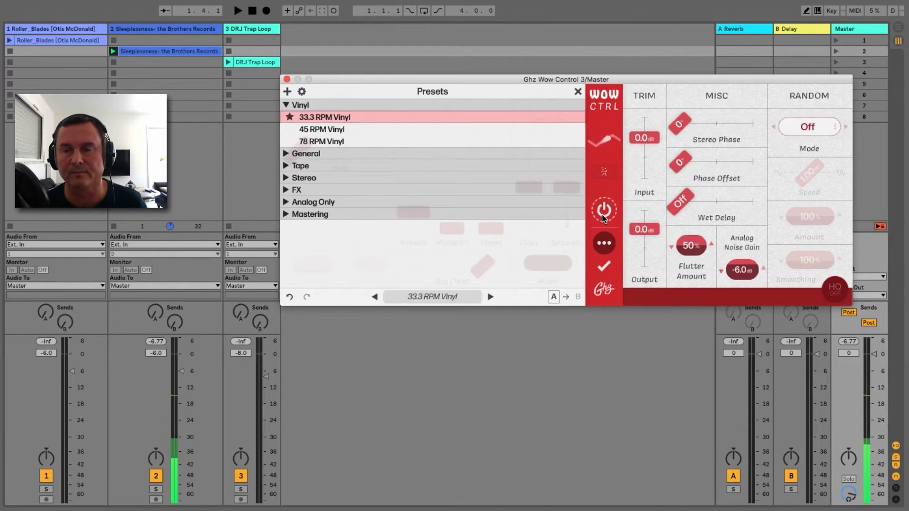
{"action": "key", "text": "space"}
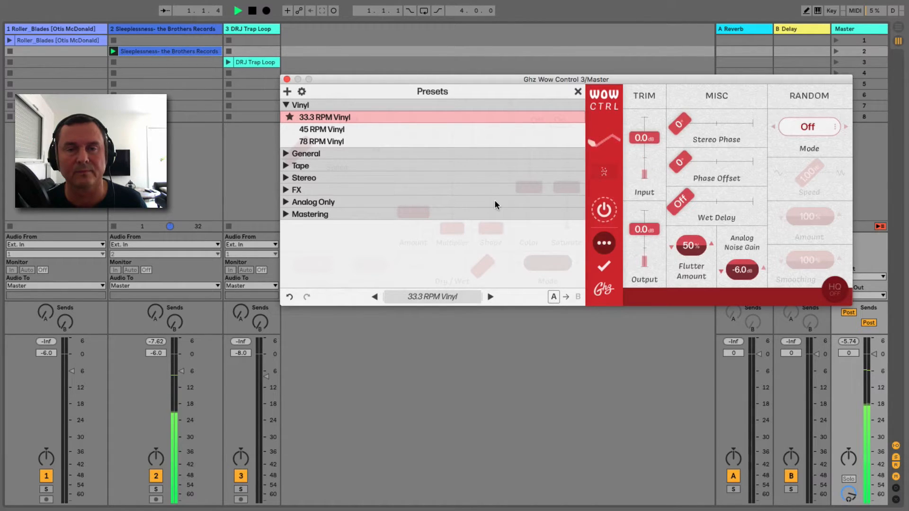
{"action": "left_click", "coordinate": [319, 130]}
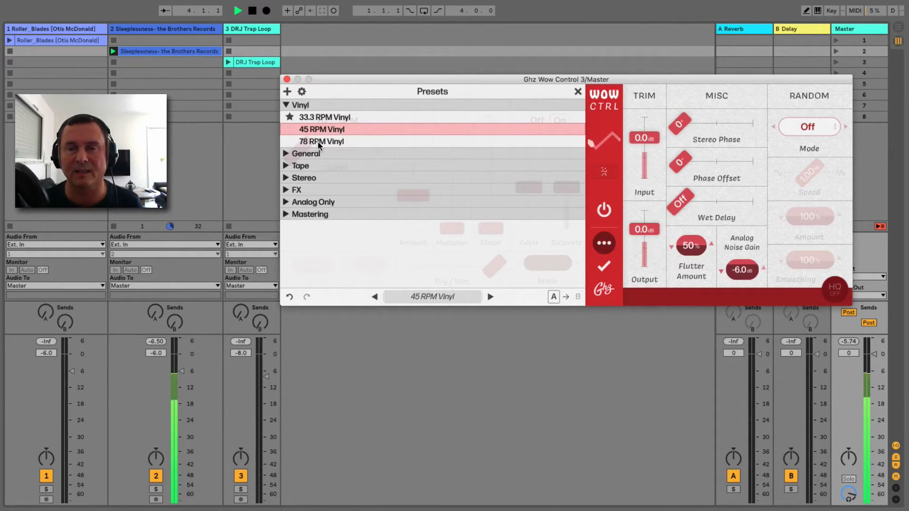
{"action": "left_click", "coordinate": [318, 141]}
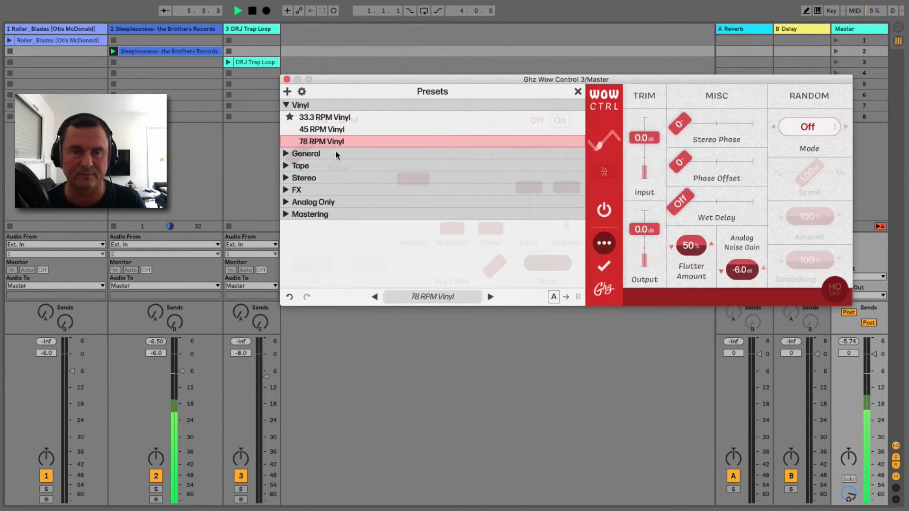
- Audition the General presets Simple Vibrato, Keys Vibro (St.), Leslie-esque and Leslie-esque (St.), briefly viewing Simple Vibrato's parameters
{"action": "left_click", "coordinate": [287, 154]}
{"action": "left_click", "coordinate": [320, 166]}
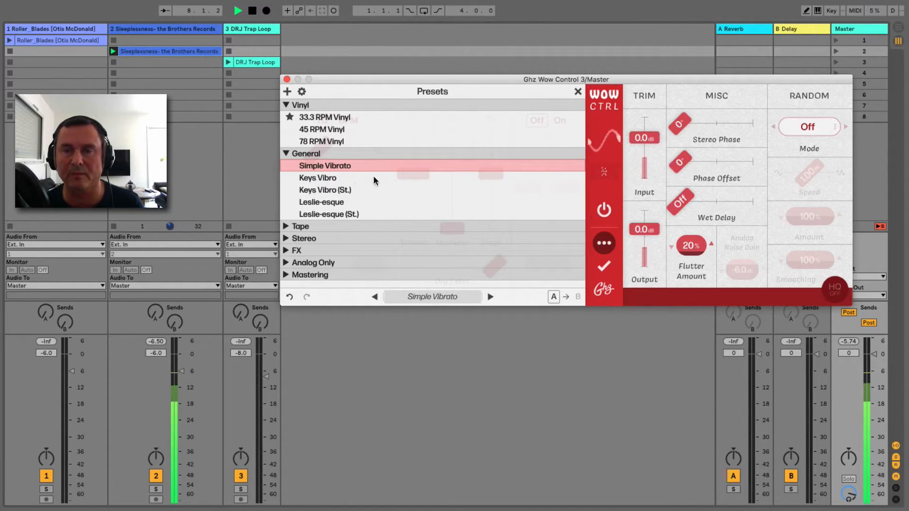
{"action": "left_click", "coordinate": [576, 91]}
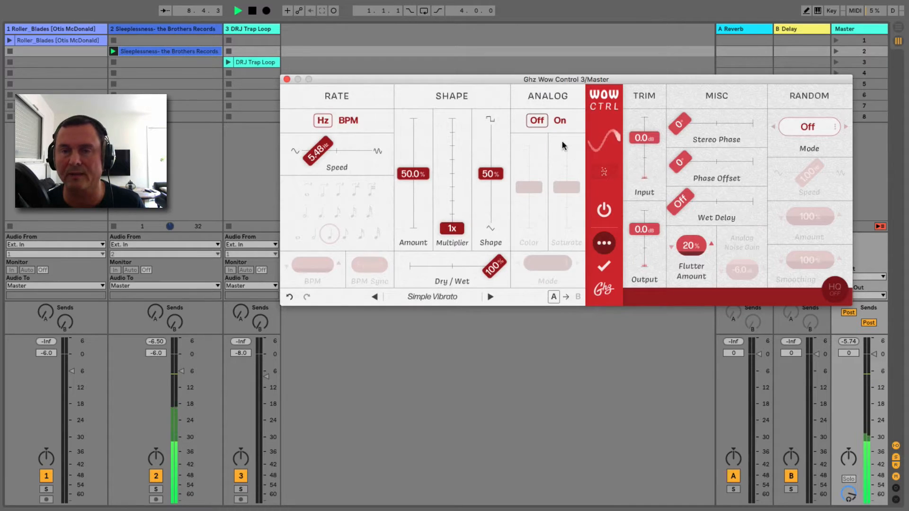
{"action": "left_click", "coordinate": [439, 298]}
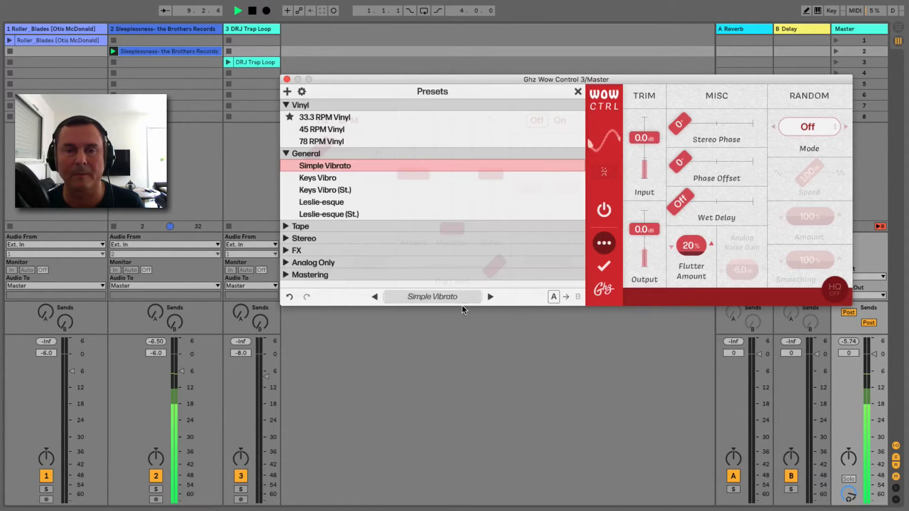
{"action": "left_click", "coordinate": [317, 191]}
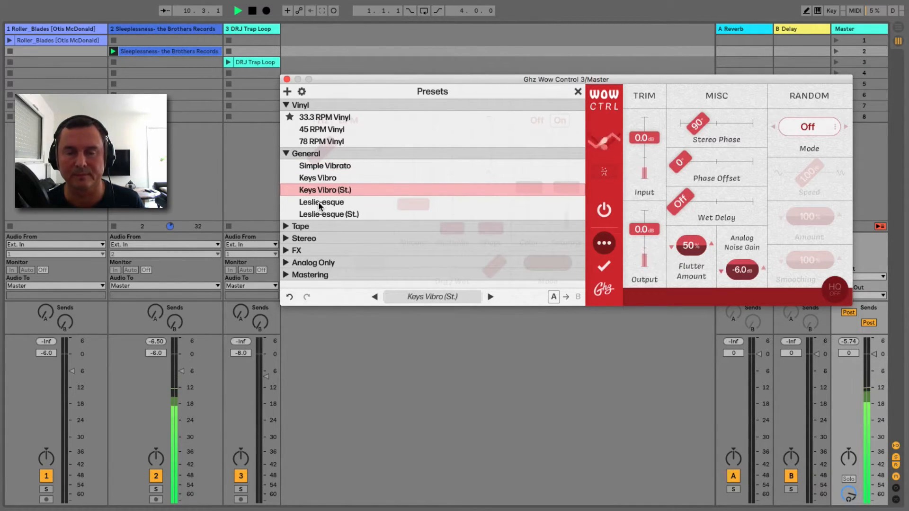
{"action": "left_click", "coordinate": [318, 201]}
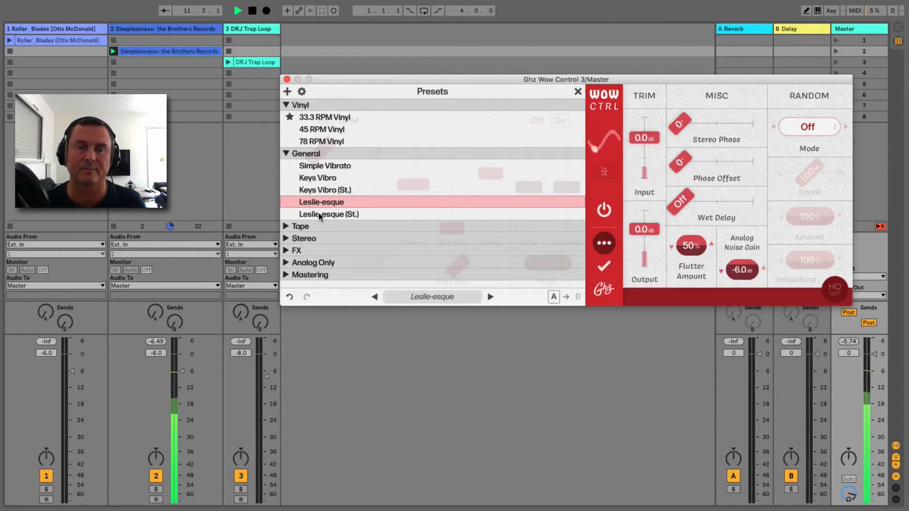
{"action": "left_click", "coordinate": [322, 215]}
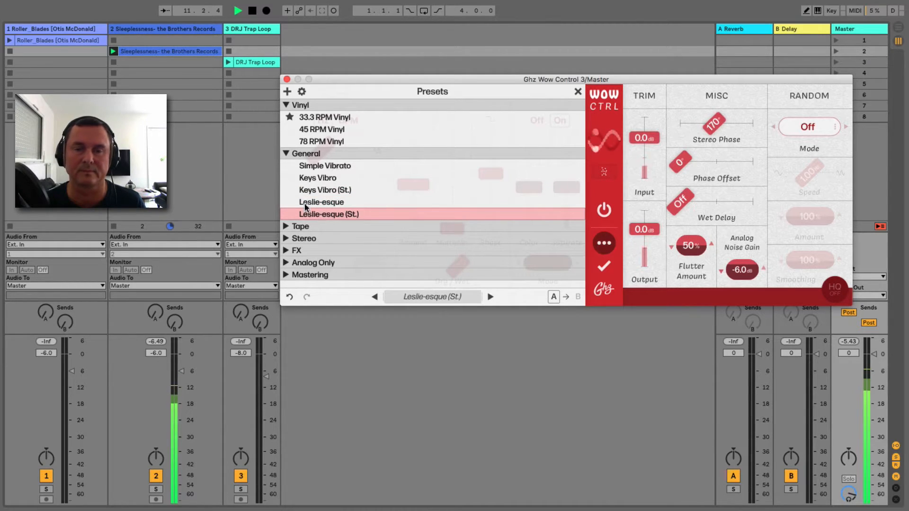
- Collapse the General group and audition the Tape presets Wobbly 7.5 IPS, 15 IPS Tape and Bad Cassette
{"action": "left_click", "coordinate": [287, 155]}
{"action": "left_click", "coordinate": [286, 165]}
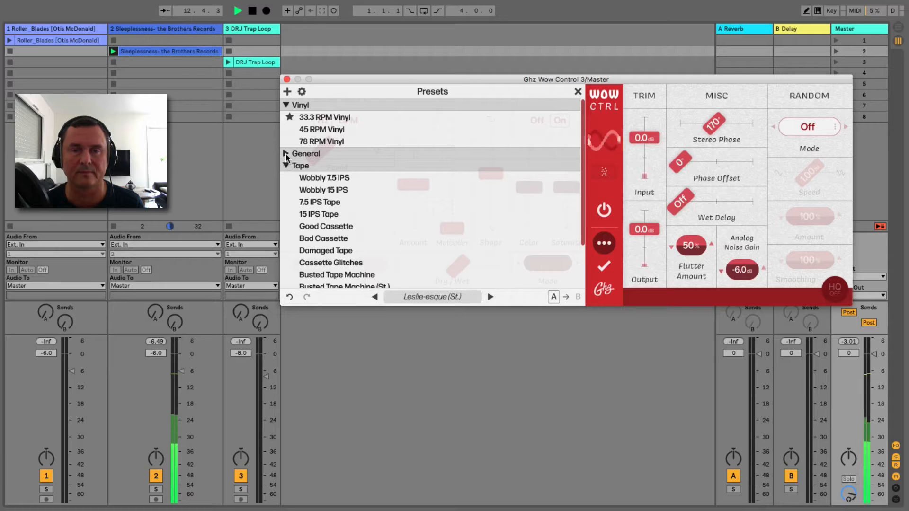
{"action": "left_click", "coordinate": [286, 154]}
{"action": "left_click", "coordinate": [286, 154]}
{"action": "left_click", "coordinate": [286, 165]}
{"action": "left_click", "coordinate": [287, 166]}
{"action": "left_click", "coordinate": [313, 178]}
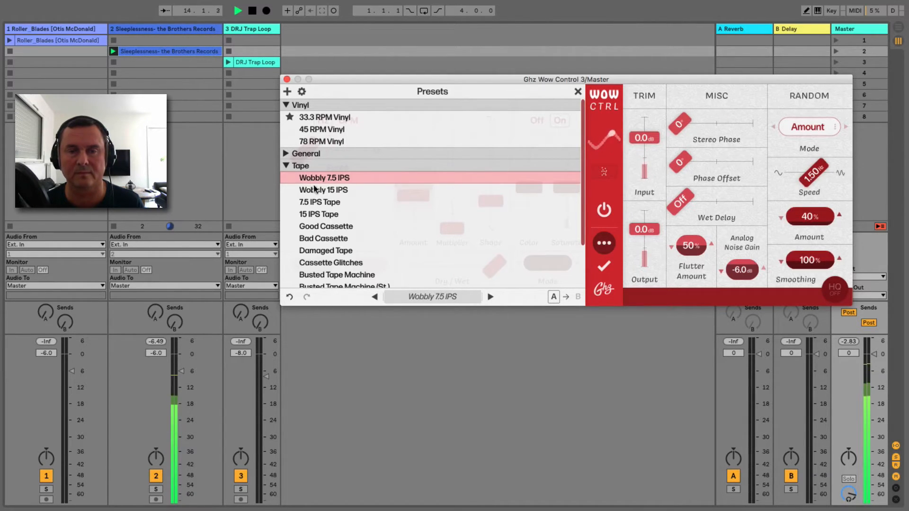
{"action": "left_click", "coordinate": [318, 216]}
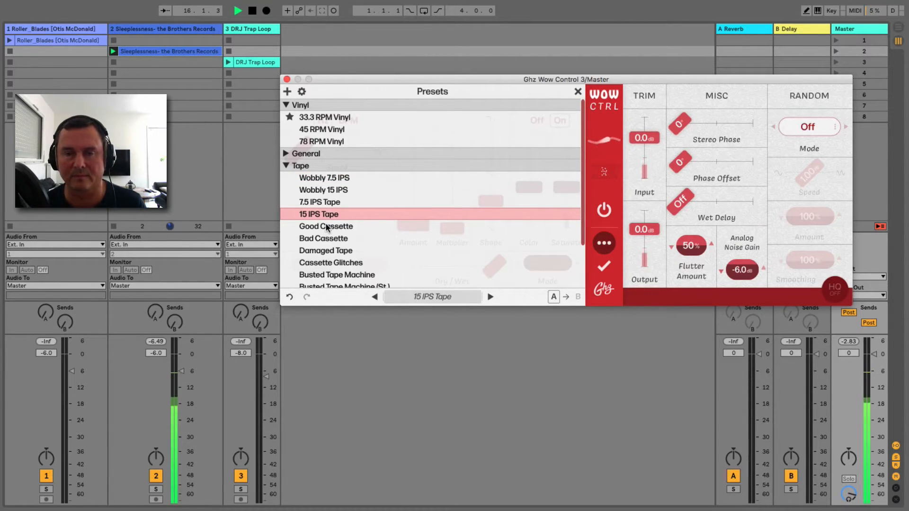
{"action": "left_click", "coordinate": [326, 238]}
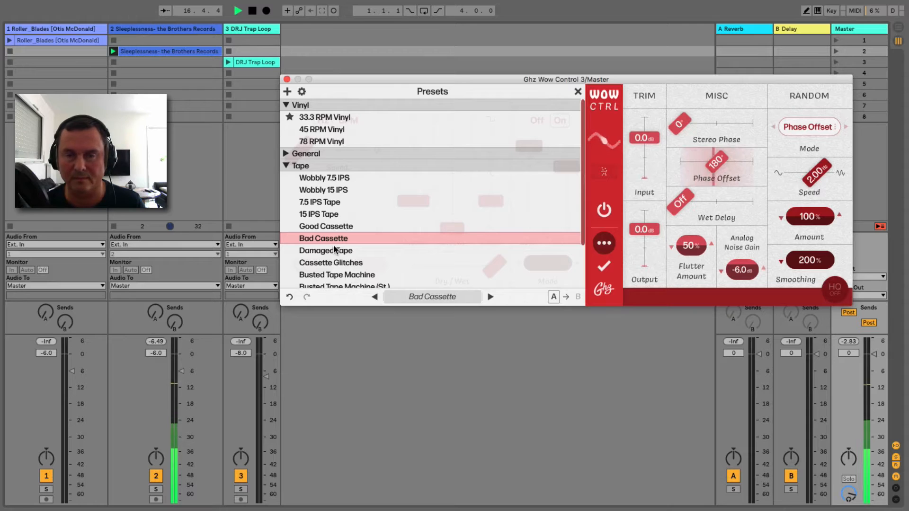
- Audition the Tape presets Damaged Tape, Busted Tape Machine and Busted Tape Machine (St.)
{"action": "left_click", "coordinate": [330, 251]}
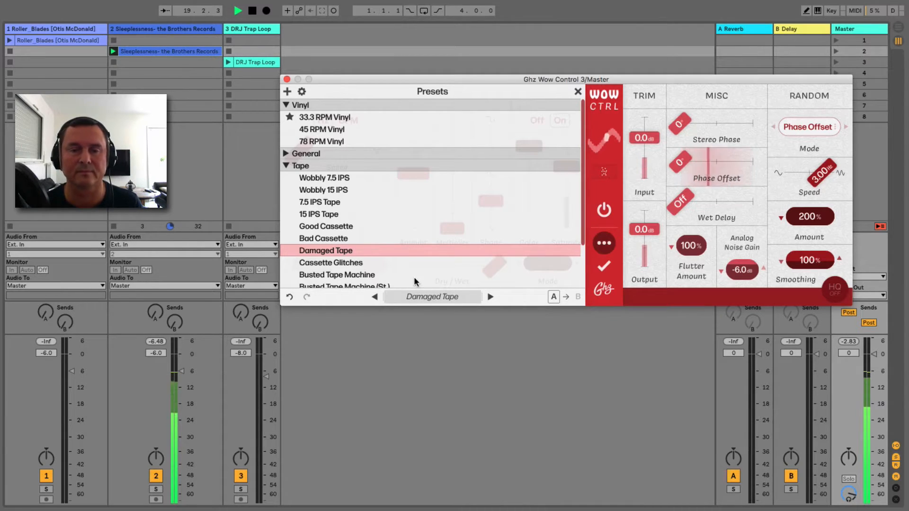
{"action": "scroll", "coordinate": [397, 247], "scroll_direction": "down", "scroll_amount": 3}
{"action": "left_click", "coordinate": [329, 232]}
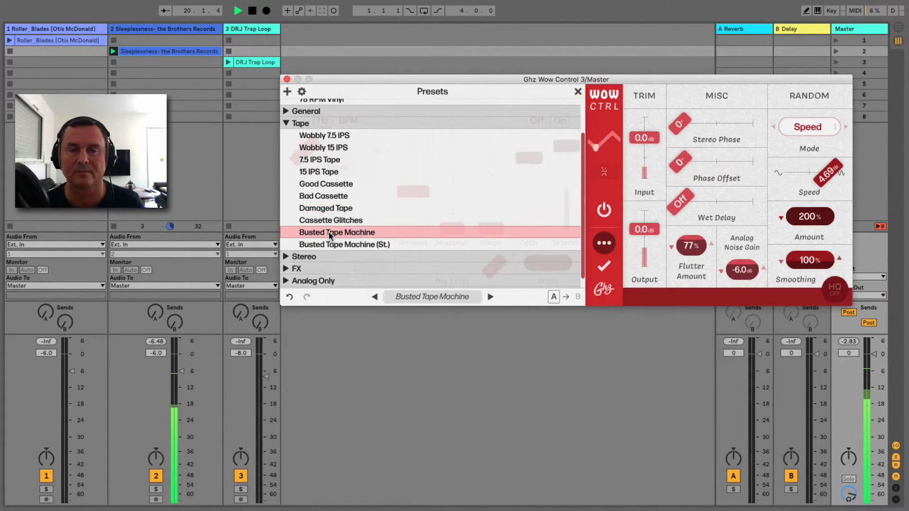
{"action": "left_click", "coordinate": [333, 244]}
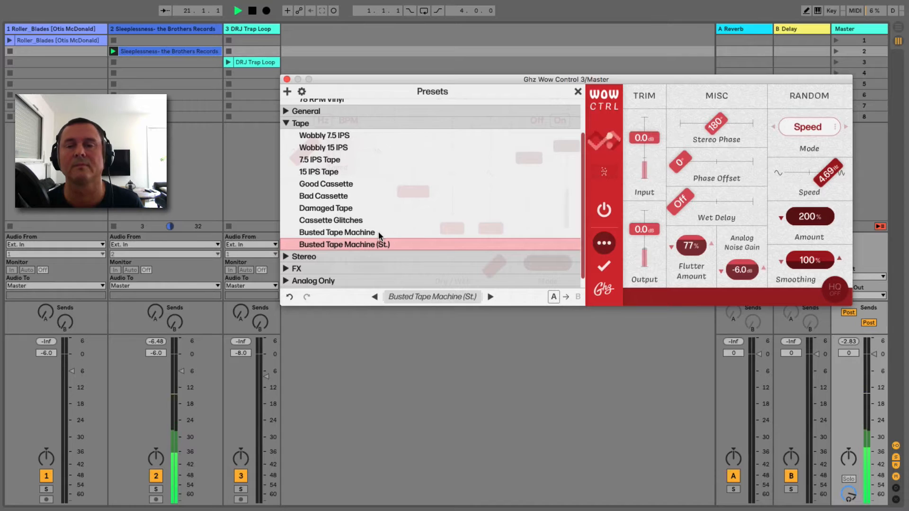
- Collapse the Tape group and audition the Stereo presets Subtle Widener, Full Widener and Doubler
{"action": "left_click", "coordinate": [286, 124]}
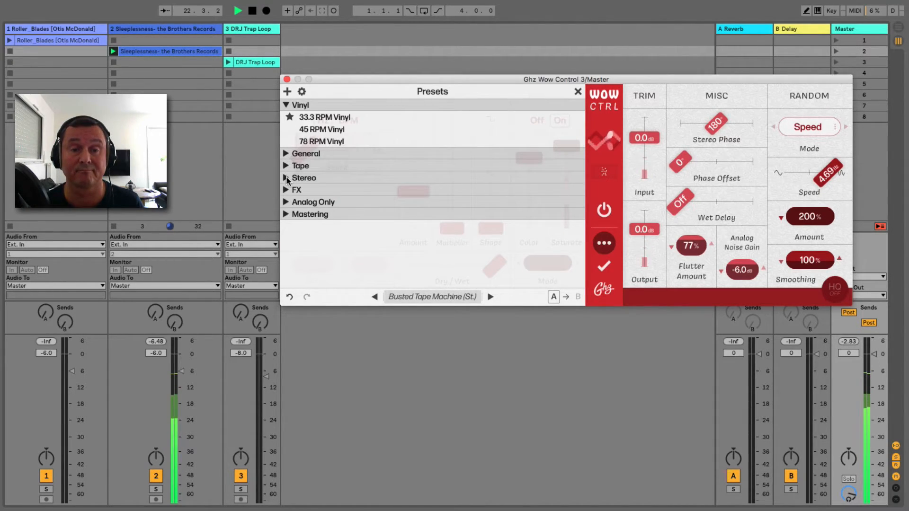
{"action": "left_click", "coordinate": [287, 178]}
{"action": "left_click", "coordinate": [317, 189]}
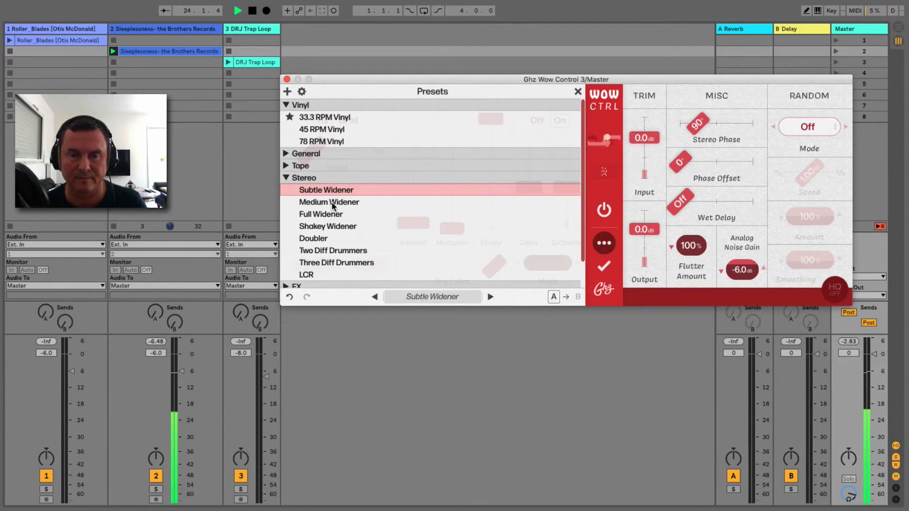
{"action": "left_click", "coordinate": [324, 217]}
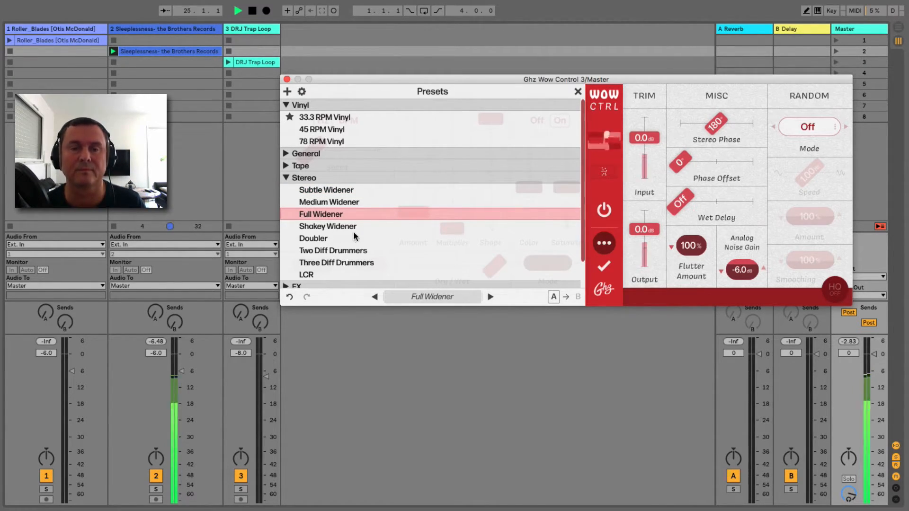
{"action": "left_click", "coordinate": [318, 239]}
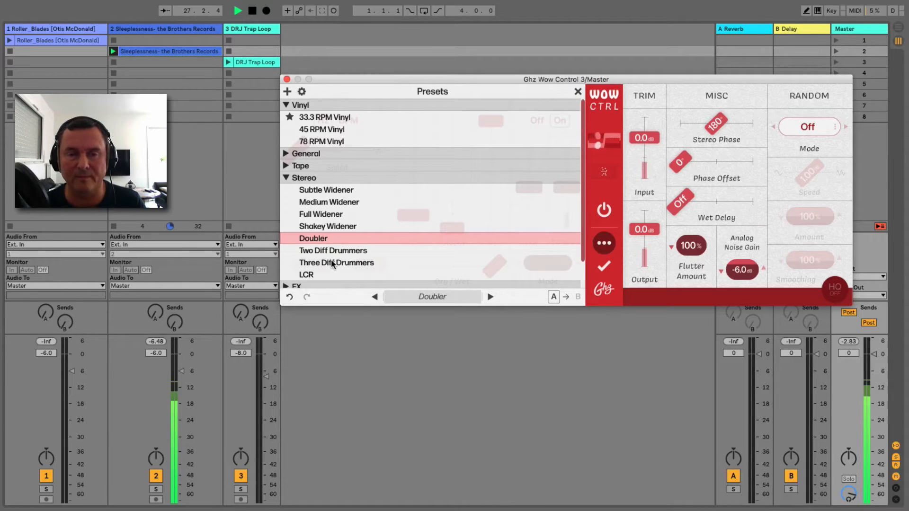
{"action": "scroll", "coordinate": [329, 260], "scroll_direction": "down", "scroll_amount": 2}
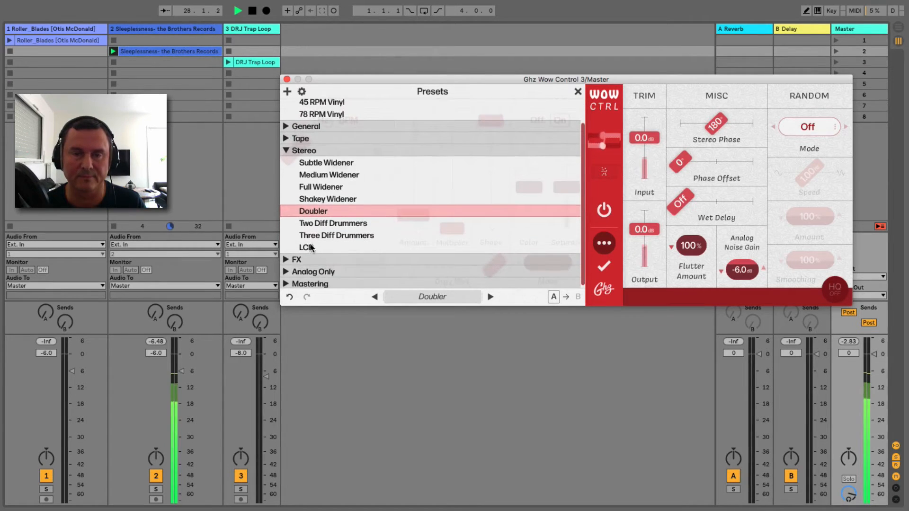
- Collapse the Stereo group and audition the FX presets Ray Gun, Fast-Forward / Rewind, Random Forward / Rewind, Scratch and Beat-synced Scratch
{"action": "left_click", "coordinate": [288, 152]}
{"action": "left_click", "coordinate": [286, 188]}
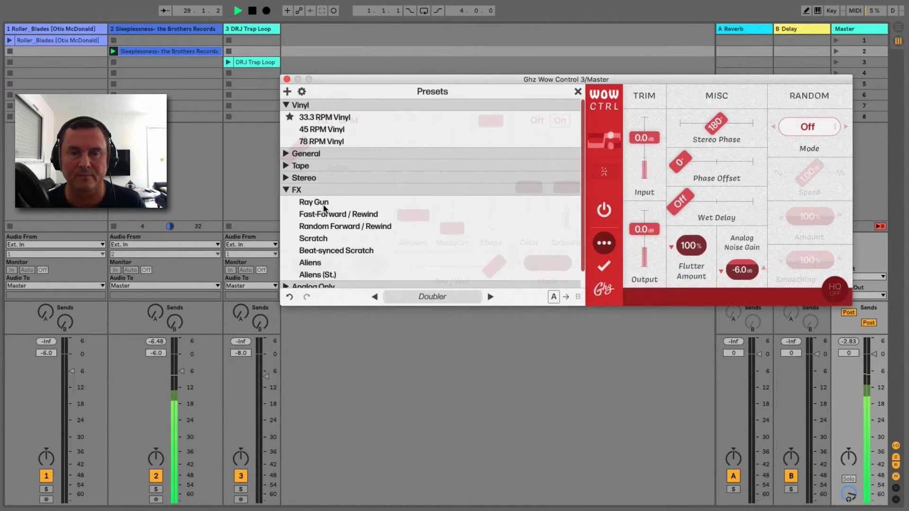
{"action": "left_click", "coordinate": [310, 203]}
{"action": "left_click", "coordinate": [326, 215]}
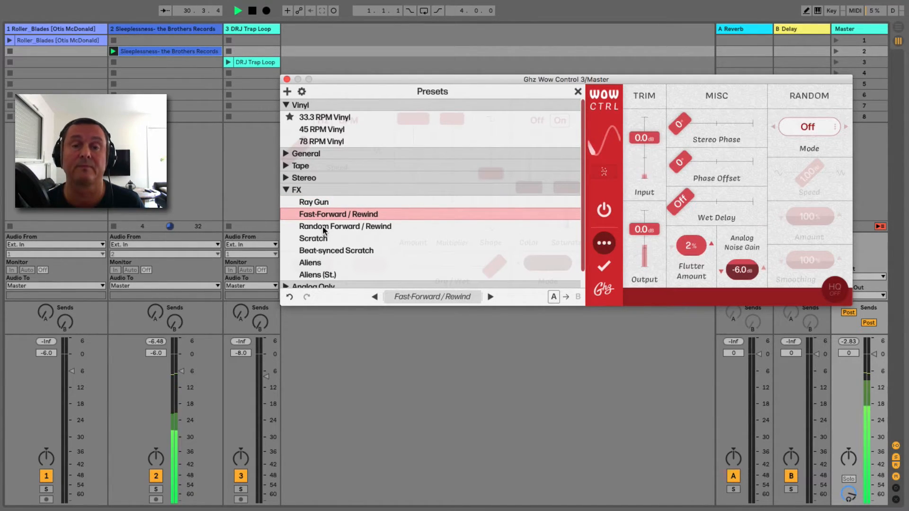
{"action": "left_click", "coordinate": [322, 226]}
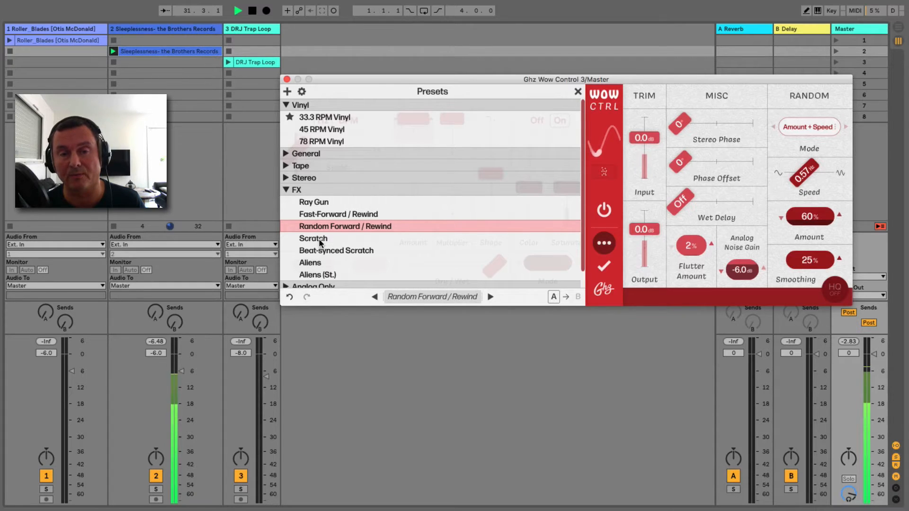
{"action": "left_click", "coordinate": [320, 241]}
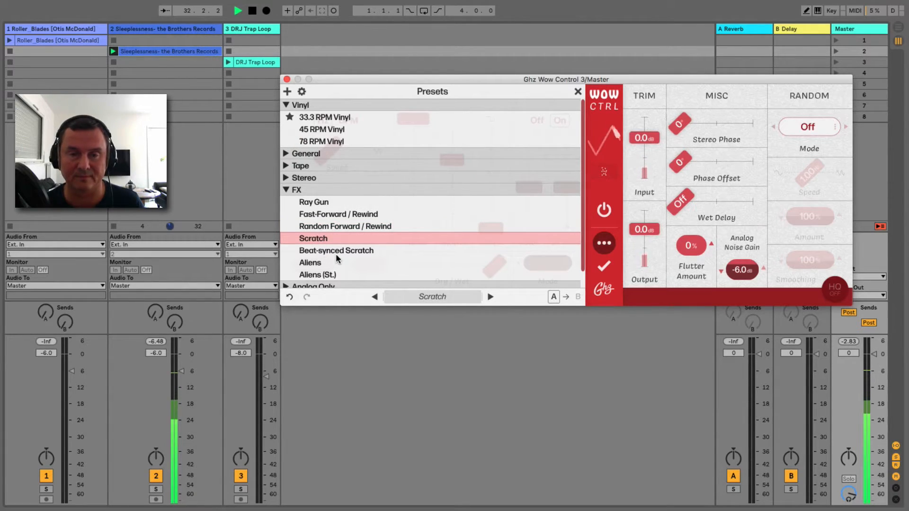
{"action": "scroll", "coordinate": [340, 251], "scroll_direction": "down", "scroll_amount": 1}
{"action": "left_click", "coordinate": [348, 235]}
{"action": "scroll", "coordinate": [336, 250], "scroll_direction": "down", "scroll_amount": 1}
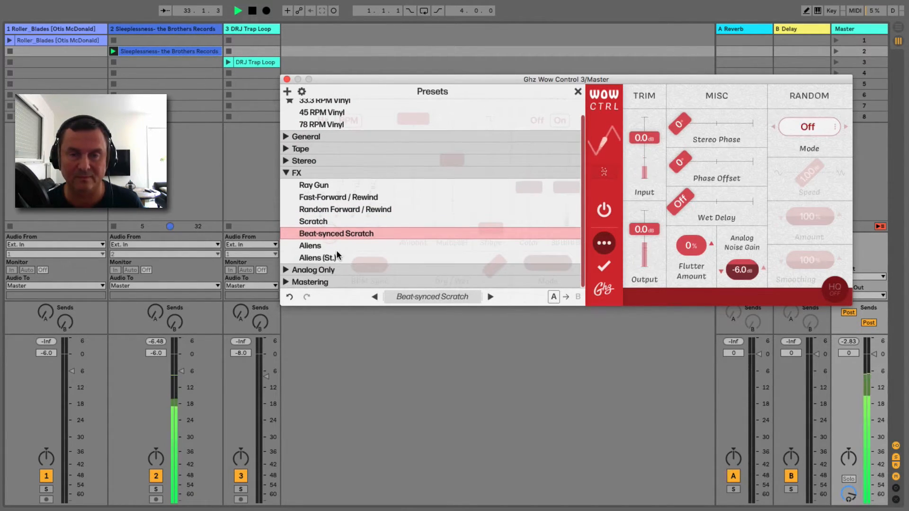
- Collapse the FX group and audition the Analog Only presets 7.5 IPS Analog Only, Cassette Analog Only and Max Color 15 IPS
{"action": "left_click", "coordinate": [287, 175]}
{"action": "left_click", "coordinate": [286, 202]}
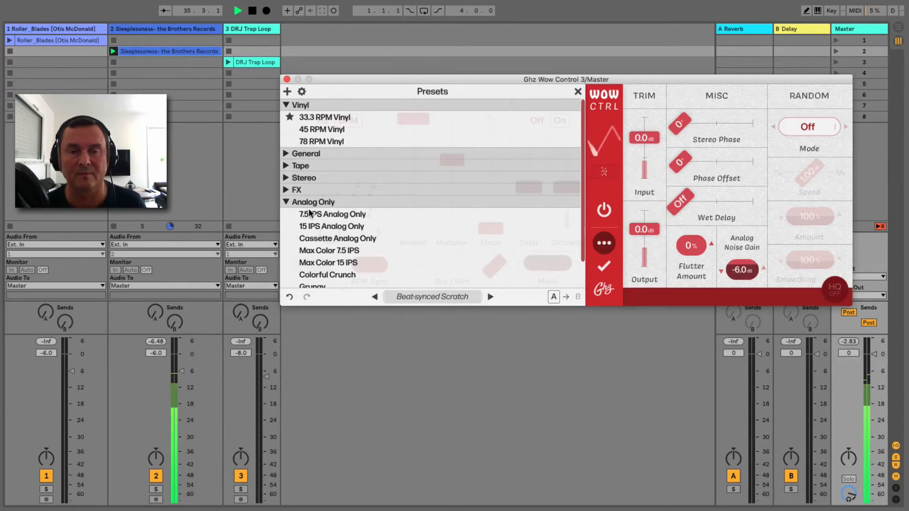
{"action": "left_click", "coordinate": [357, 216]}
{"action": "scroll", "coordinate": [402, 231], "scroll_direction": "down", "scroll_amount": 3}
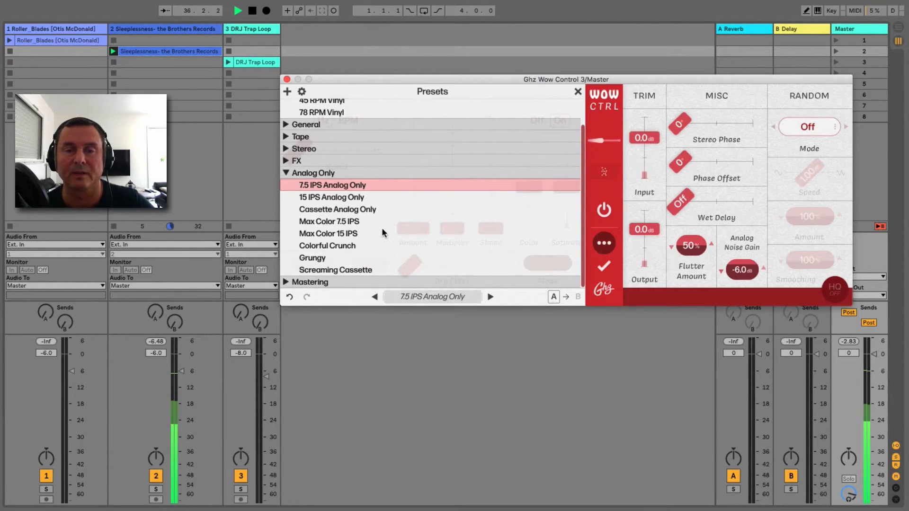
{"action": "left_click", "coordinate": [342, 210]}
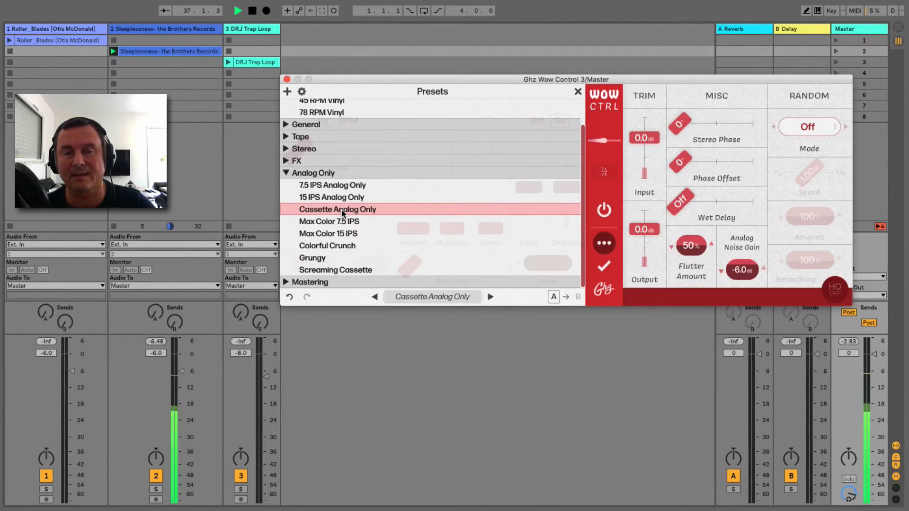
{"action": "left_click", "coordinate": [326, 233]}
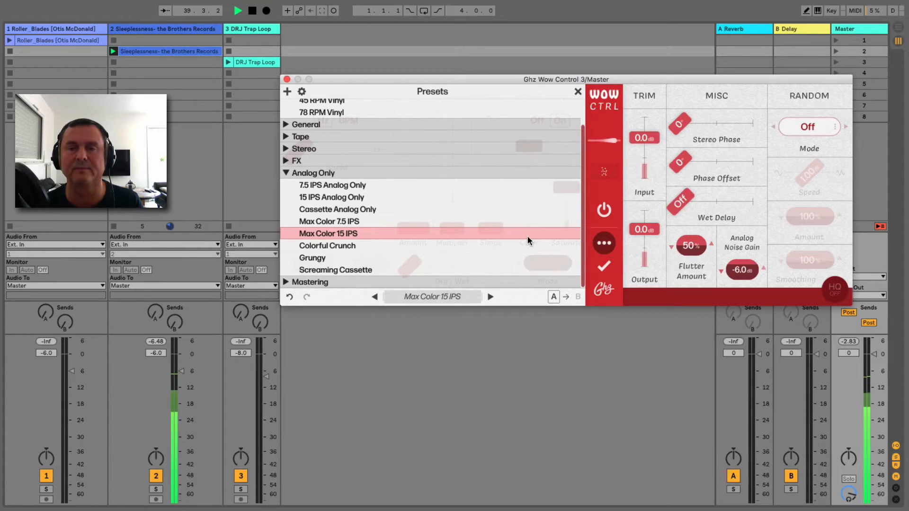
- Compare Max Color 15 IPS with Wow Control bypassed and active, and audition Grungy and Screaming Cassette
{"action": "left_click", "coordinate": [603, 212]}
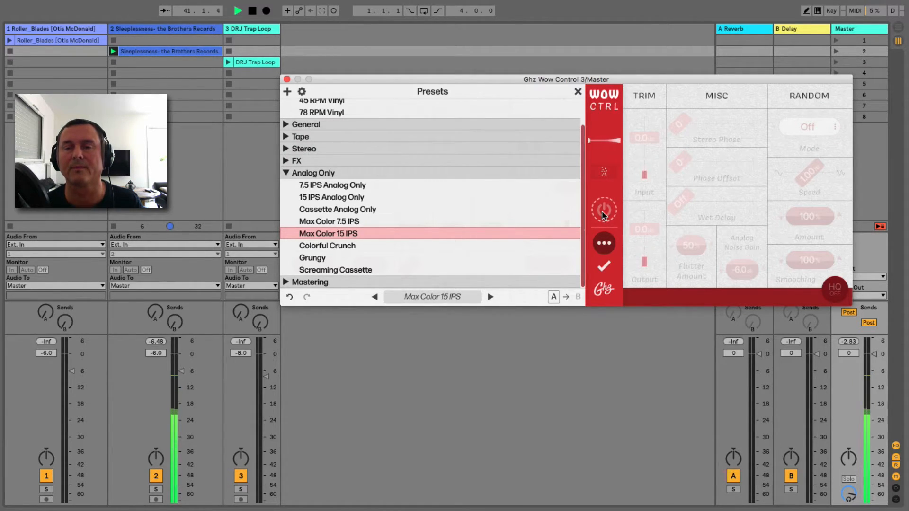
{"action": "left_click", "coordinate": [603, 211]}
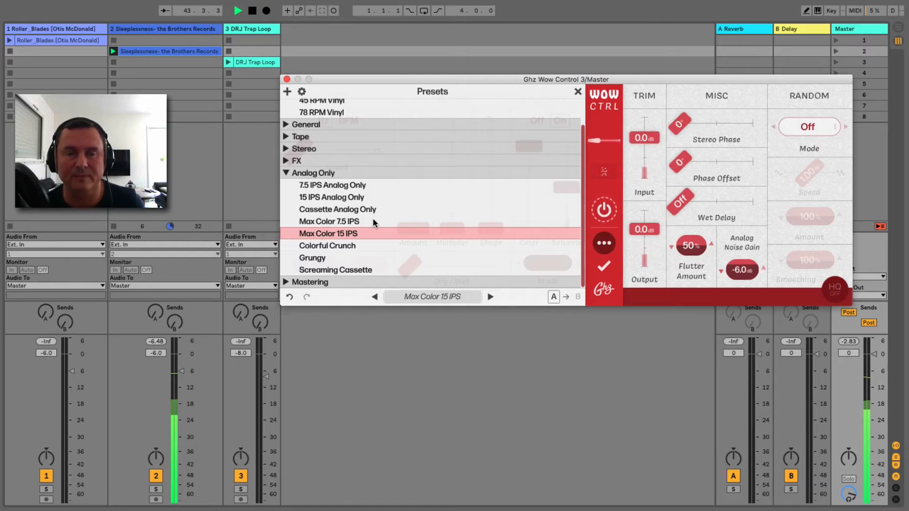
{"action": "left_click", "coordinate": [314, 260]}
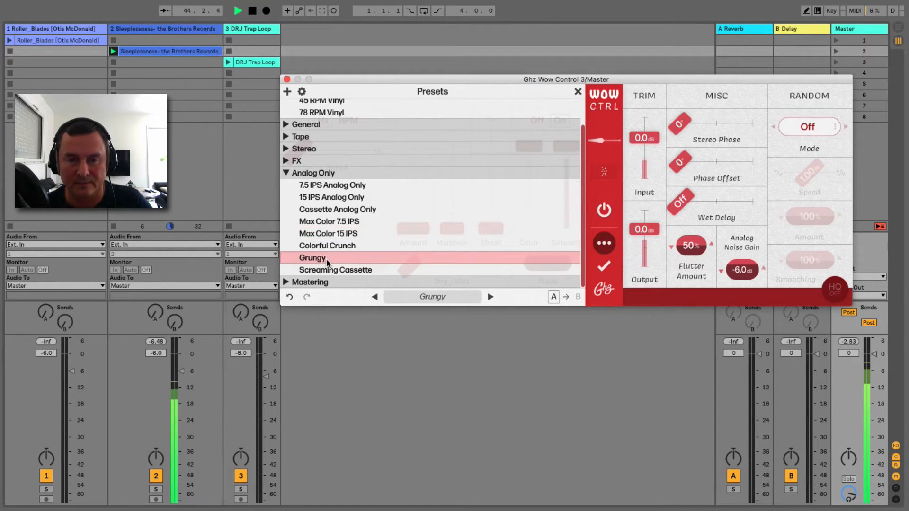
{"action": "left_click", "coordinate": [332, 271]}
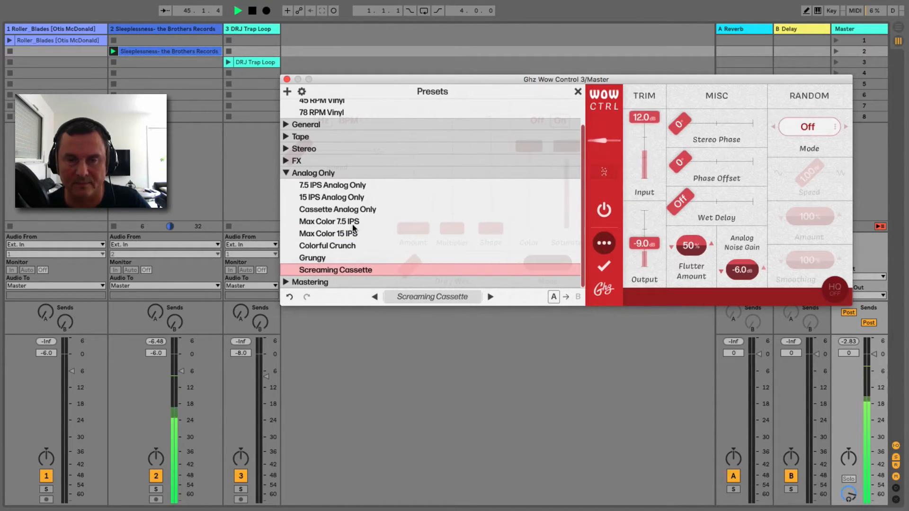
- Collapse the Analog Only group and audition the Mastering presets Mastering 3.75 IPS, Mastering 15 IPS and Mastering 30 IPS
{"action": "left_click", "coordinate": [286, 173]}
{"action": "left_click", "coordinate": [286, 214]}
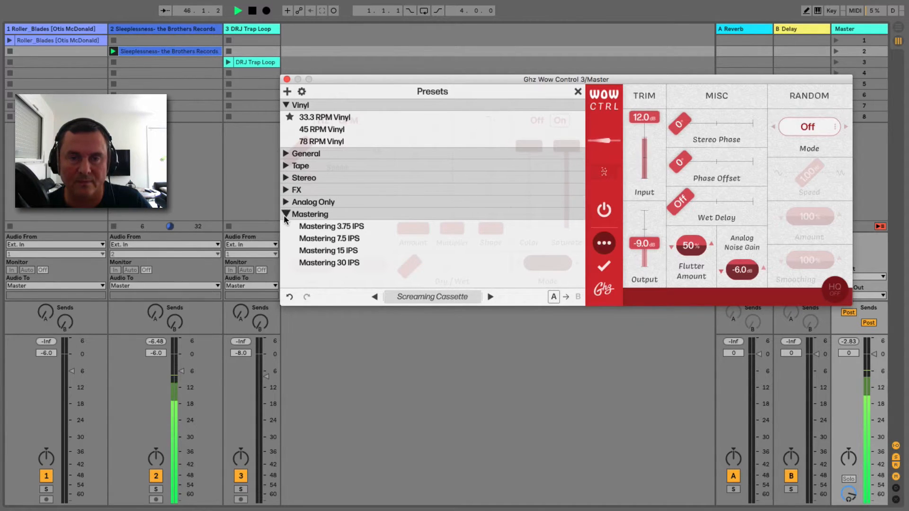
{"action": "left_click", "coordinate": [317, 227]}
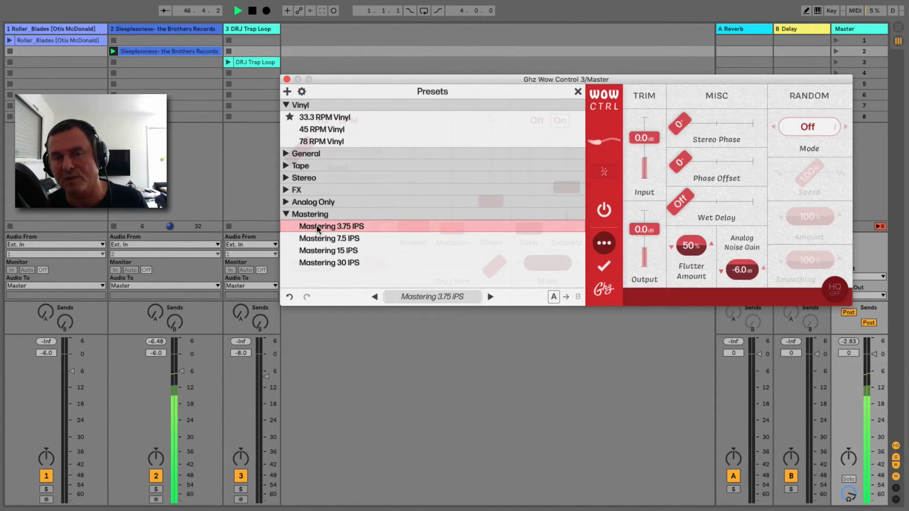
{"action": "left_click", "coordinate": [317, 253]}
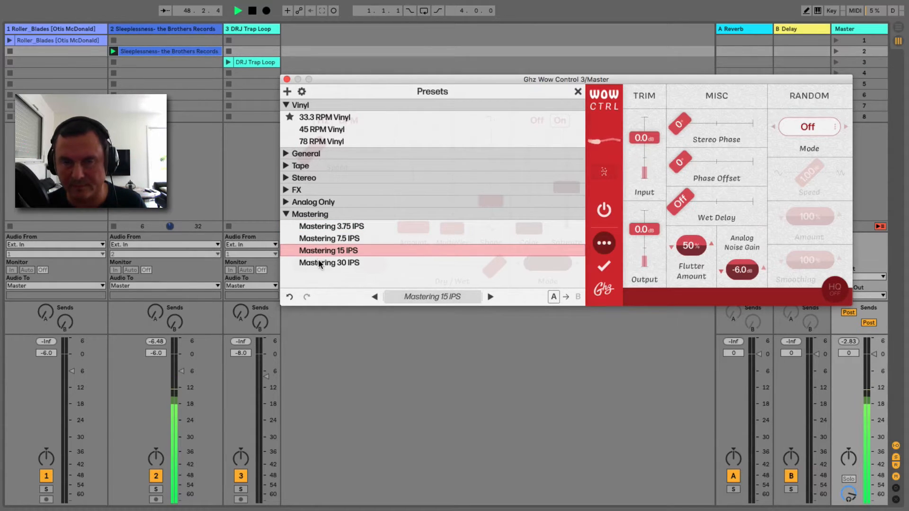
{"action": "left_click", "coordinate": [321, 265]}
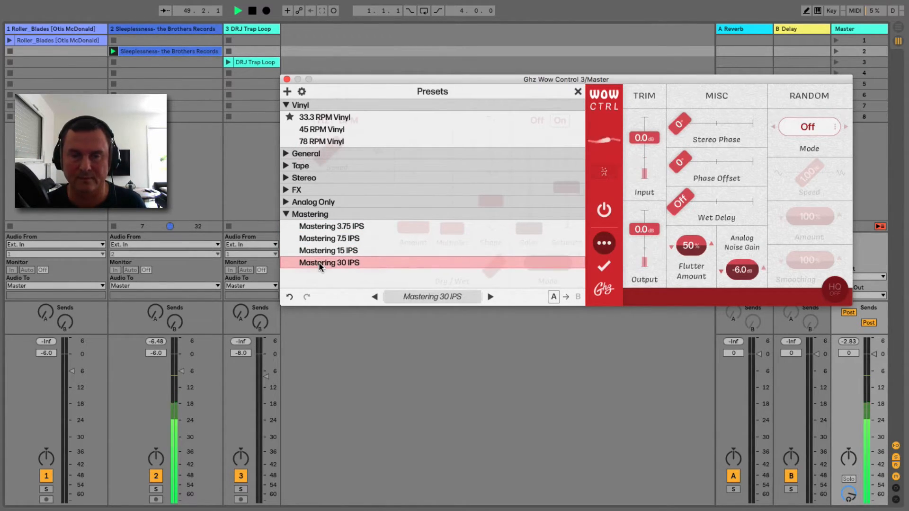
- Collapse the Mastering group and load the 15 IPS Tape preset from the Tape group
{"action": "left_click", "coordinate": [293, 214]}
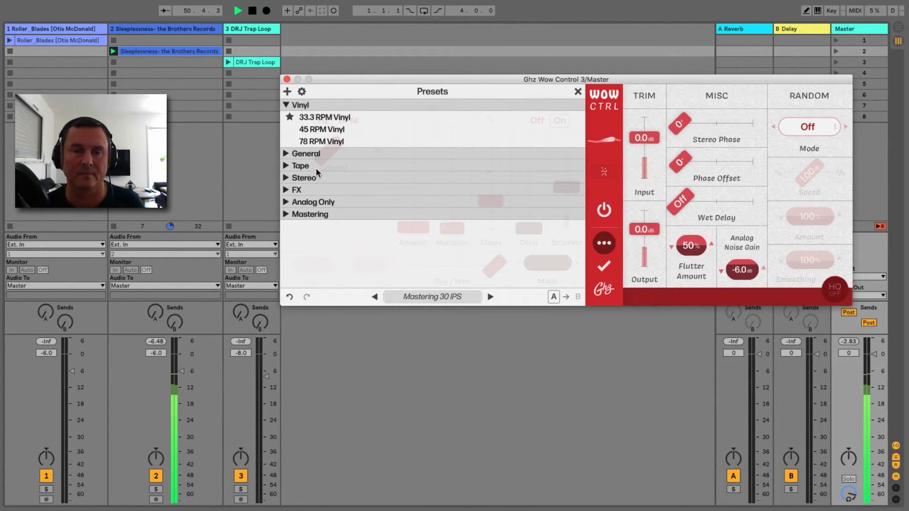
{"action": "left_click", "coordinate": [285, 165]}
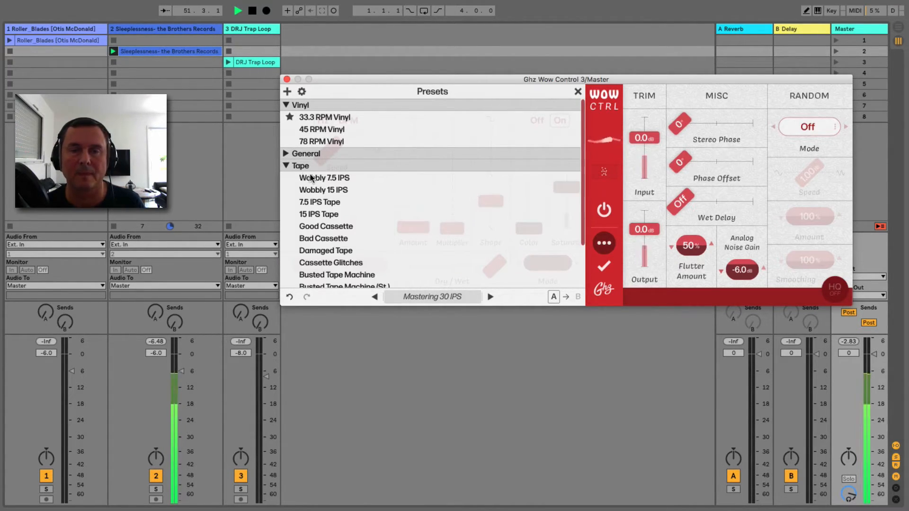
{"action": "left_click", "coordinate": [314, 215]}
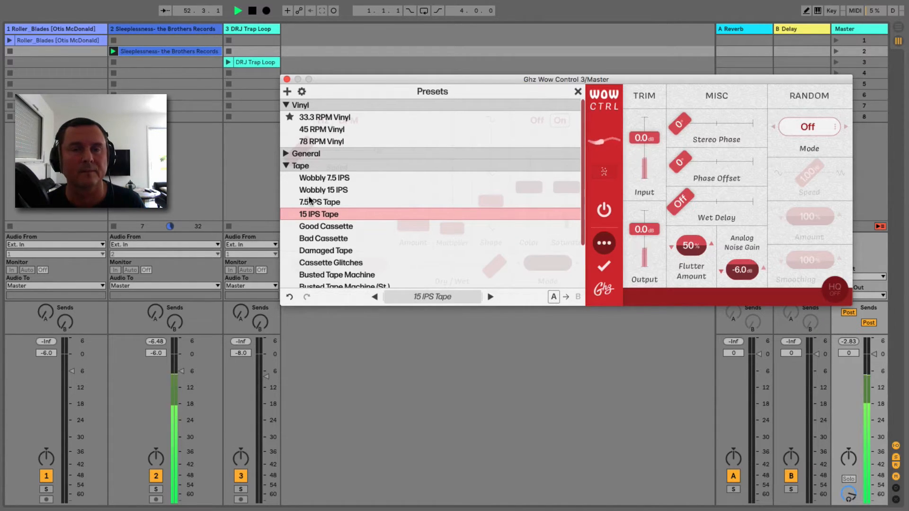
- Stop playback, and collapse the Tape and Vinyl groups before closing the preset browser
{"action": "left_click", "coordinate": [297, 164]}
{"action": "key", "text": "space"}
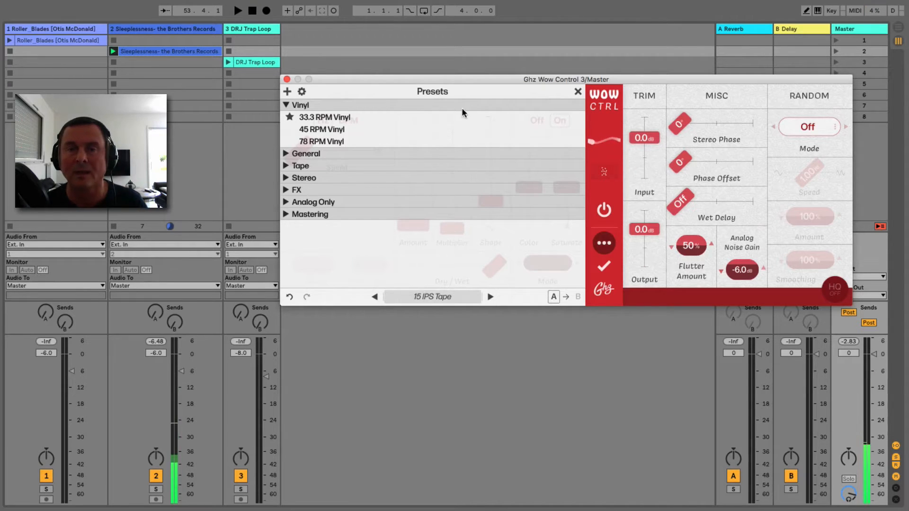
{"action": "left_click", "coordinate": [284, 104]}
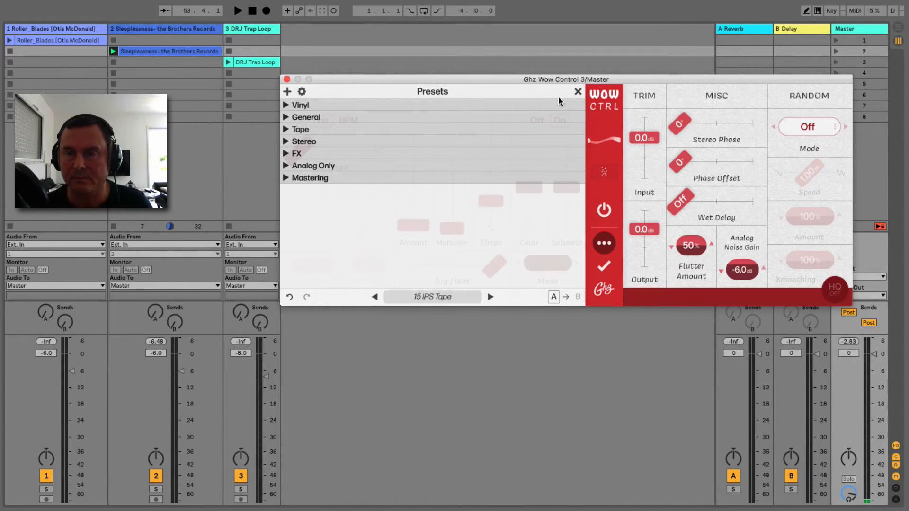
{"action": "left_click", "coordinate": [578, 91]}
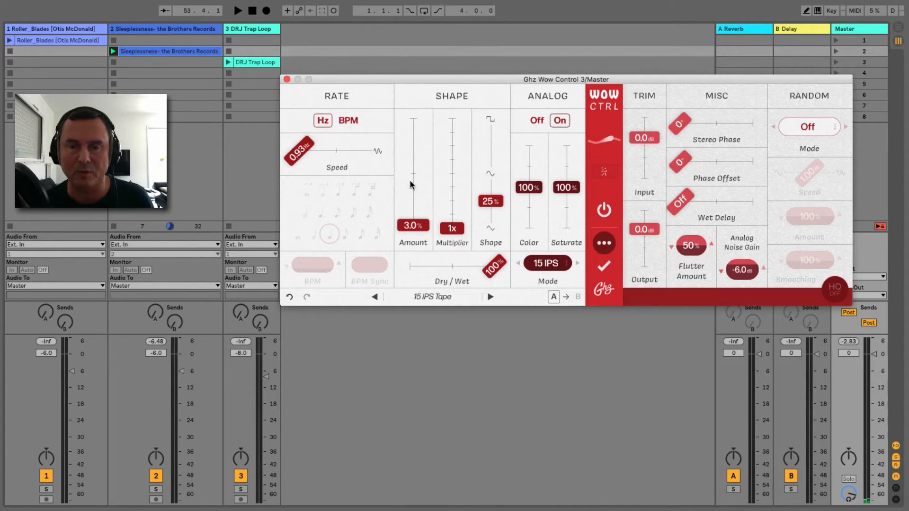
- Switch from Wow Control to Vulf Compressor and set Comp to 36%, Wow to 33%, Lofi to 76% and the dry/vulf mix to 54%
{"action": "left_click", "coordinate": [287, 79]}
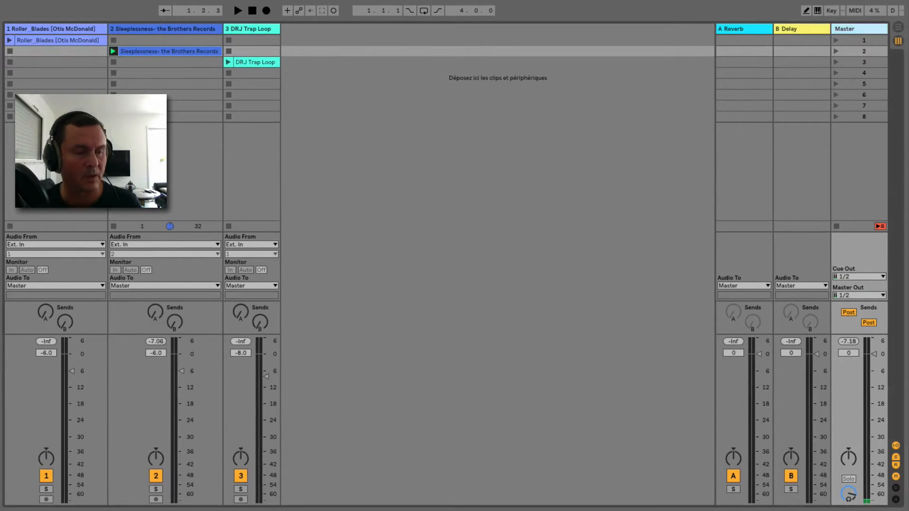
{"action": "left_click", "coordinate": [198, 510]}
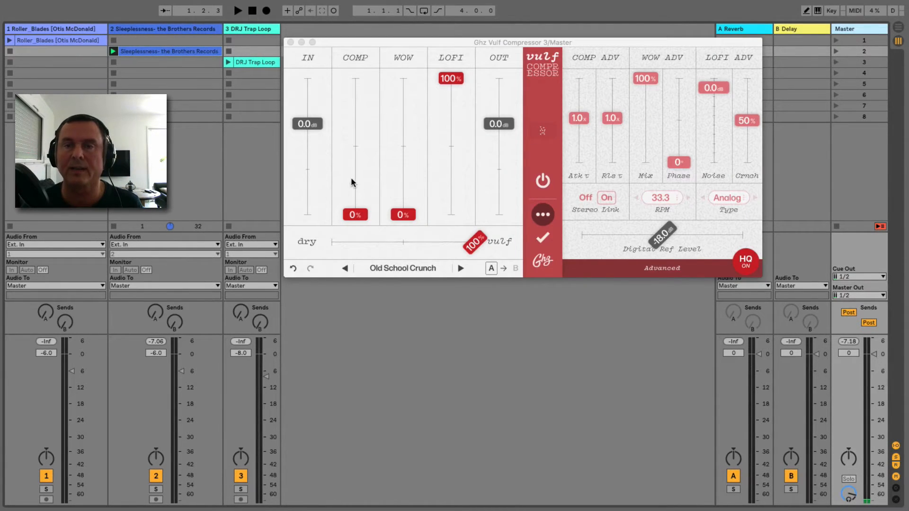
{"action": "left_click", "coordinate": [453, 124]}
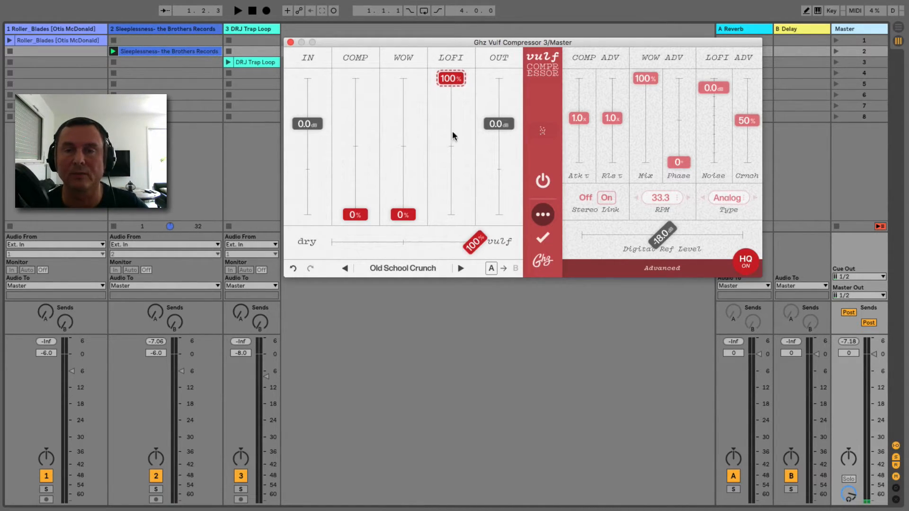
{"action": "left_click_drag", "start_coordinate": [355, 215], "coordinate": [355, 165]}
{"action": "mouse_move", "coordinate": [403, 190]}
{"action": "left_mouse_down"}
{"action": "mouse_move", "coordinate": [402, 146]}
{"action": "mouse_move", "coordinate": [403, 197]}
{"action": "left_mouse_up"}
{"action": "left_click_drag", "start_coordinate": [451, 107], "coordinate": [453, 140]}
{"action": "left_click_drag", "start_coordinate": [434, 240], "coordinate": [410, 254]}
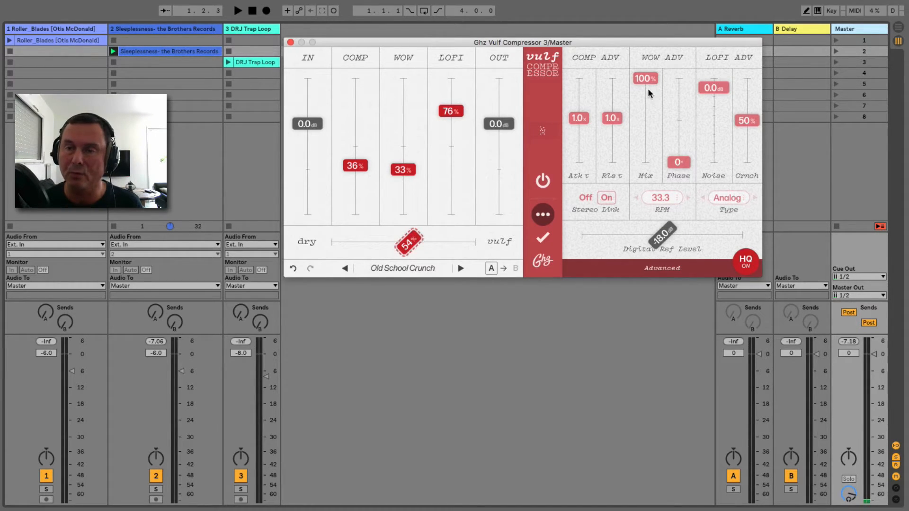
- Check the RPM options, set the Wow Adv Mix to 39%, and sweep its Phase before returning it to 0°
{"action": "left_click", "coordinate": [665, 197]}
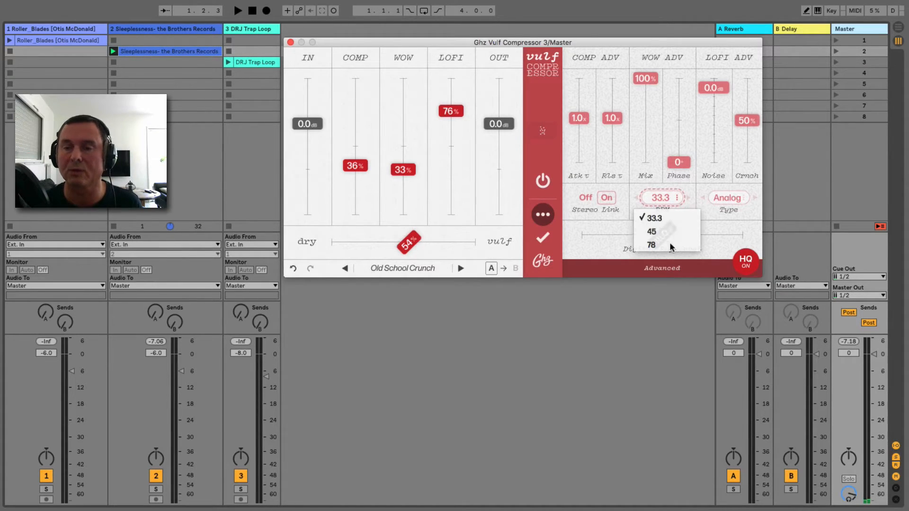
{"action": "left_click", "coordinate": [664, 170]}
{"action": "left_click_drag", "start_coordinate": [643, 90], "coordinate": [647, 131]}
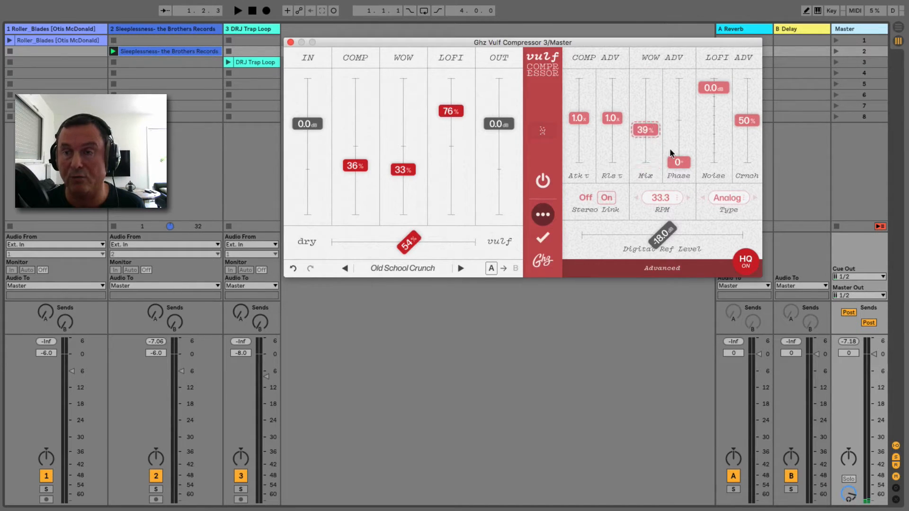
{"action": "left_click_drag", "start_coordinate": [678, 162], "coordinate": [682, 112]}
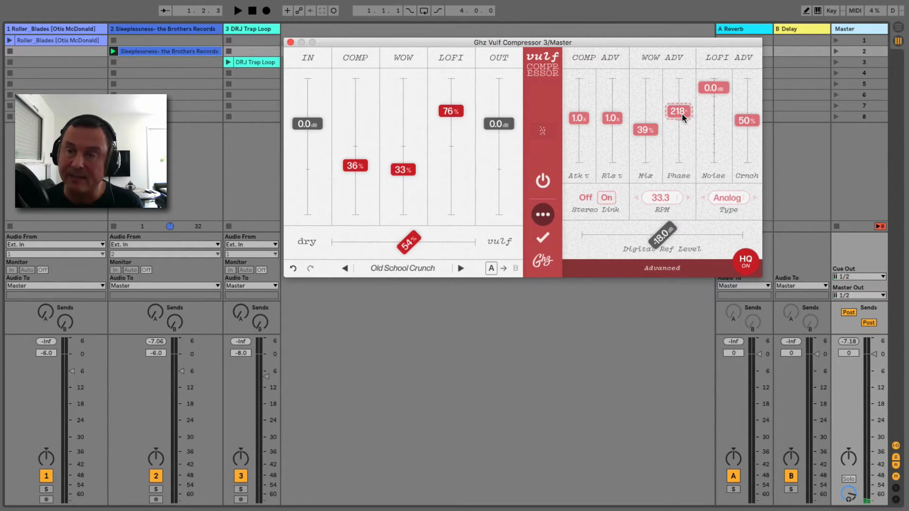
{"action": "left_click_drag", "start_coordinate": [684, 79], "coordinate": [683, 174]}
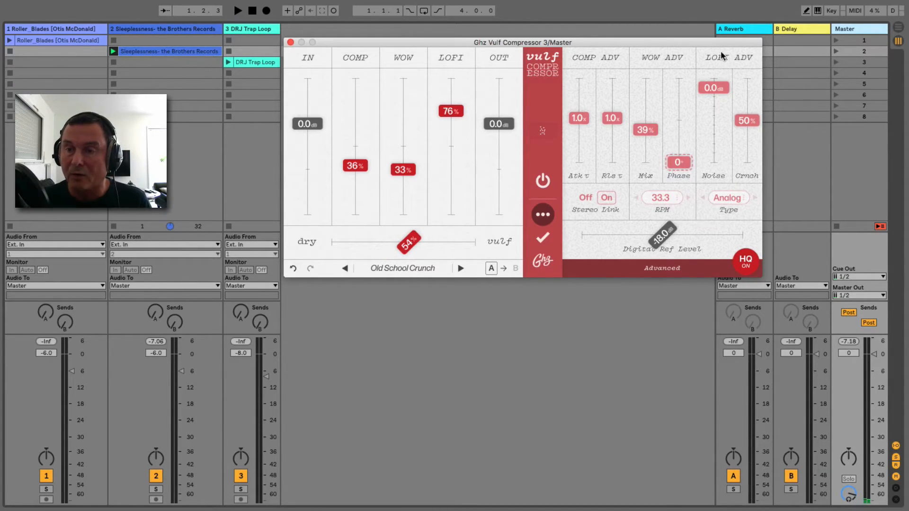
- Check the Lofi types, then set Noise to -19.0 dB, Crunch to 48% and the Digital Ref Level to -16.0 dB
{"action": "left_click", "coordinate": [729, 200]}
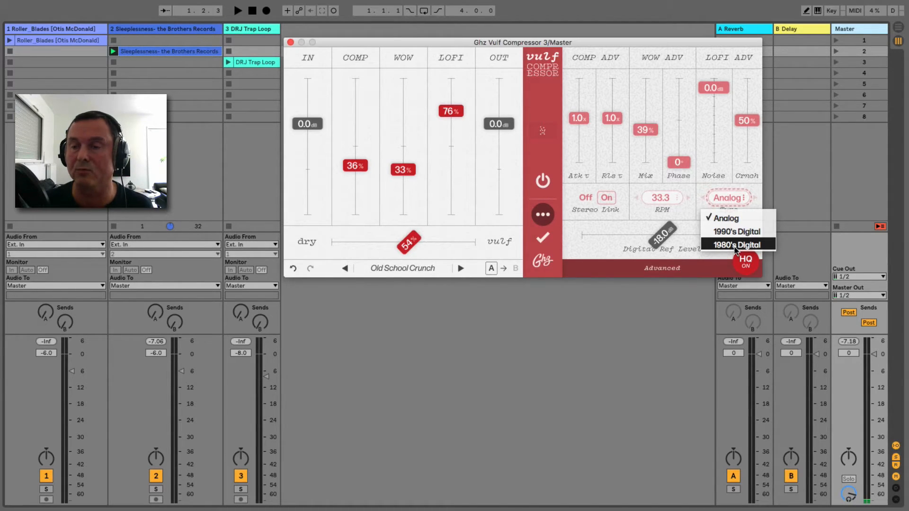
{"action": "left_click", "coordinate": [728, 161]}
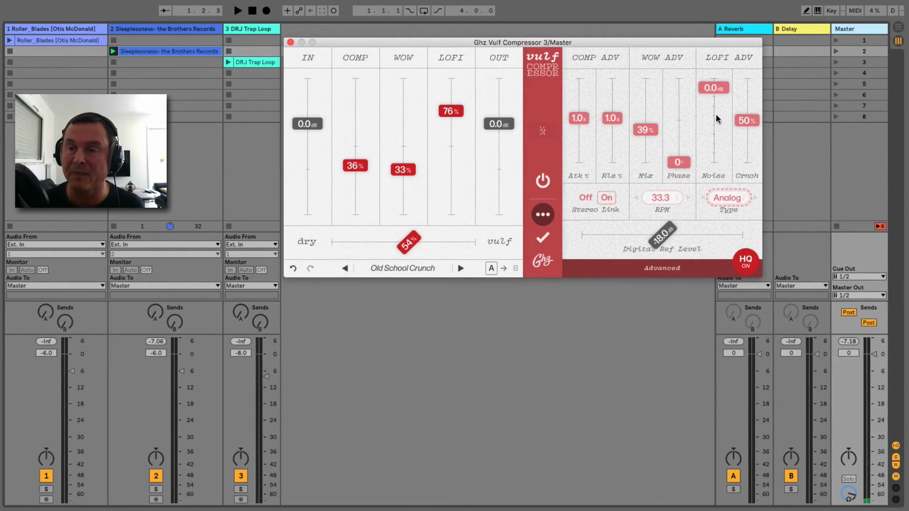
{"action": "left_click_drag", "start_coordinate": [717, 116], "coordinate": [749, 142]}
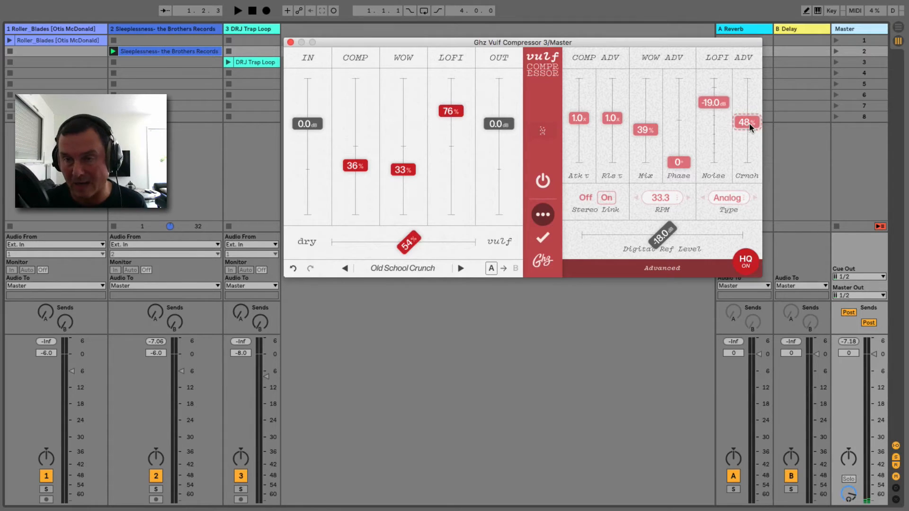
{"action": "mouse_move", "coordinate": [666, 232]}
{"action": "left_mouse_down"}
{"action": "mouse_move", "coordinate": [595, 234]}
{"action": "mouse_move", "coordinate": [696, 234]}
{"action": "mouse_move", "coordinate": [603, 240]}
{"action": "mouse_move", "coordinate": [673, 238]}
{"action": "left_mouse_up"}
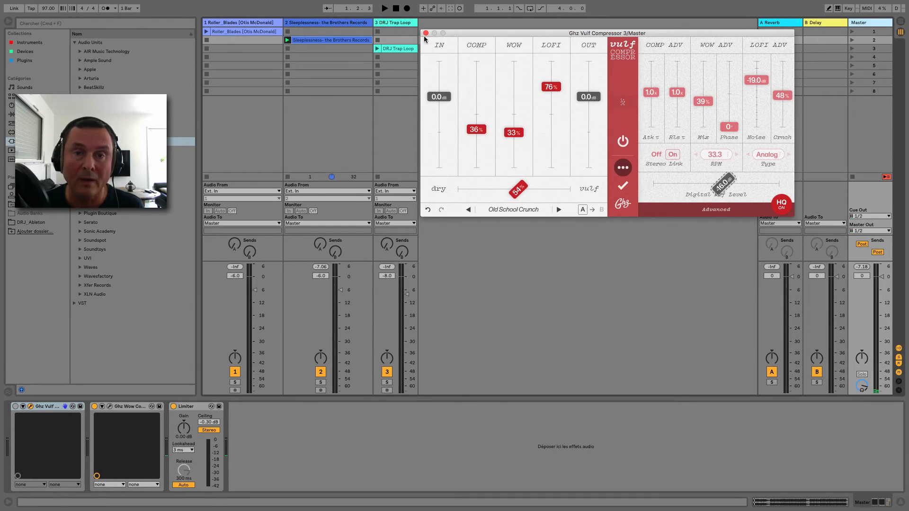
- Switch to Wow Control and set its rate Speed to 7.68 Hz, trying BPM mode before returning to Hz
{"action": "left_click", "coordinate": [385, 36]}
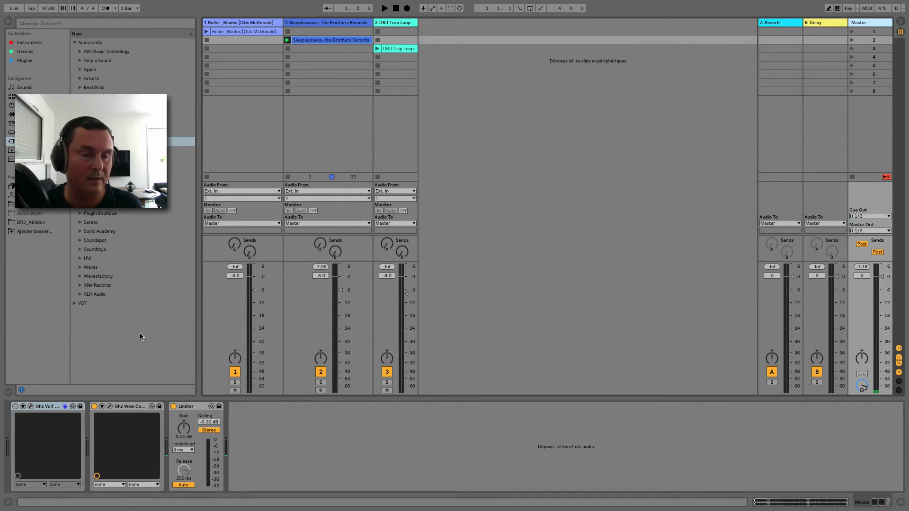
{"action": "left_click", "coordinate": [110, 406]}
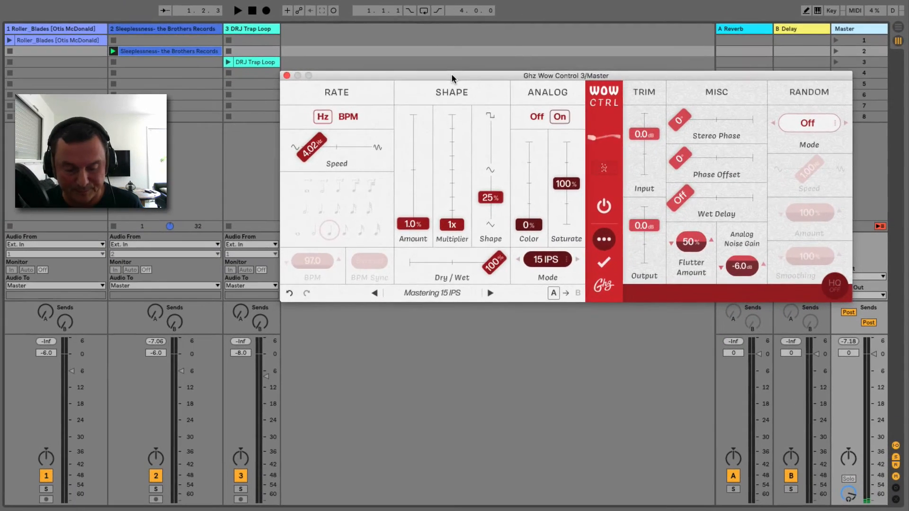
{"action": "left_click_drag", "start_coordinate": [452, 78], "coordinate": [456, 57]}
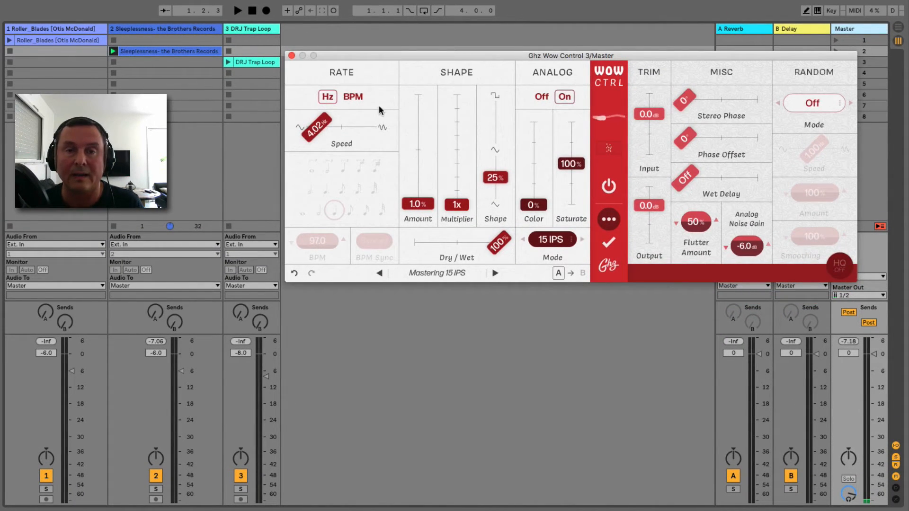
{"action": "left_click_drag", "start_coordinate": [318, 132], "coordinate": [334, 142]}
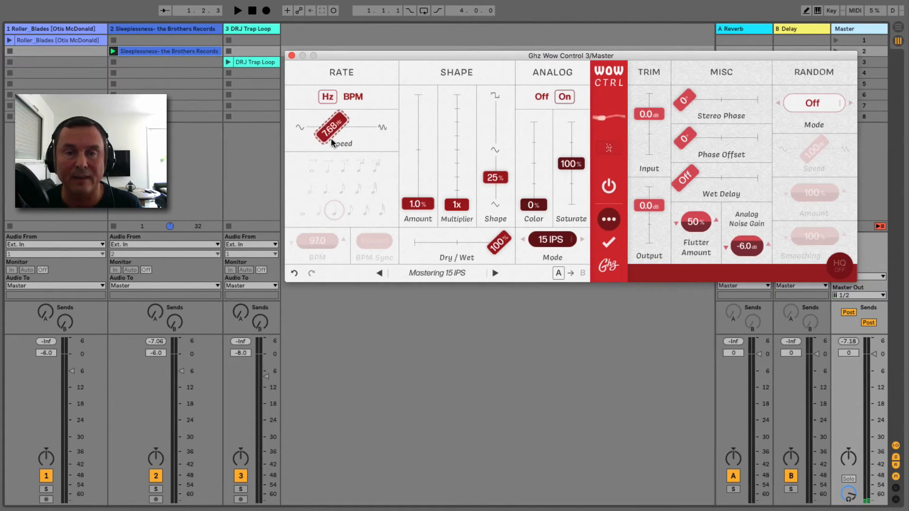
{"action": "left_click", "coordinate": [353, 96]}
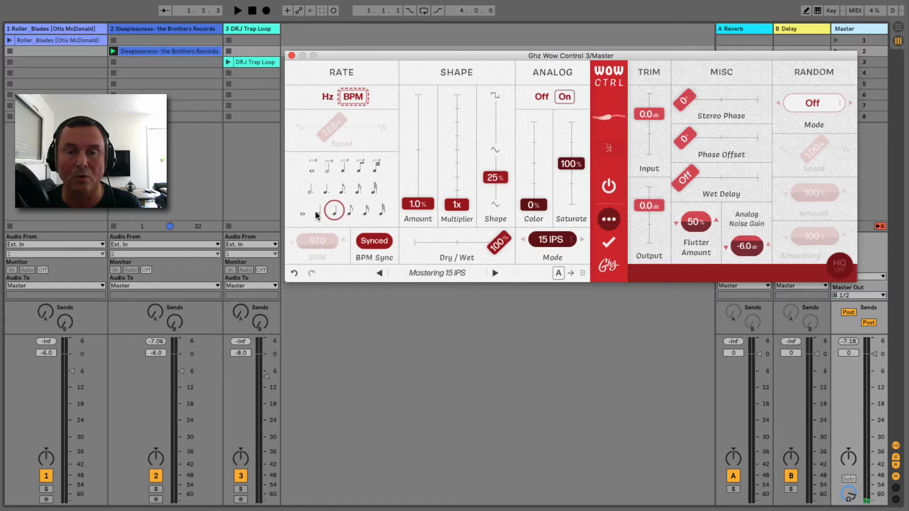
{"action": "left_click", "coordinate": [326, 96]}
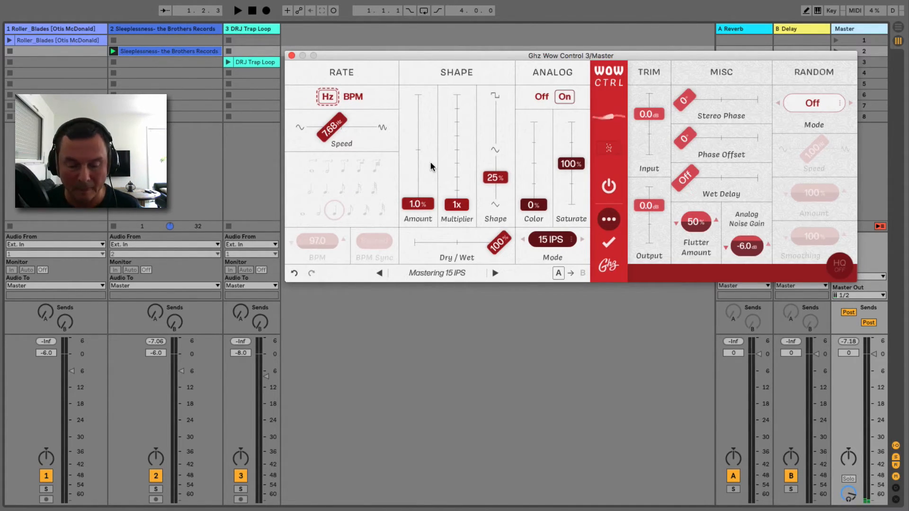
- Set the wow Shape to 5% and Amount to 10.4%, and try the 8x Multiplier before returning it to 1x
{"action": "left_click_drag", "start_coordinate": [495, 178], "coordinate": [504, 200]}
{"action": "left_click_drag", "start_coordinate": [418, 203], "coordinate": [471, 167]}
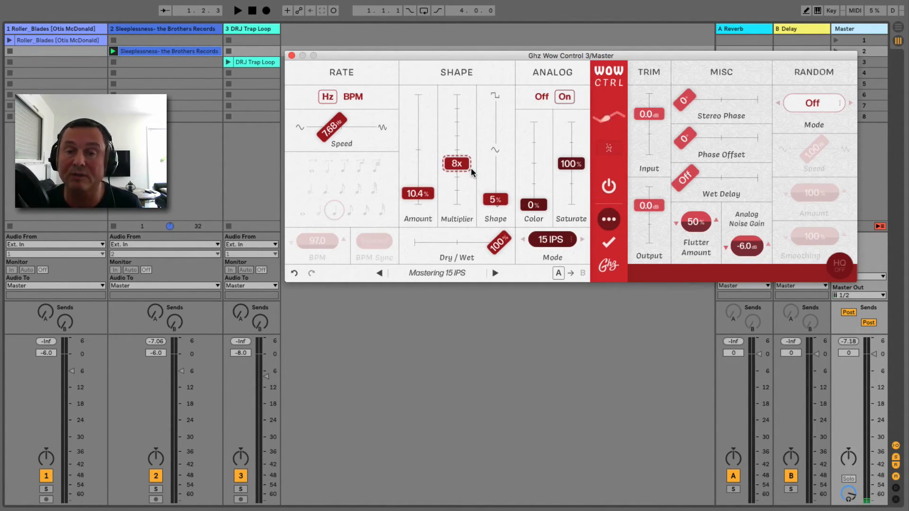
{"action": "left_click_drag", "start_coordinate": [471, 167], "coordinate": [456, 220]}
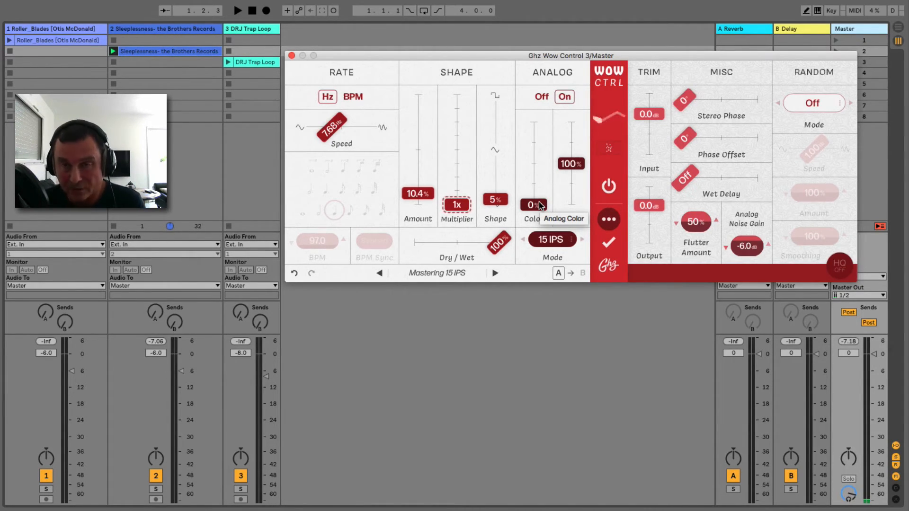
- Set the Analog Color to 53% and Saturate to 49%, and check the available tape modes while keeping 15 IPS
{"action": "left_click_drag", "start_coordinate": [540, 205], "coordinate": [575, 184]}
{"action": "left_click", "coordinate": [554, 241]}
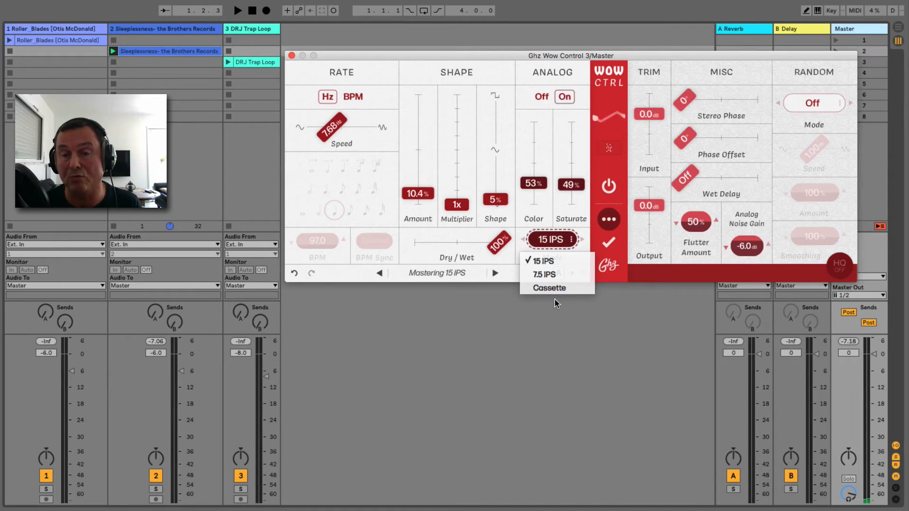
{"action": "left_click", "coordinate": [583, 240]}
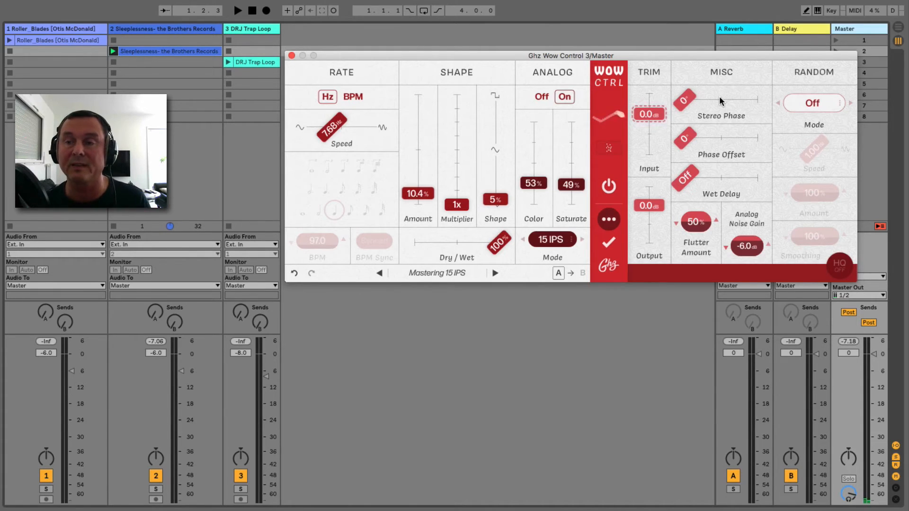
- Check the Random modes without choosing one, and return the Stereo Phase to 0°
{"action": "left_click", "coordinate": [828, 104]}
{"action": "left_click", "coordinate": [759, 76]}
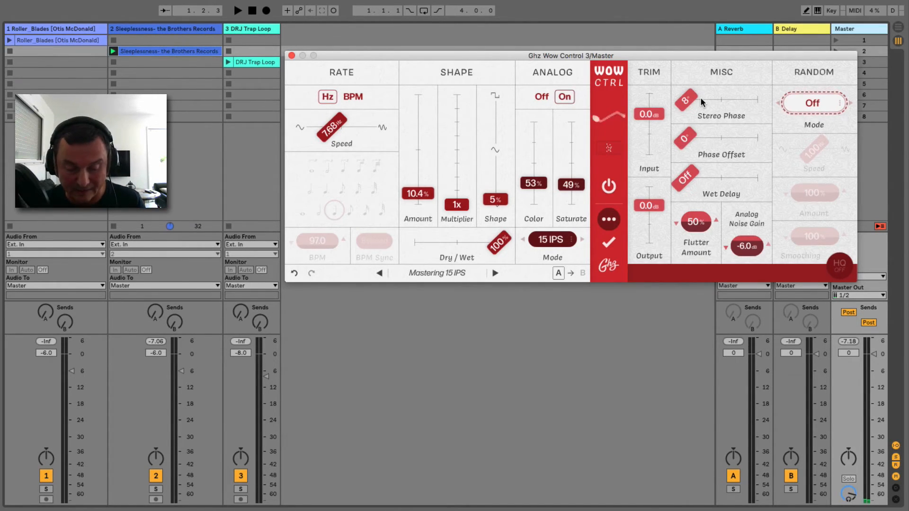
{"action": "left_click_drag", "start_coordinate": [701, 98], "coordinate": [678, 117]}
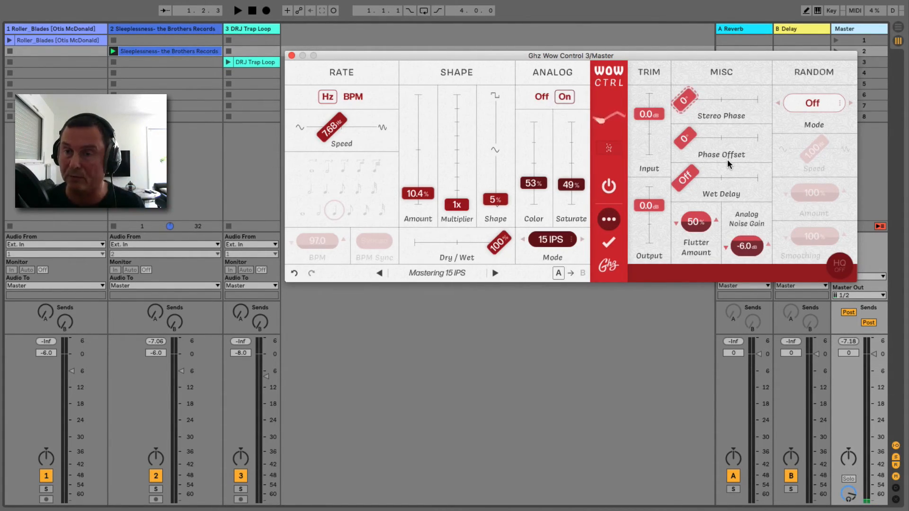
- Point out Phase Offset and Wet Delay, then set the Flutter Amount to 39% and the Analog Noise Gain to -20.0 dB
{"action": "left_click", "coordinate": [686, 140]}
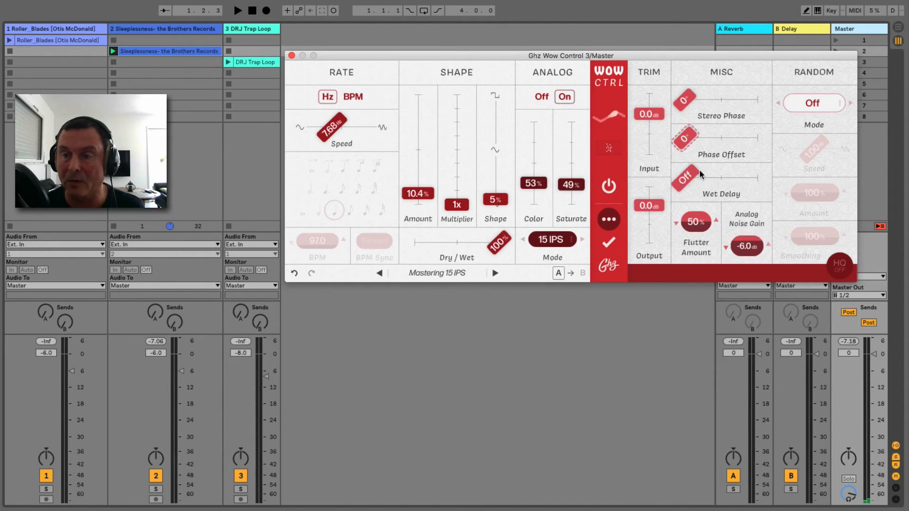
{"action": "left_click", "coordinate": [687, 183]}
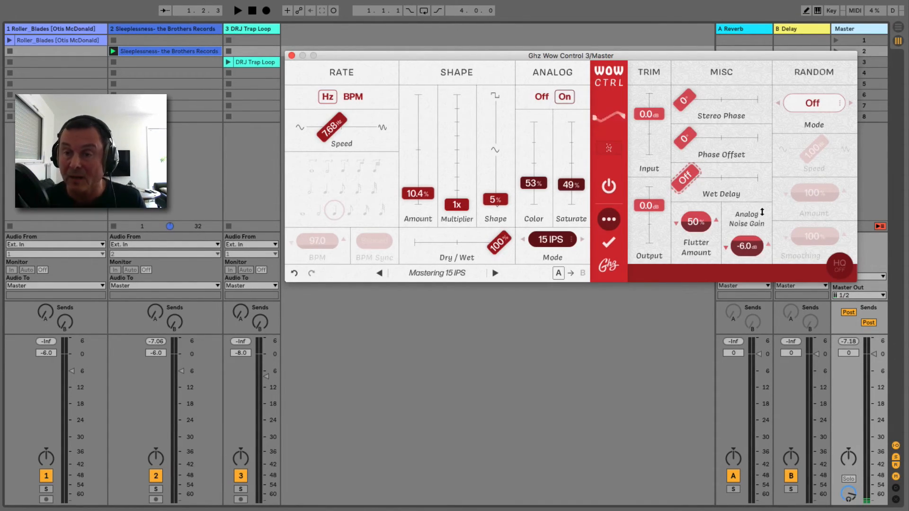
{"action": "left_click_drag", "start_coordinate": [695, 223], "coordinate": [700, 231]}
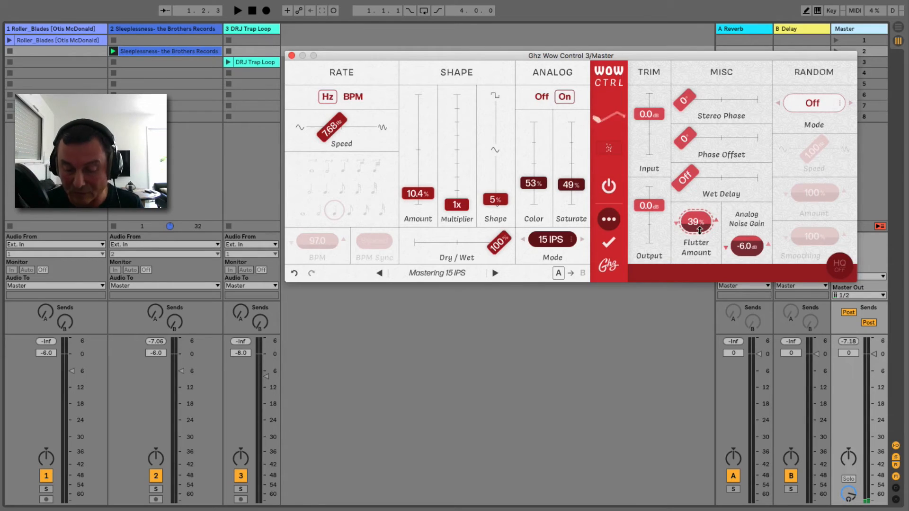
{"action": "mouse_move", "coordinate": [747, 247]}
{"action": "left_mouse_down"}
{"action": "mouse_move", "coordinate": [753, 241]}
{"action": "mouse_move", "coordinate": [752, 260]}
{"action": "left_mouse_up"}
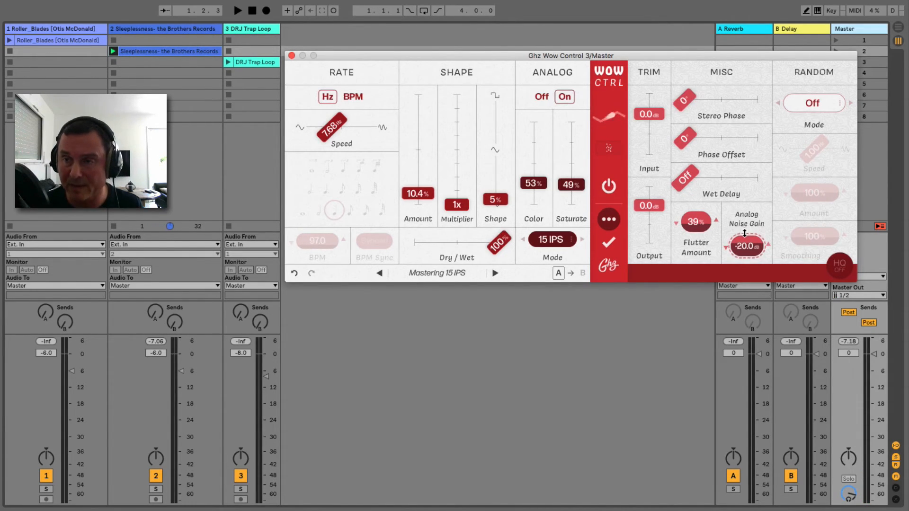
- Set the Random mode to Speed and launch the DRJ Trap Loop clip to hear it
{"action": "left_click", "coordinate": [823, 106]}
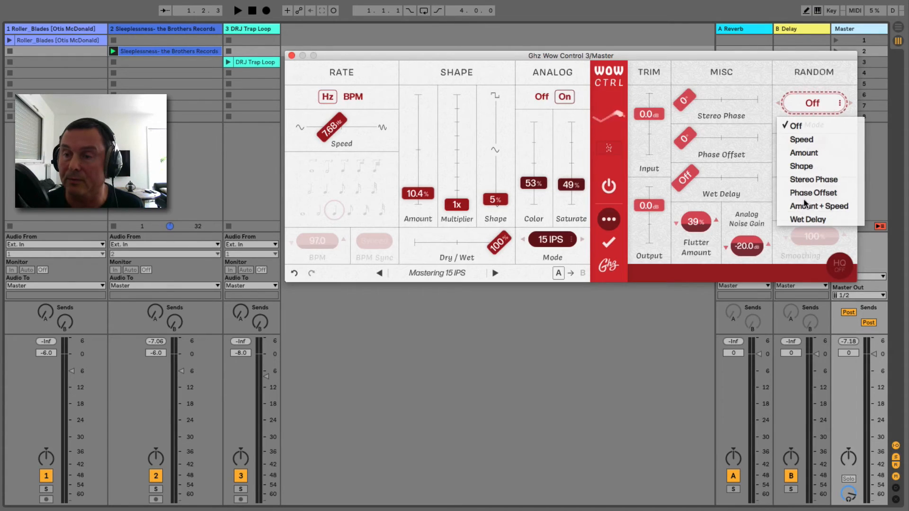
{"action": "left_click", "coordinate": [803, 141]}
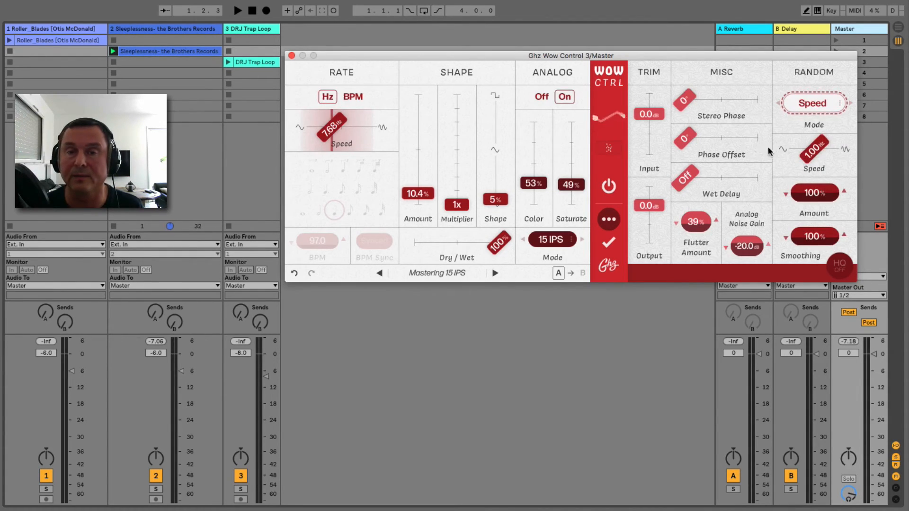
{"action": "left_click", "coordinate": [227, 63]}
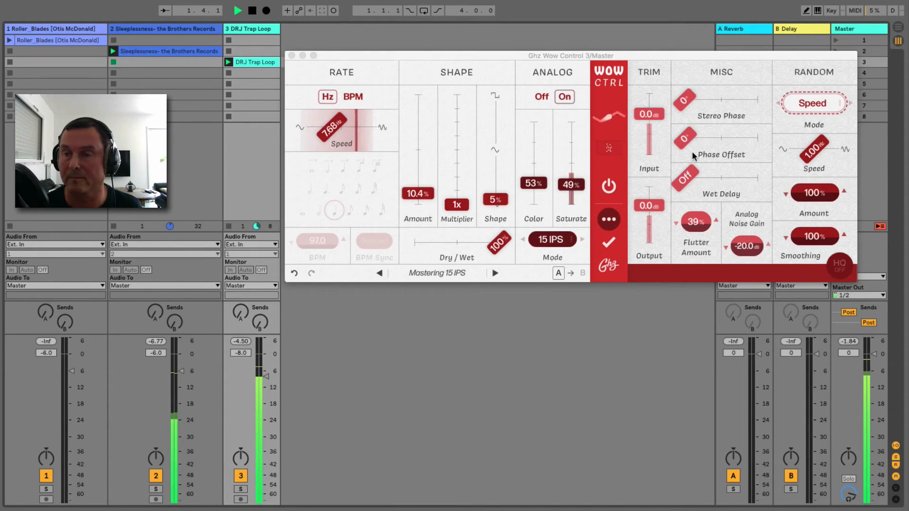
- Try the Random modes Amount and Shape, setting the main Amount to 24.2% and the main Shape to 71%
{"action": "left_click", "coordinate": [792, 110]}
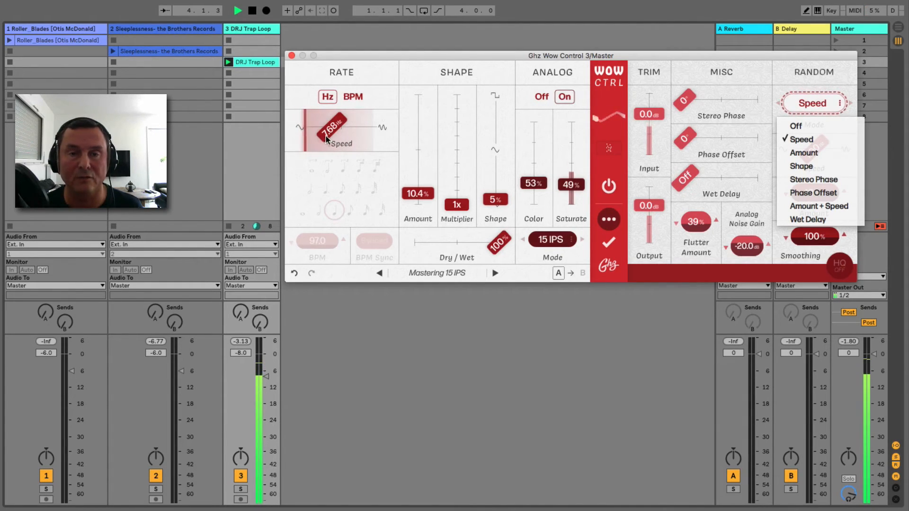
{"action": "left_click", "coordinate": [806, 157]}
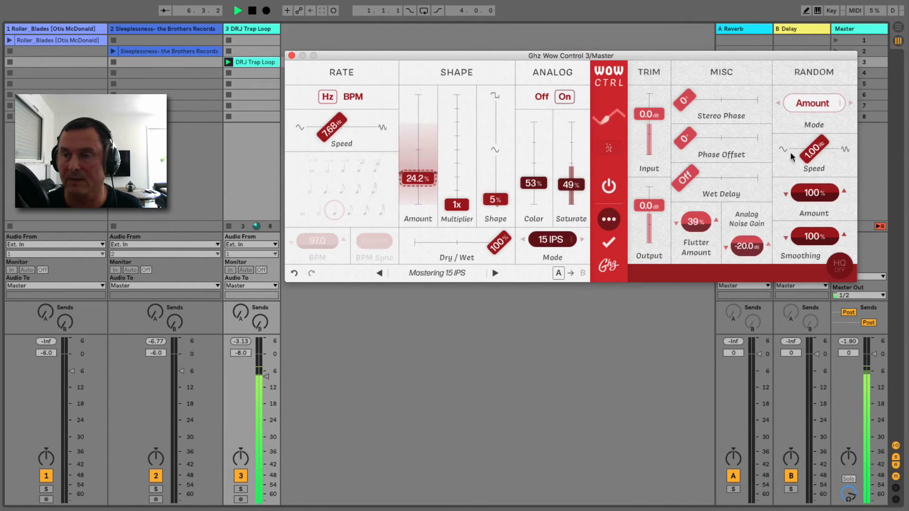
{"action": "left_click", "coordinate": [811, 109]}
{"action": "left_click", "coordinate": [805, 165]}
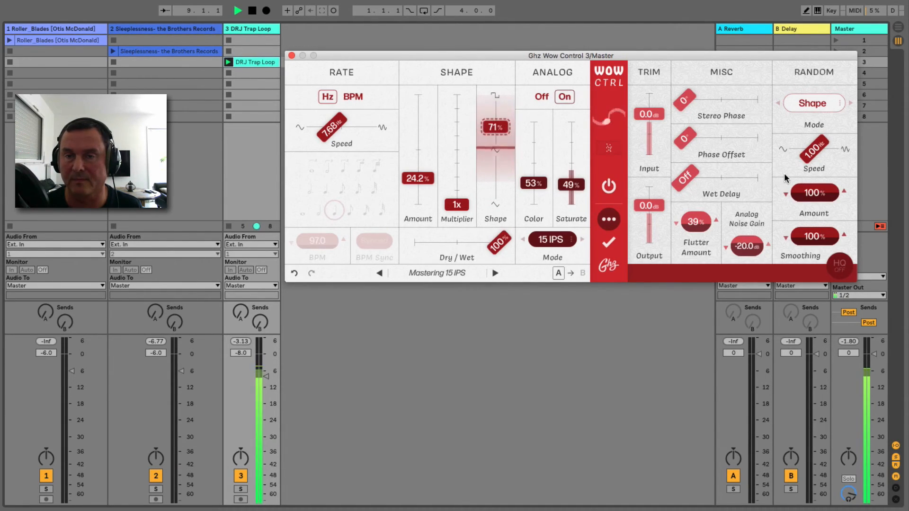
- Audition the Random modes Stereo Phase, Phase Offset and Amount + Speed in turn while the loop plays
{"action": "left_click", "coordinate": [813, 103]}
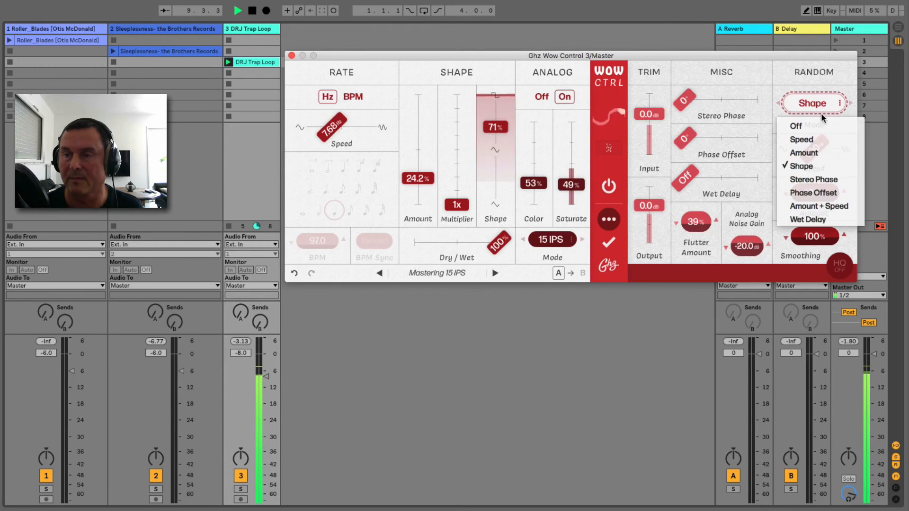
{"action": "left_click", "coordinate": [808, 179]}
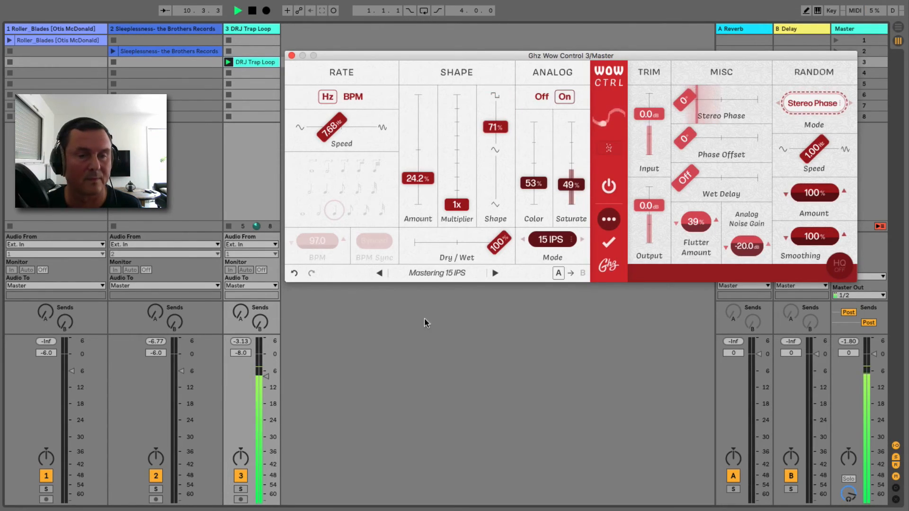
{"action": "left_click", "coordinate": [851, 29]}
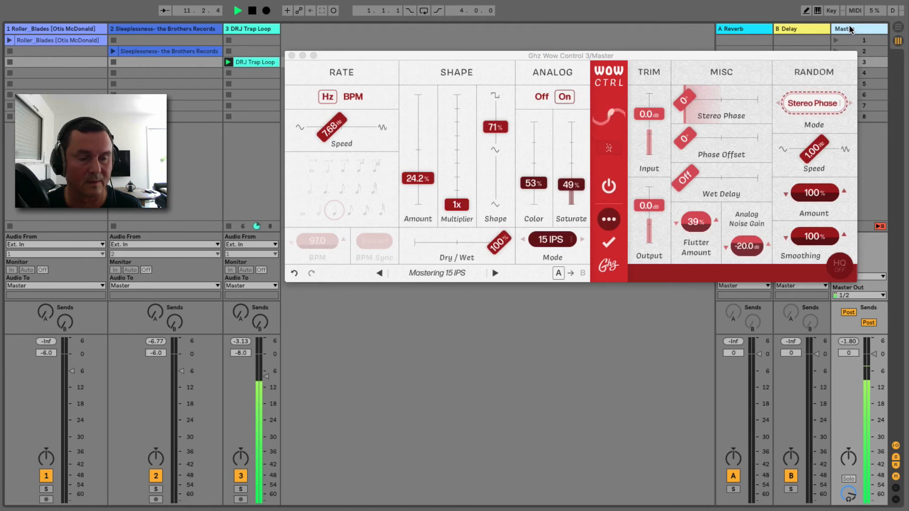
{"action": "left_click", "coordinate": [827, 110]}
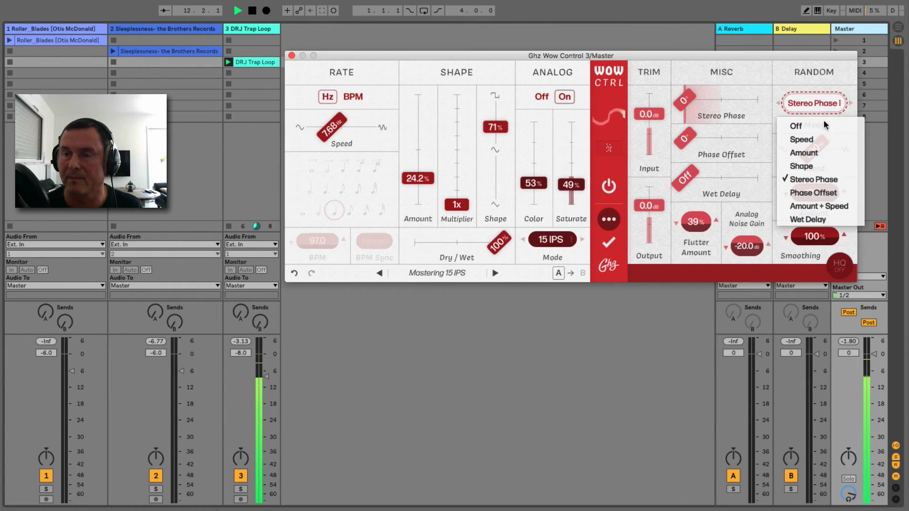
{"action": "left_click", "coordinate": [825, 193]}
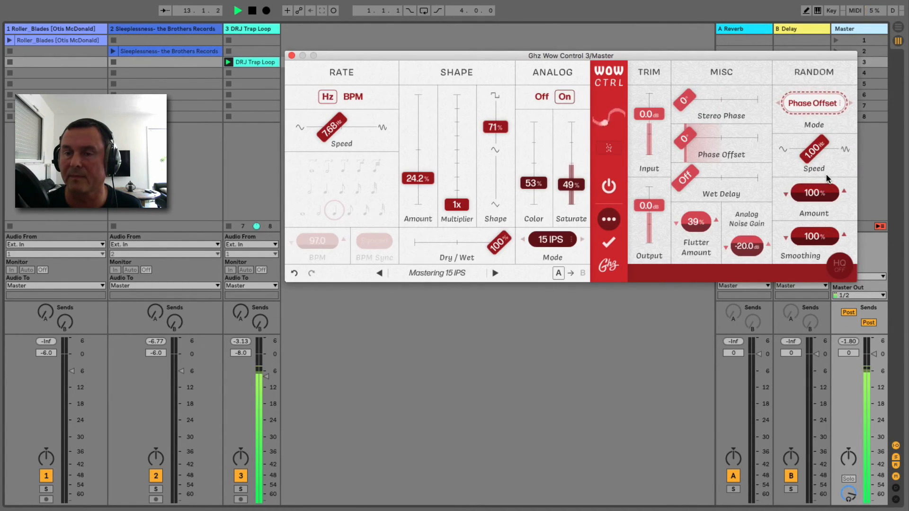
{"action": "left_click", "coordinate": [814, 106]}
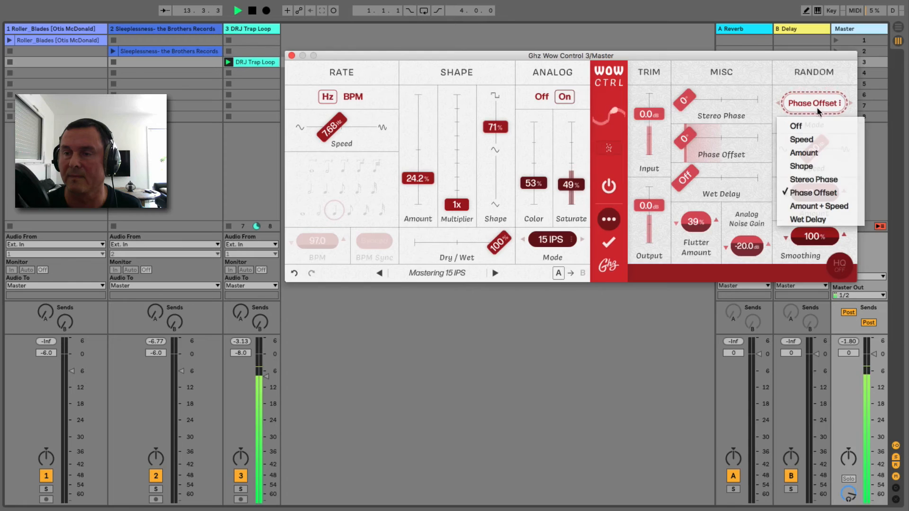
{"action": "left_click", "coordinate": [820, 204]}
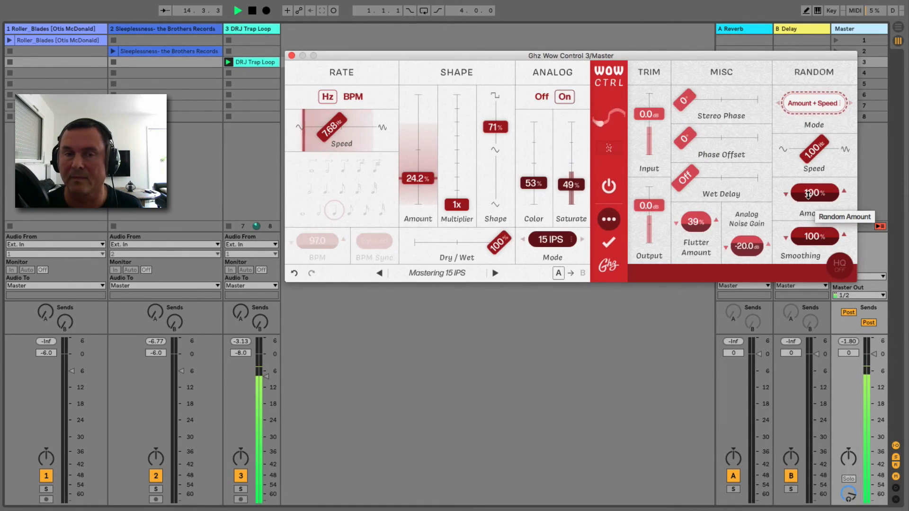
- Set the Random mode to Wet Delay and the Stereo Phase to 75°
{"action": "left_click", "coordinate": [824, 110]}
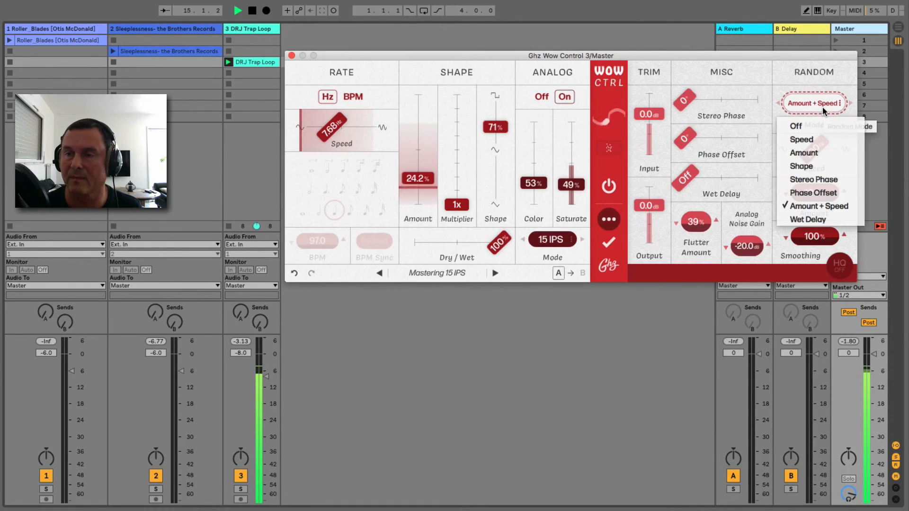
{"action": "left_click", "coordinate": [821, 218]}
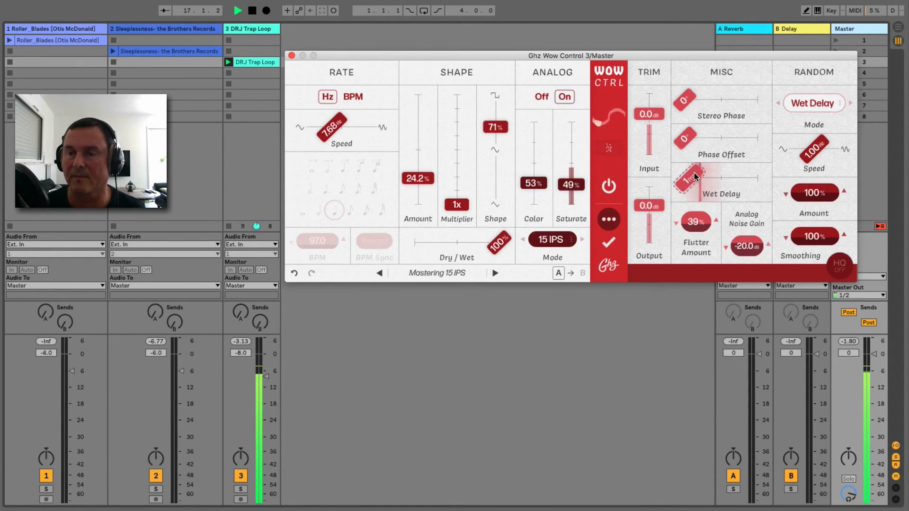
{"action": "mouse_move", "coordinate": [693, 99]}
{"action": "left_mouse_down"}
{"action": "mouse_move", "coordinate": [718, 103]}
{"action": "mouse_move", "coordinate": [700, 114]}
{"action": "left_mouse_up"}
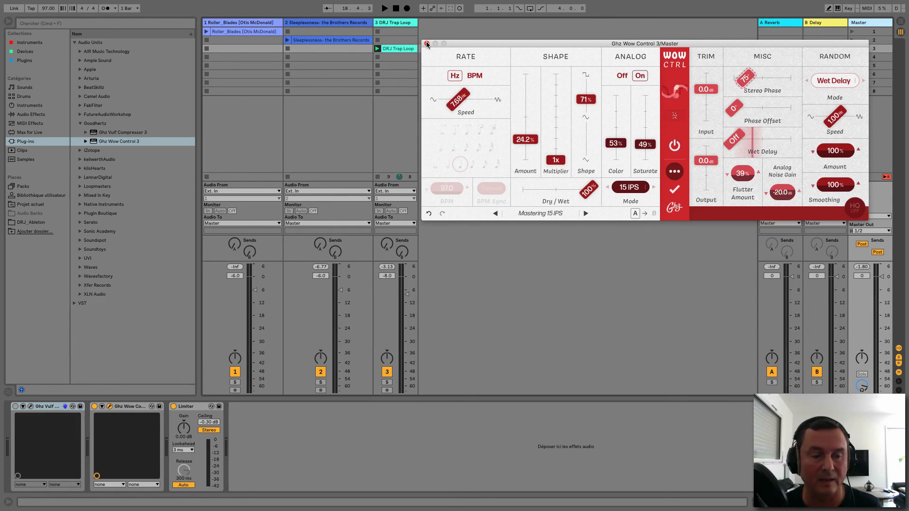
- Open the Vulf Compressor 3 on the Master beneath Wow Control 3, and set its WOW to 67% and LOFI to 66%
{"action": "left_click", "coordinate": [30, 406]}
{"action": "left_click_drag", "start_coordinate": [551, 35], "coordinate": [559, 242]}
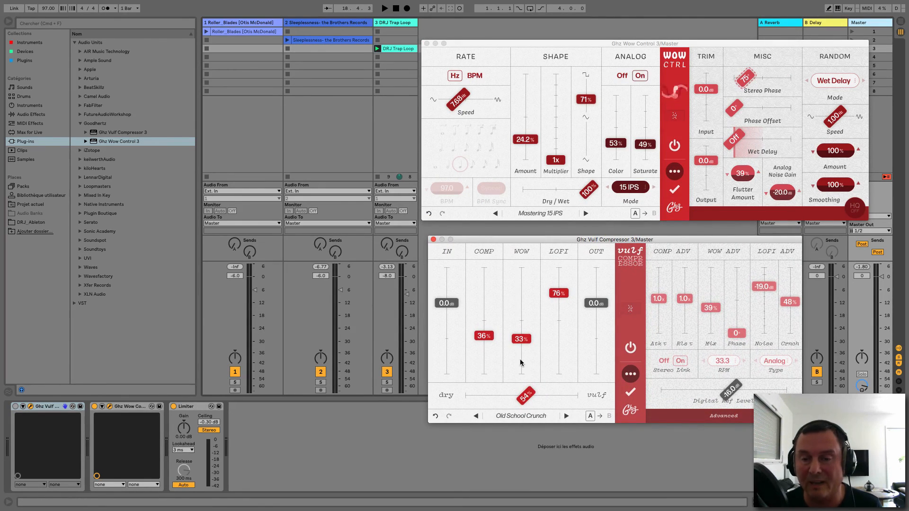
{"action": "left_click_drag", "start_coordinate": [513, 333], "coordinate": [559, 307]}
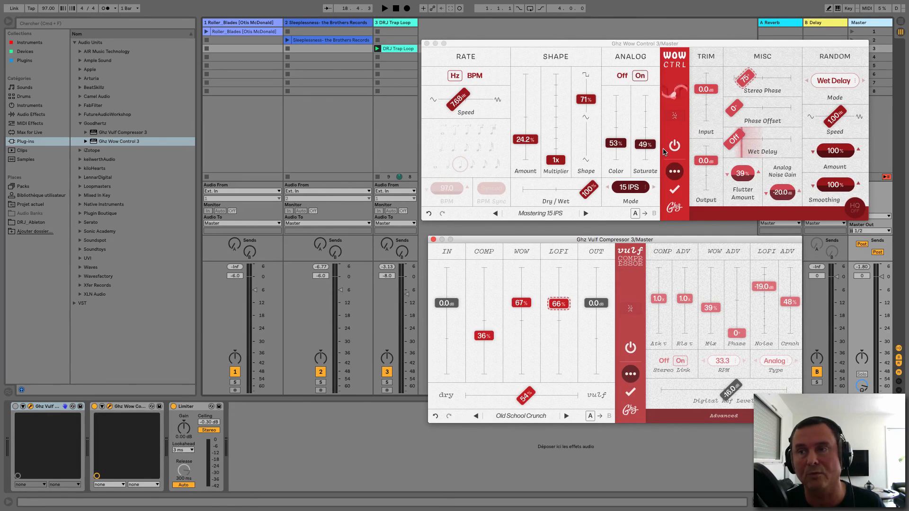
- Reposition the Wow Control 3 and Vulf Compressor 3 windows so that they sit one above the other near the centre
{"action": "left_click_drag", "start_coordinate": [602, 46], "coordinate": [552, 61]}
{"action": "left_click_drag", "start_coordinate": [552, 241], "coordinate": [528, 247]}
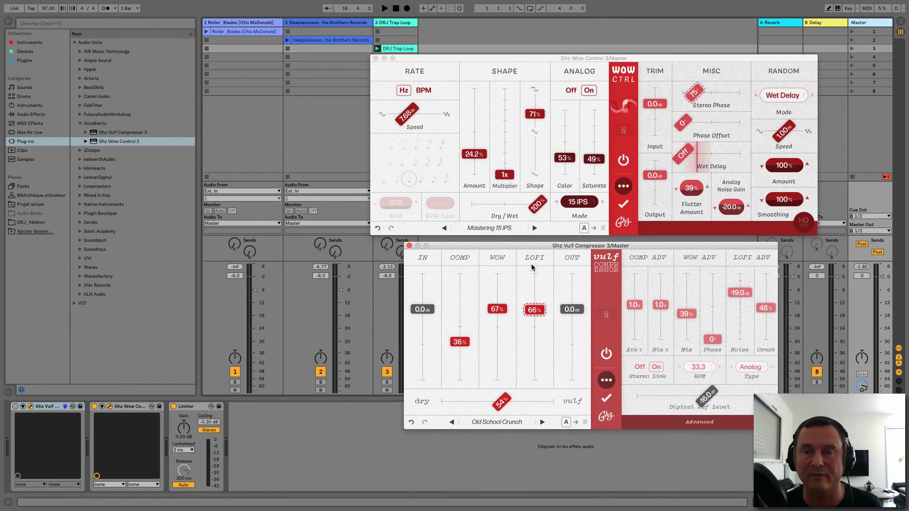